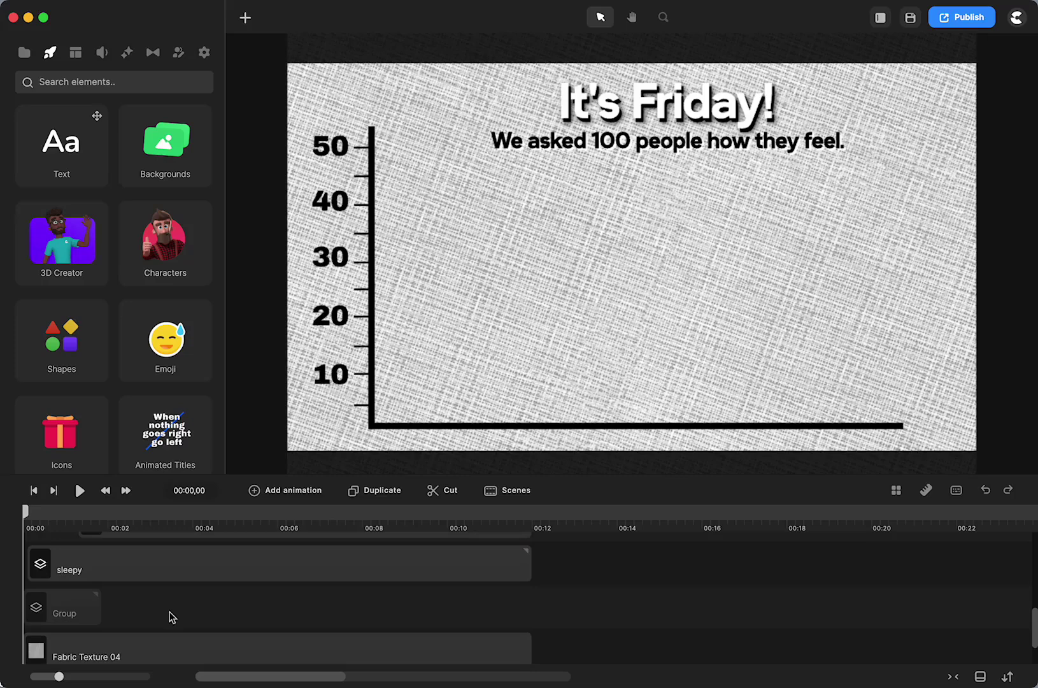
Play the finished emoji bar chart, pause near 9 s, and inspect the sleepy emoji clip's animation options.
key(space)
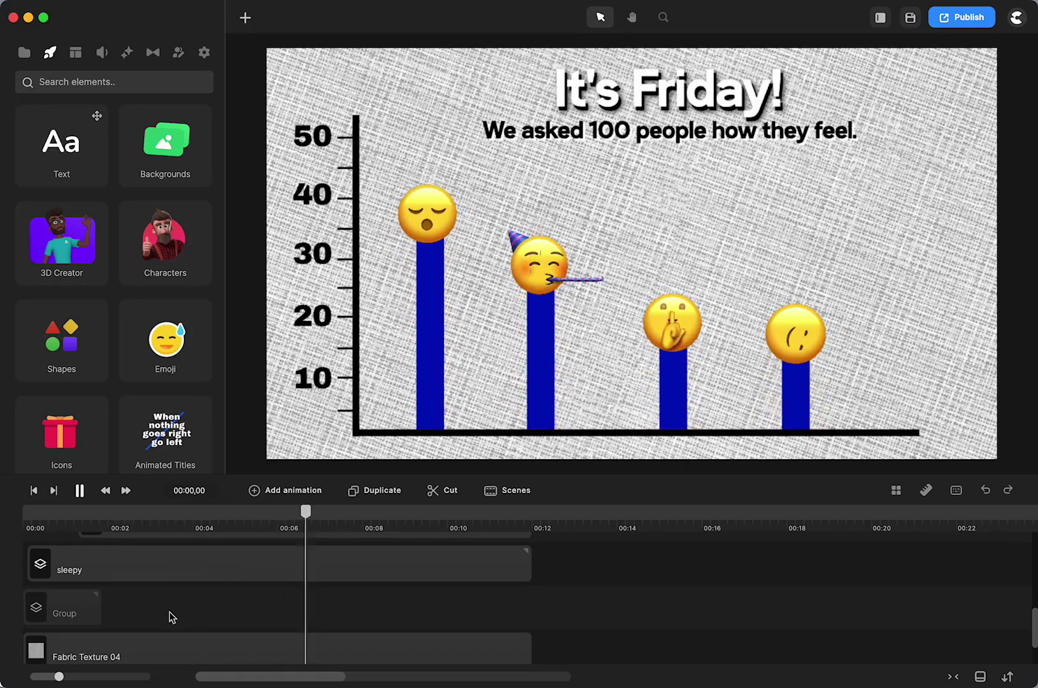
click(81, 497)
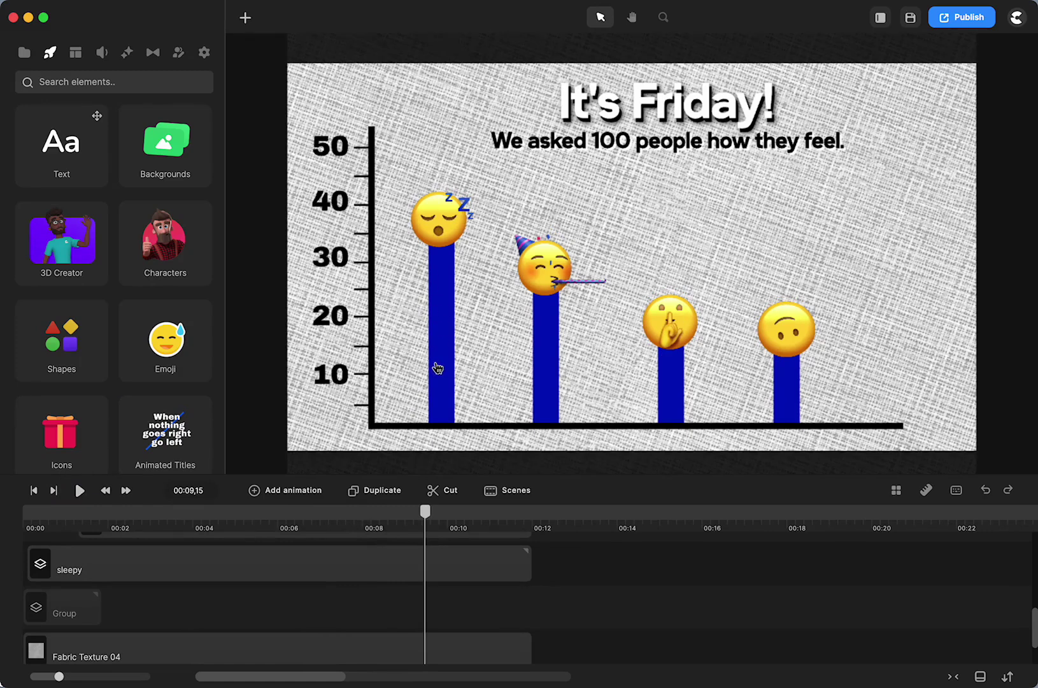
click(245, 17)
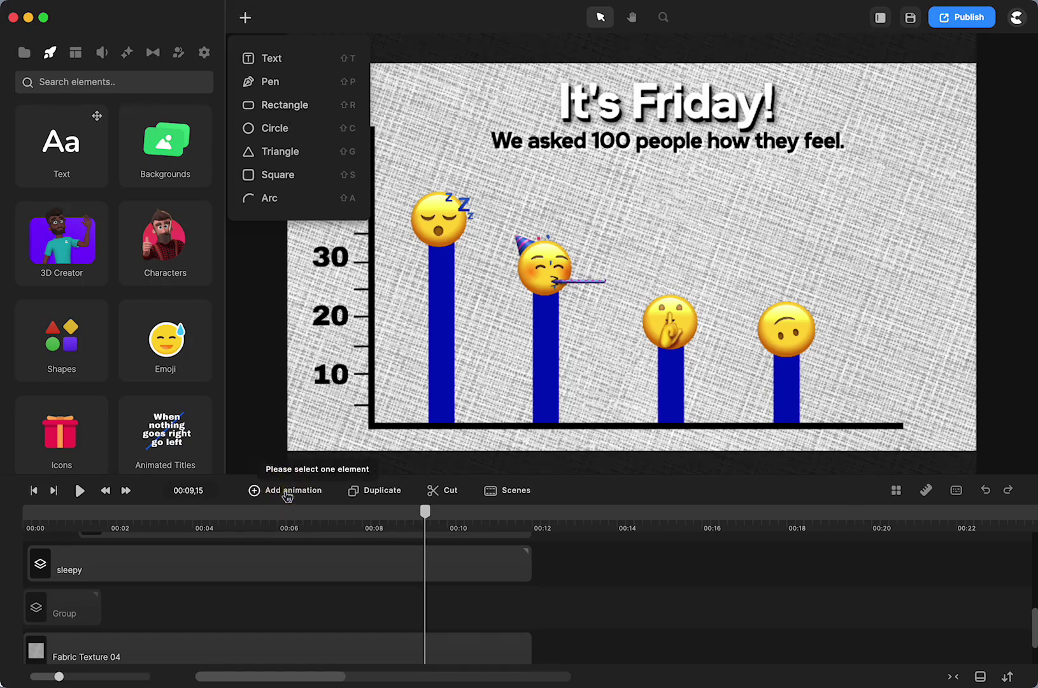
click(329, 551)
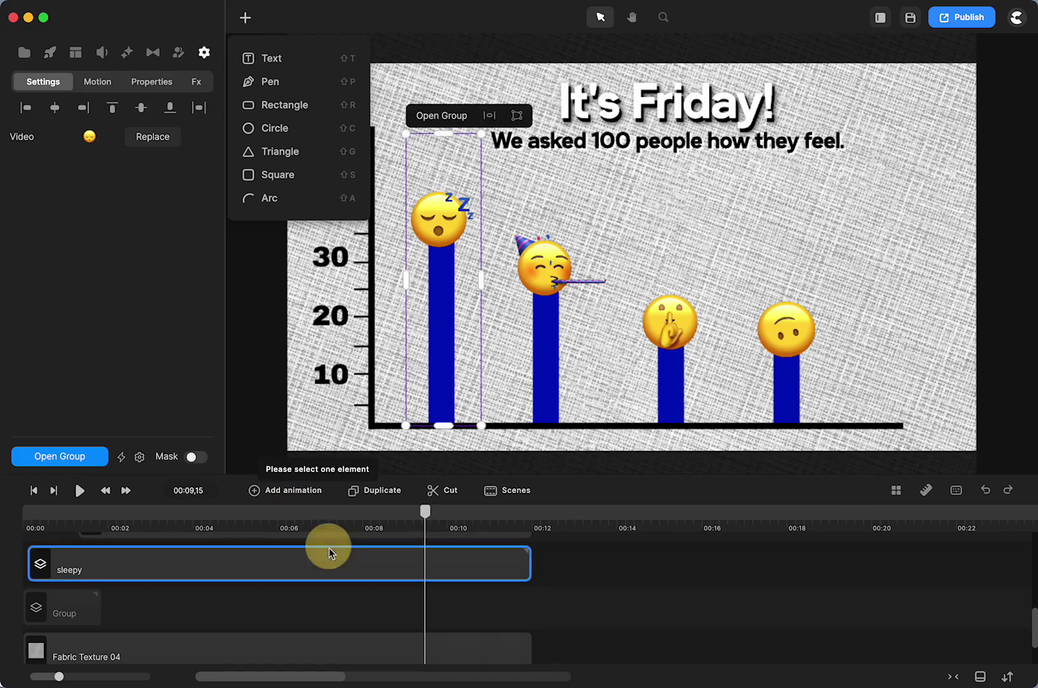
click(284, 490)
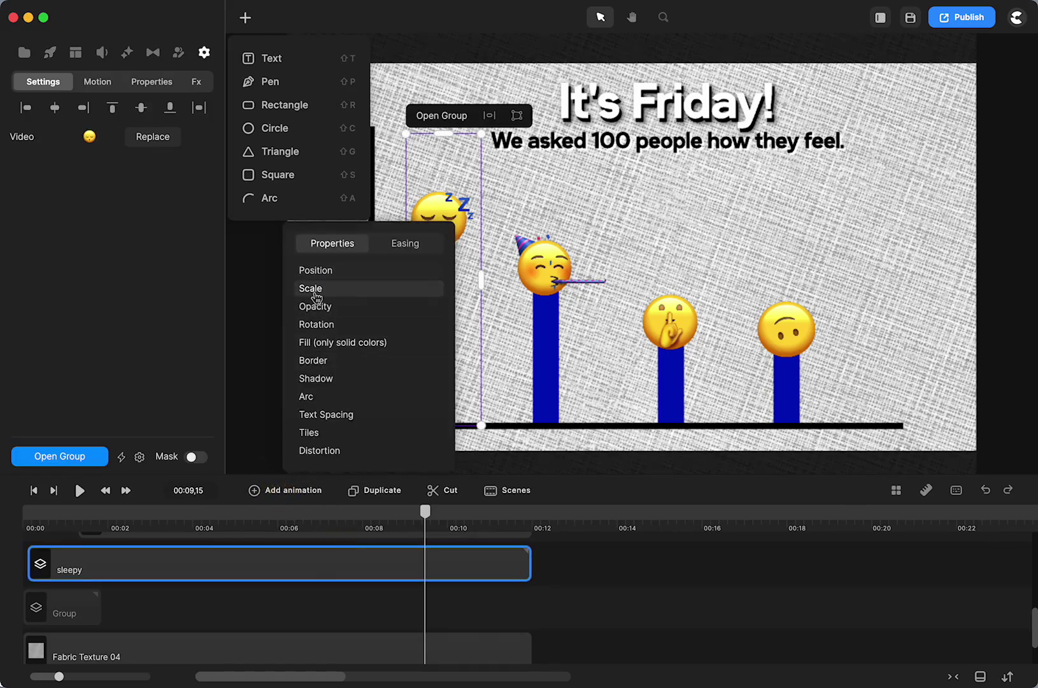
click(647, 567)
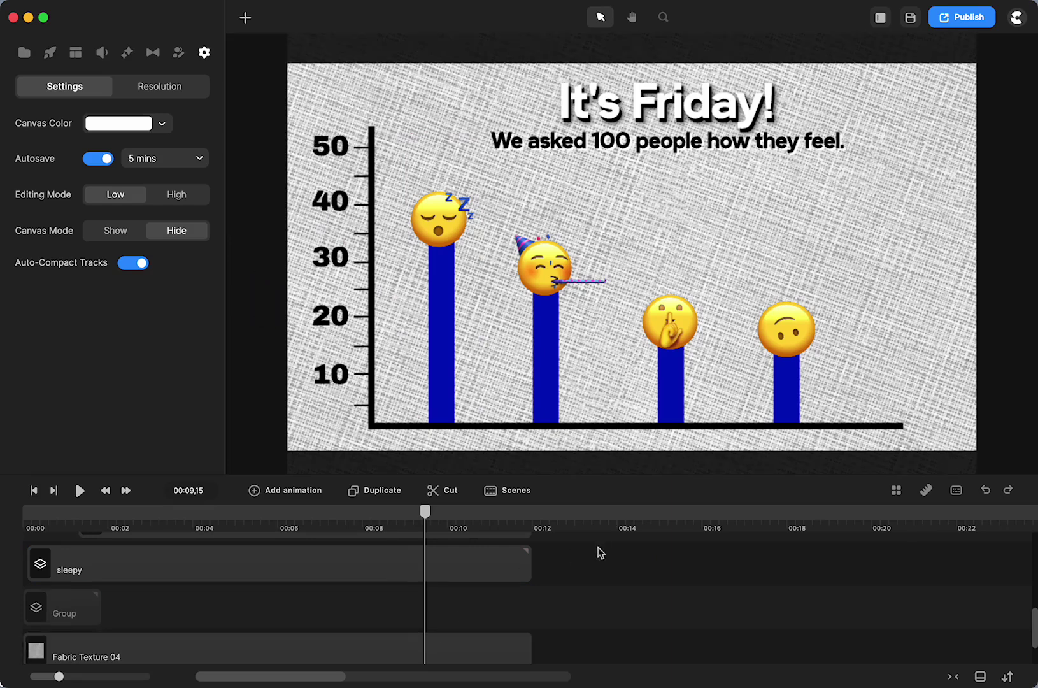
Move the playhead to 00:12 and reset the canvas colour to white ffffff.
click(551, 521)
click(554, 520)
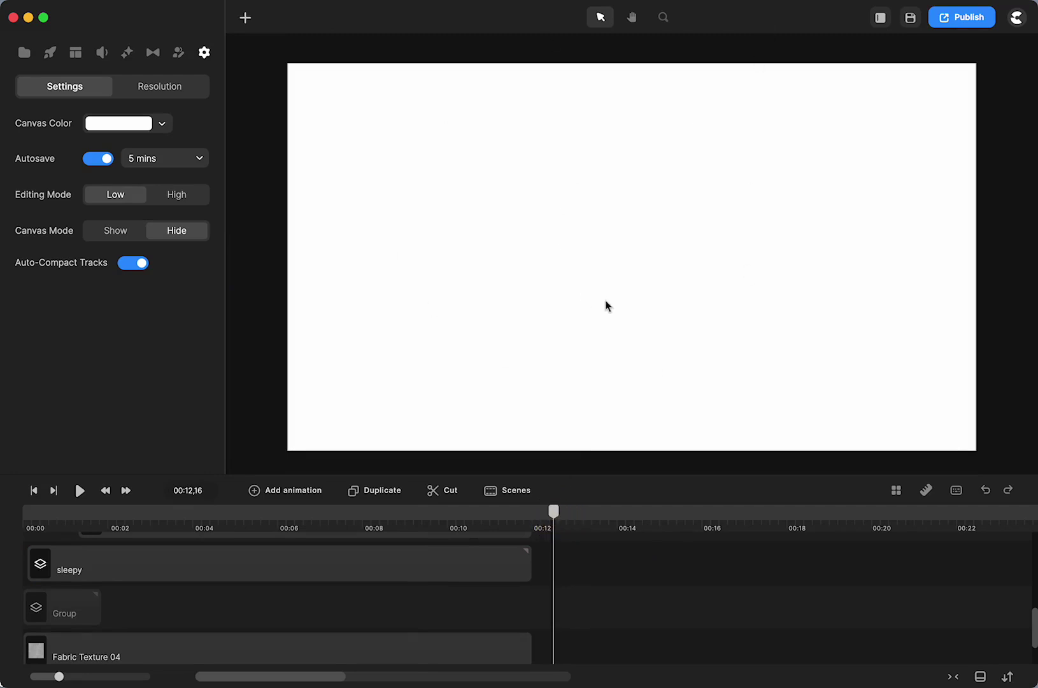
click(162, 124)
click(226, 203)
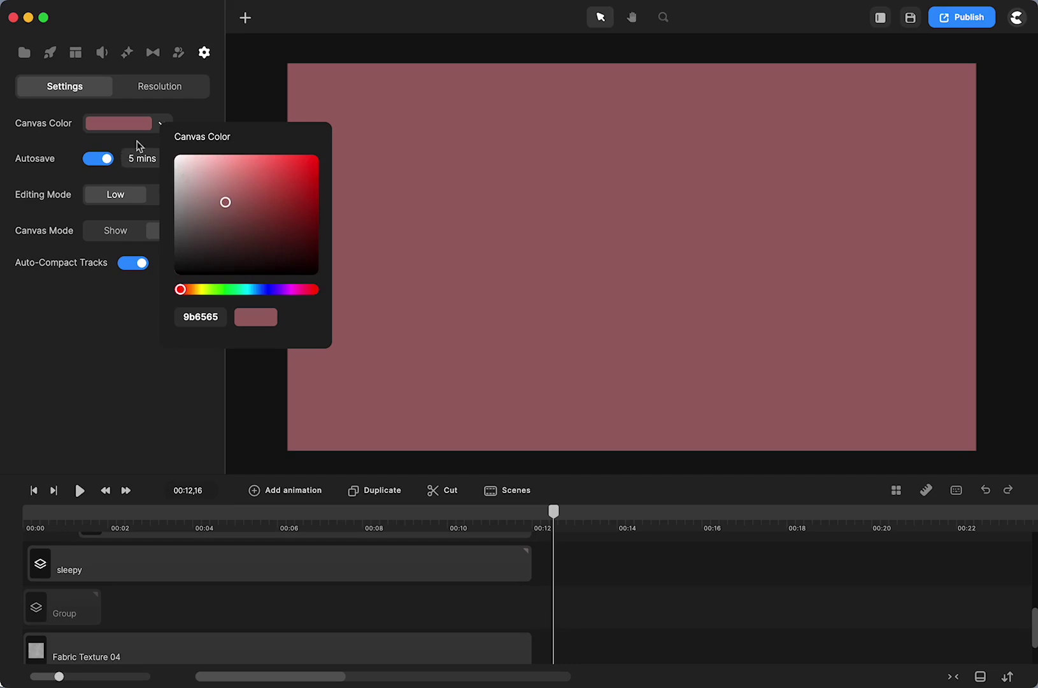
drag(193, 186, 170, 155)
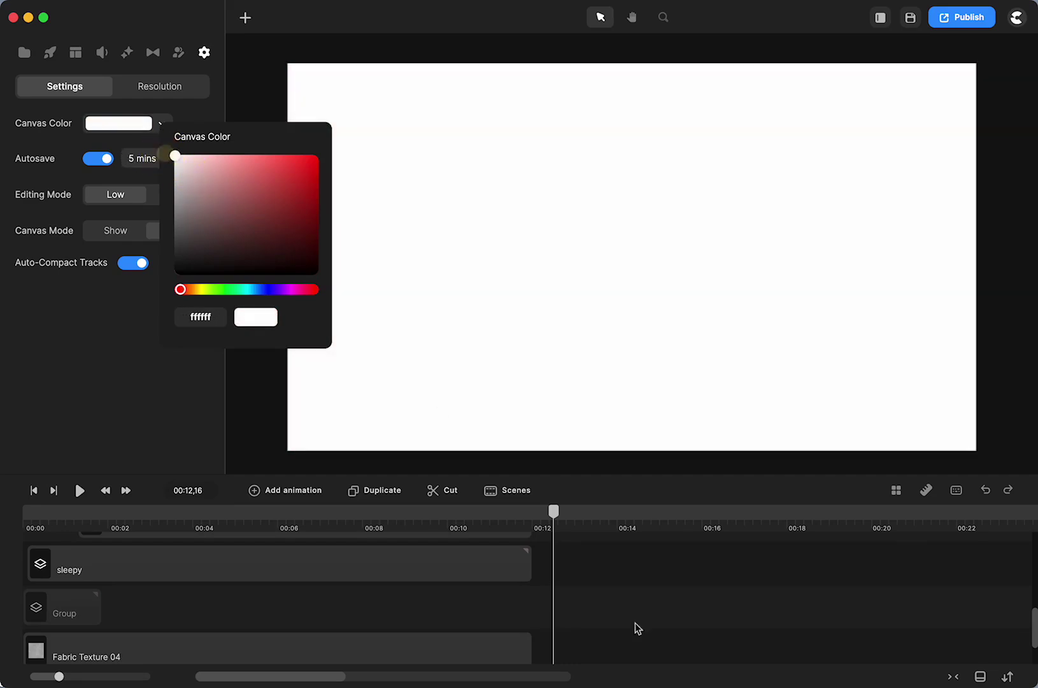
Drag the Fabric Texture 04 clip's right edge beyond the 00:12 playhead.
scroll(622, 619, down, 2)
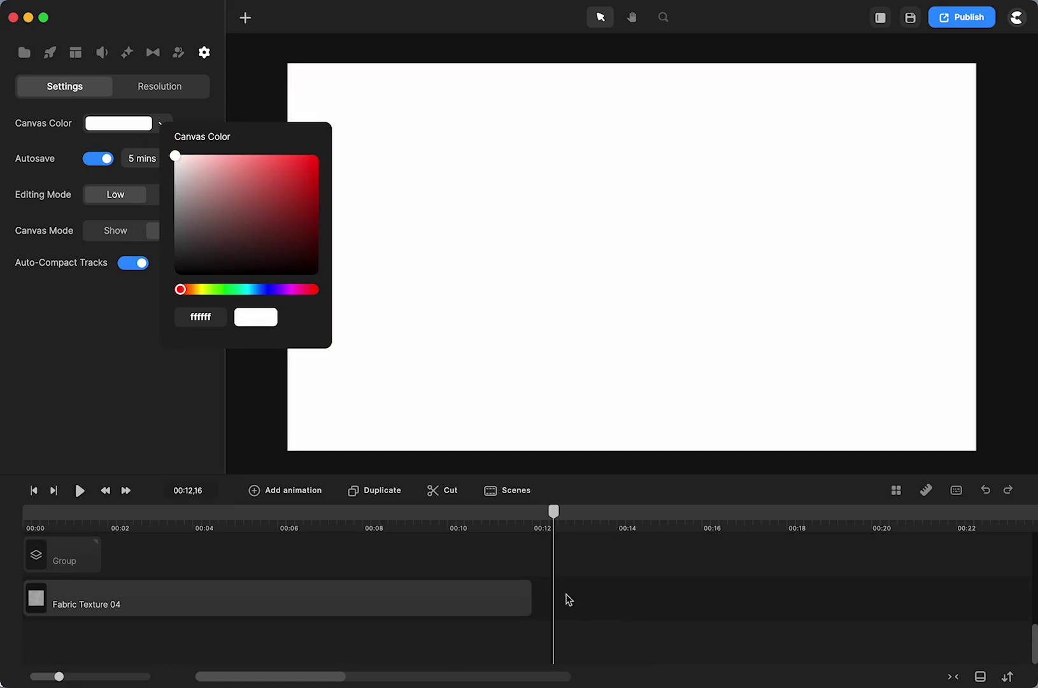
drag(529, 598, 650, 612)
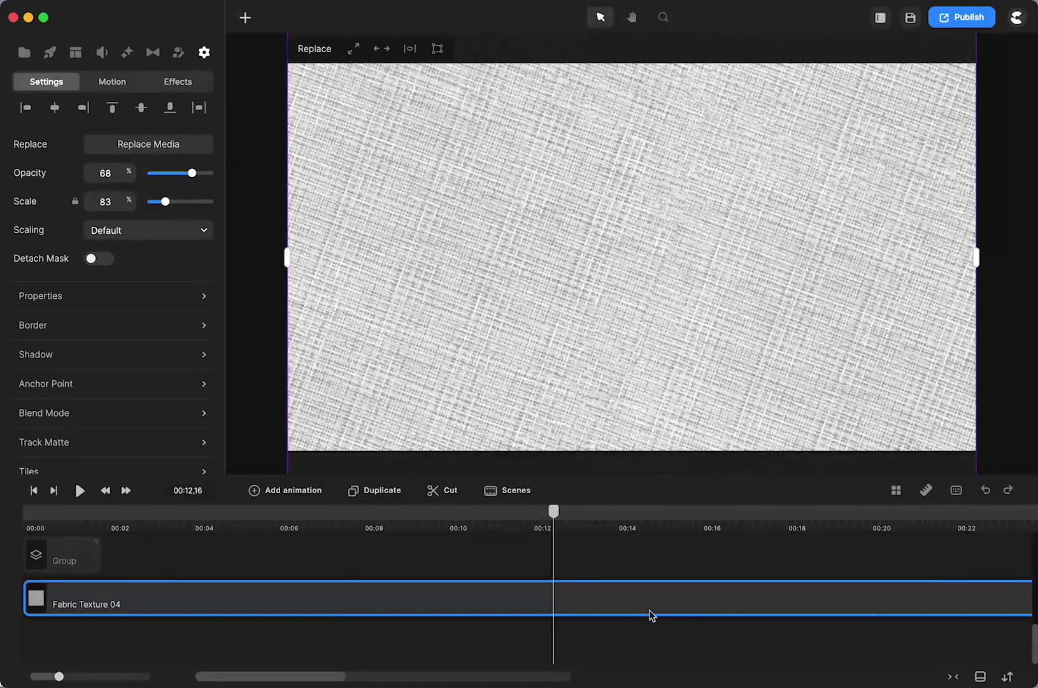
scroll(651, 614, right, 5)
drag(793, 602, 1031, 597)
scroll(200, 644, up, 5)
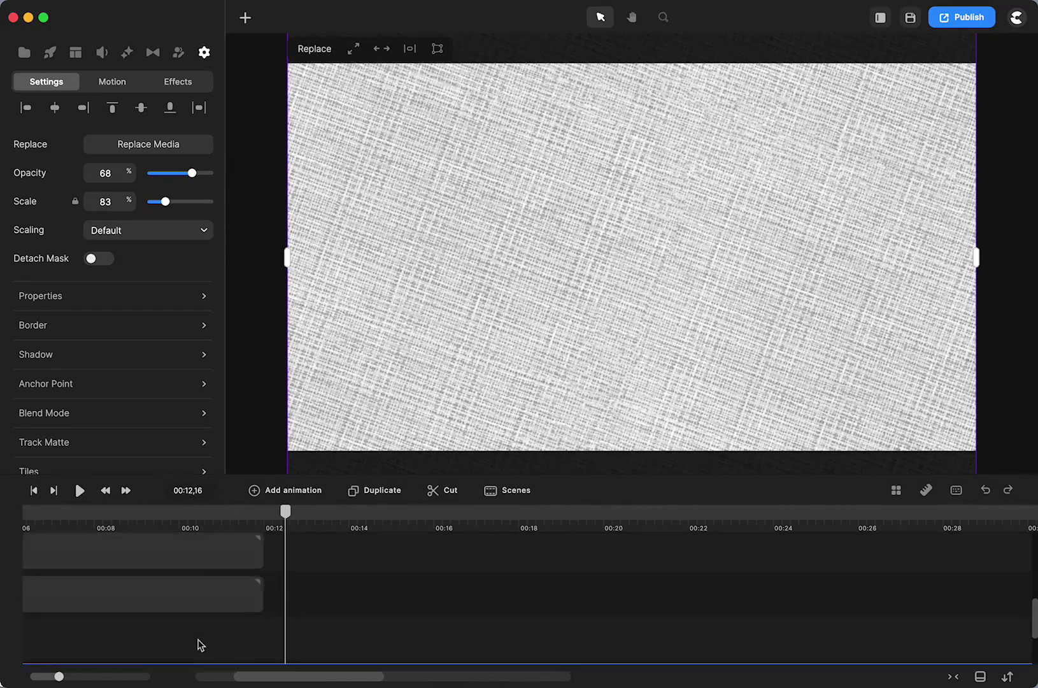
scroll(321, 589, up, 2)
scroll(322, 589, up, 1)
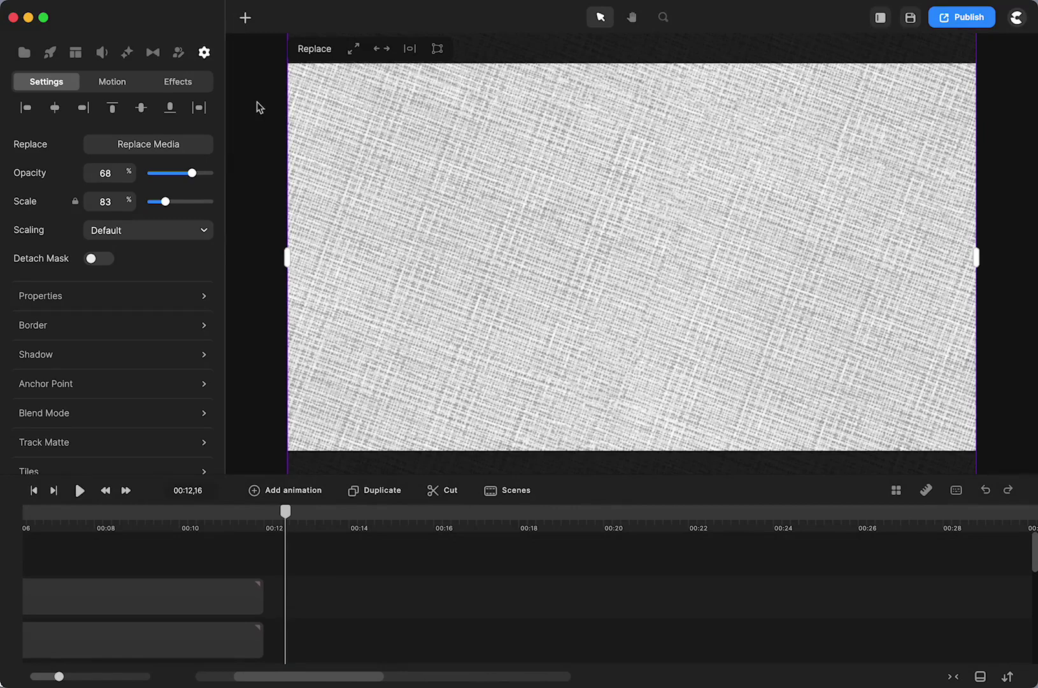
Add a Square and reshape it into a tall rectangle left of the canvas.
click(245, 17)
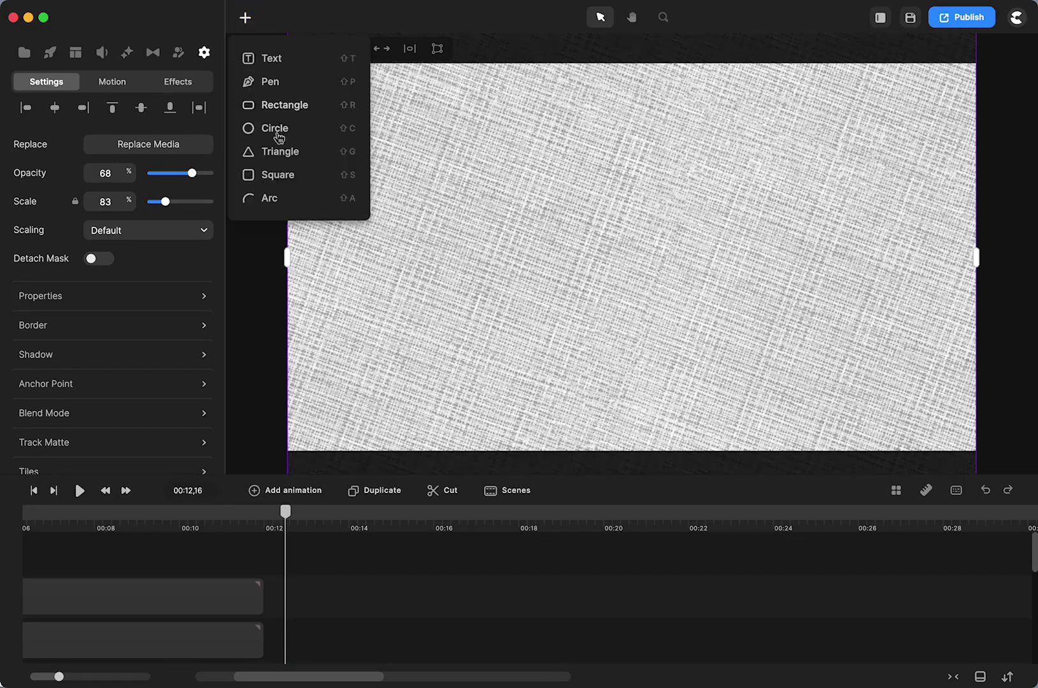
click(281, 175)
click(695, 241)
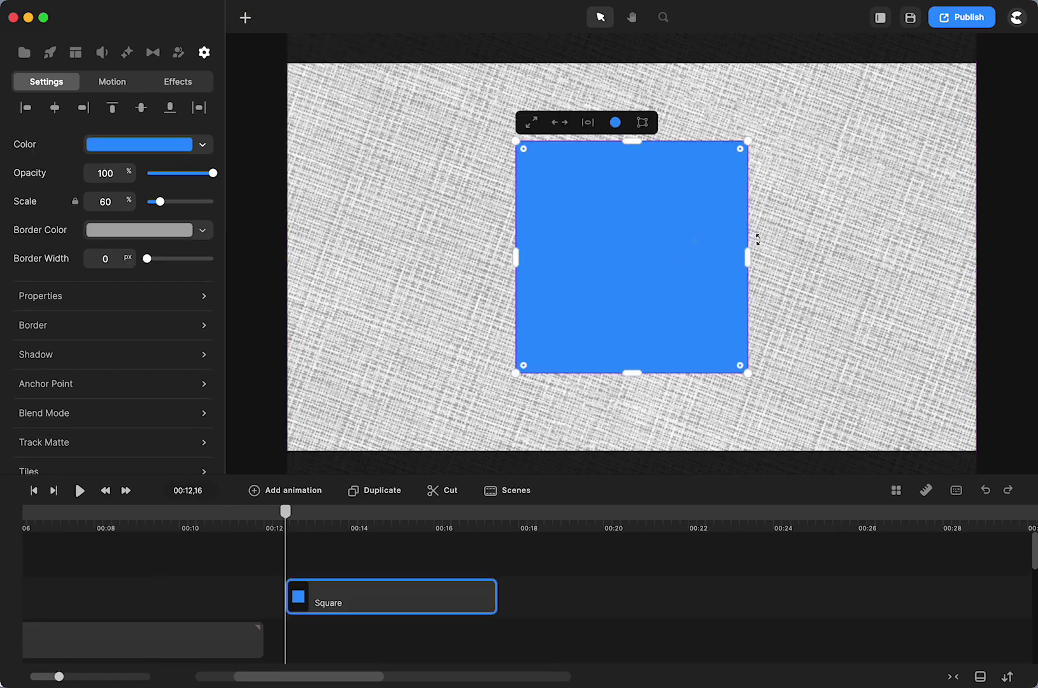
drag(748, 258, 378, 253)
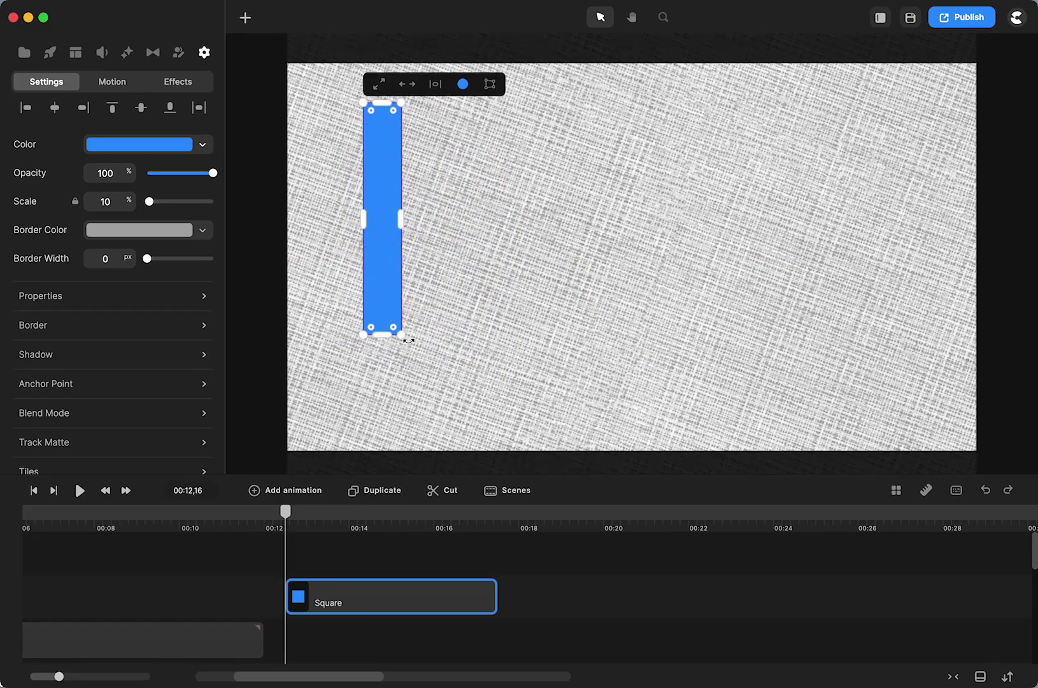
drag(403, 338, 409, 412)
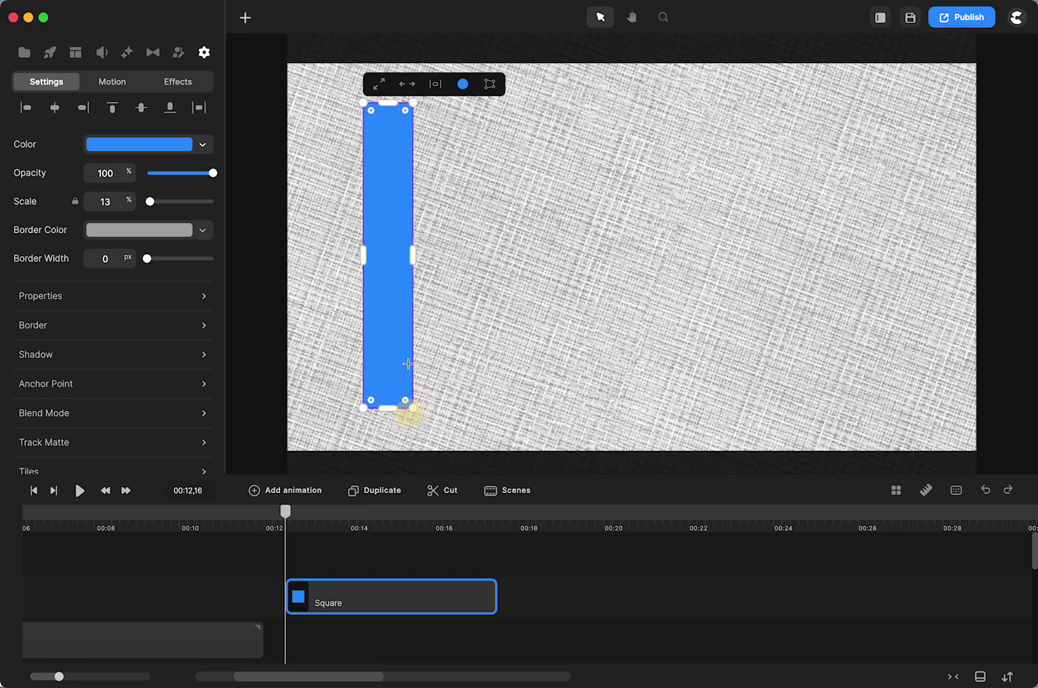
Fill the rectangle white and narrow it into a thin vertical axis bar.
click(463, 84)
click(497, 175)
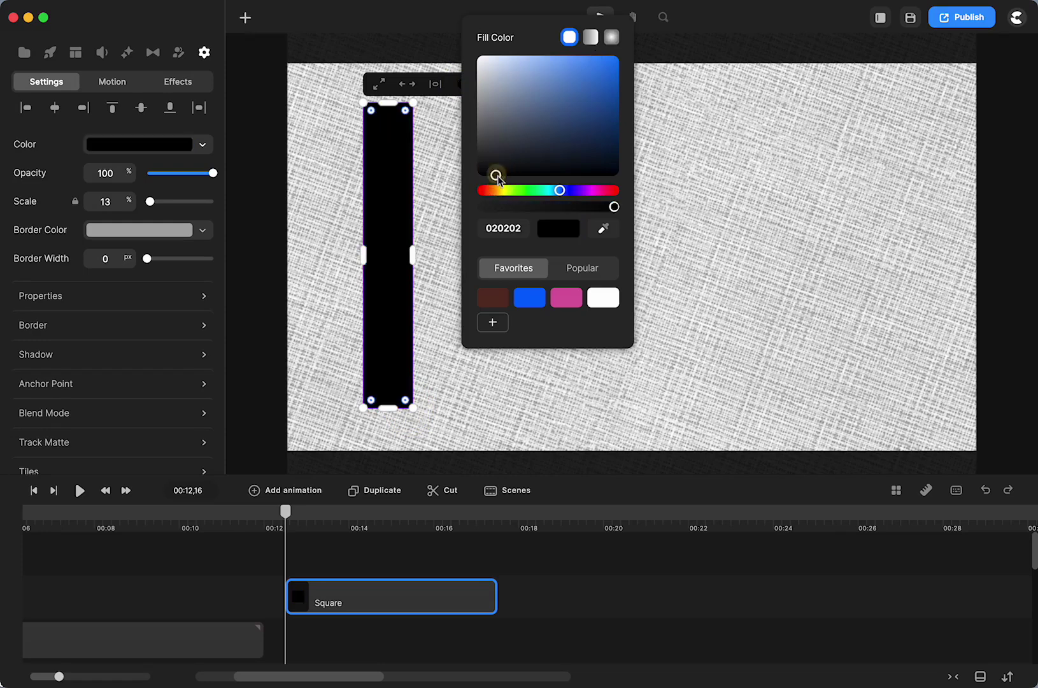
drag(493, 172, 465, 175)
click(601, 298)
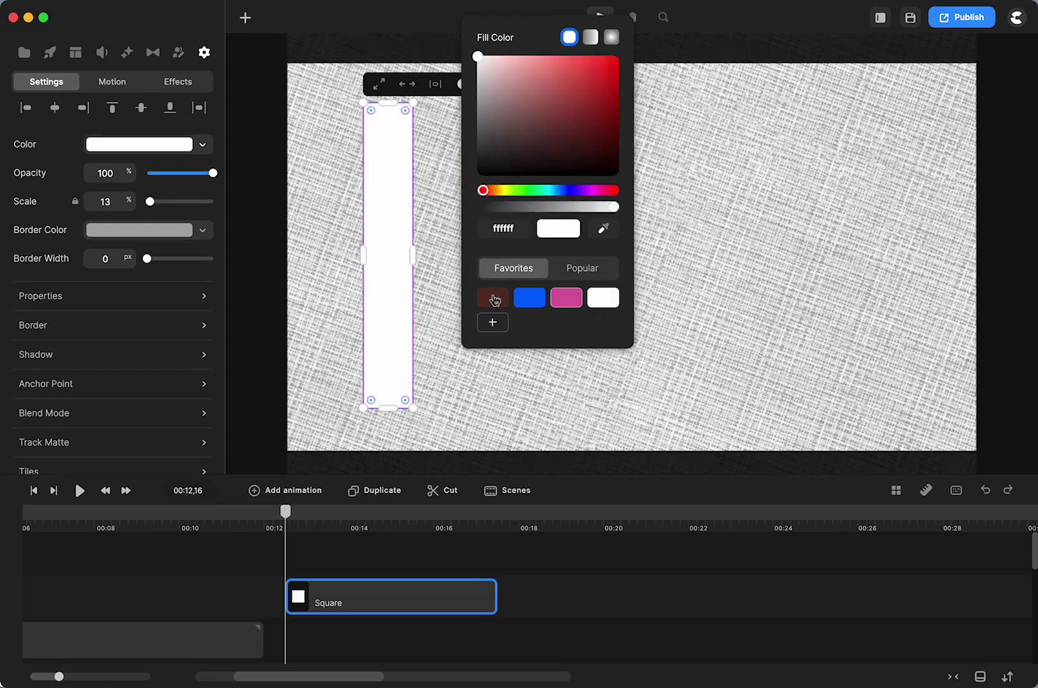
click(400, 267)
click(389, 276)
click(389, 274)
drag(412, 258, 374, 261)
click(433, 317)
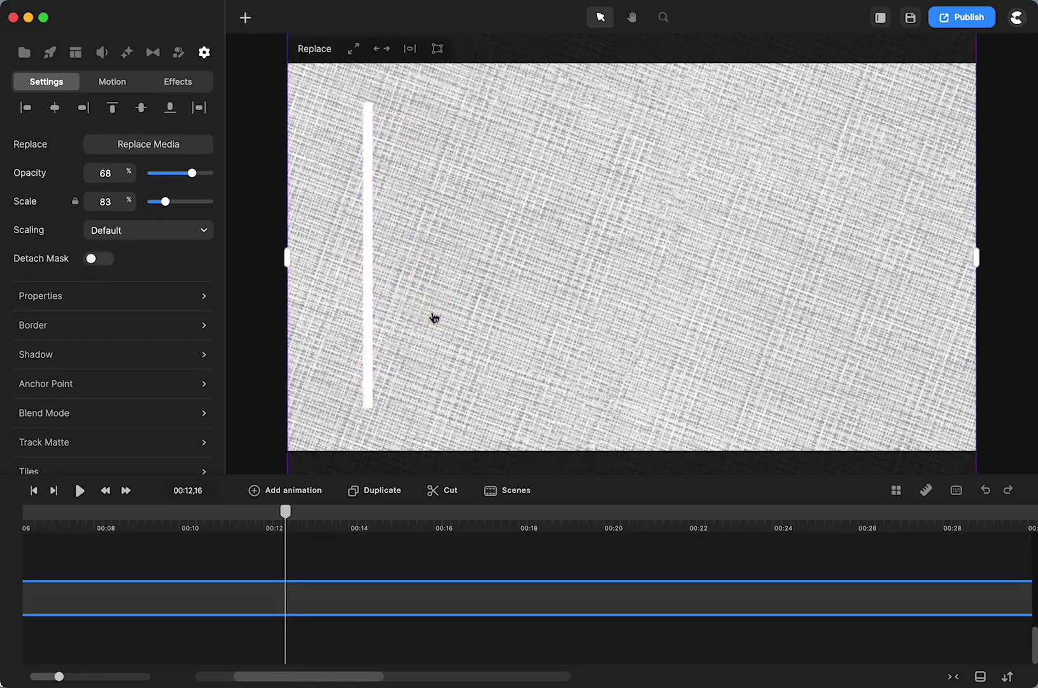
Rotate the duplicate bar horizontal and nudge it down and right to the vertical bar's base.
click(370, 200)
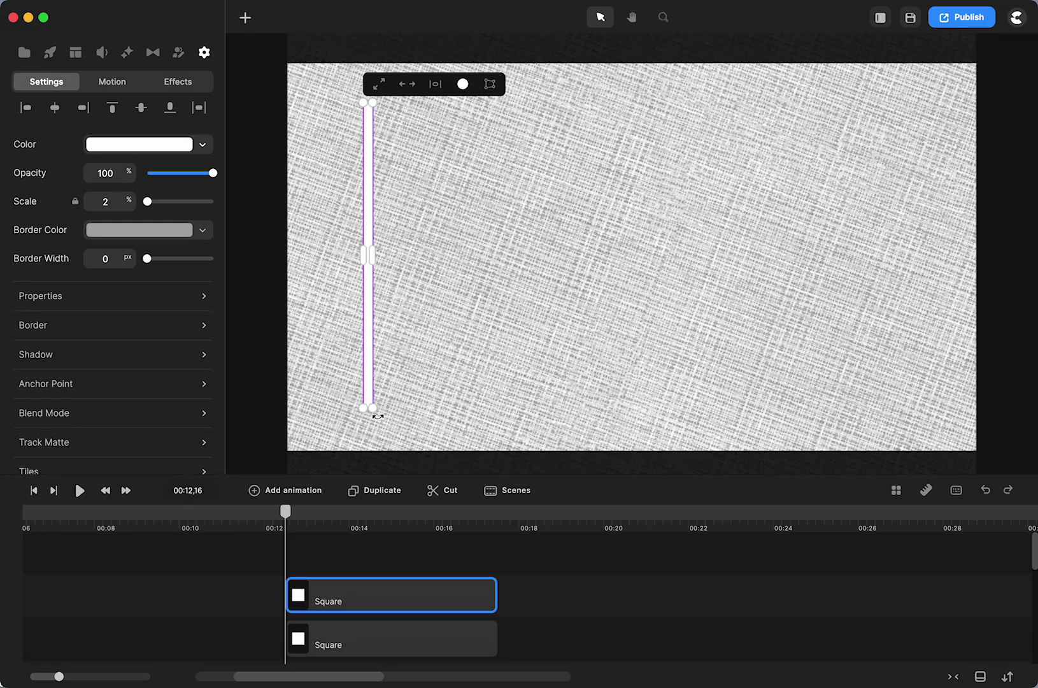
drag(379, 416, 472, 249)
key(Down)
key(Down)
key(Down)
key(Down)
key(Down)
key(Down)
key(Down)
key(Down)
key(Down)
key(Down)
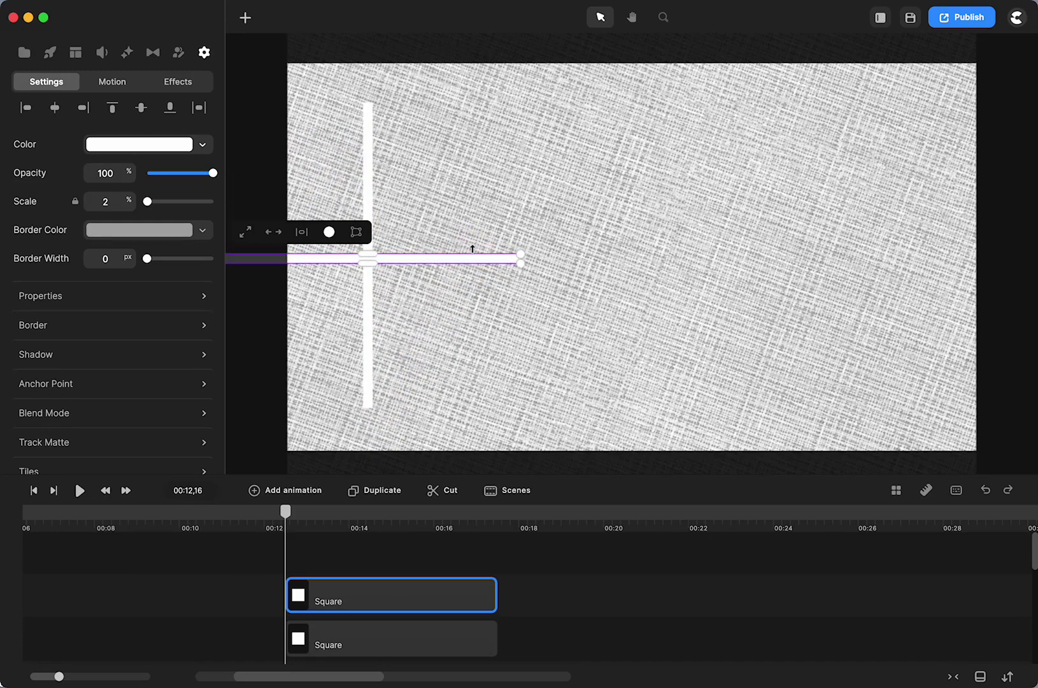
key(Down)
key(Down)
key(Down)
key(Down)
key(Down)
key(Down)
key(Down)
key(Down)
key(Down)
key(Down)
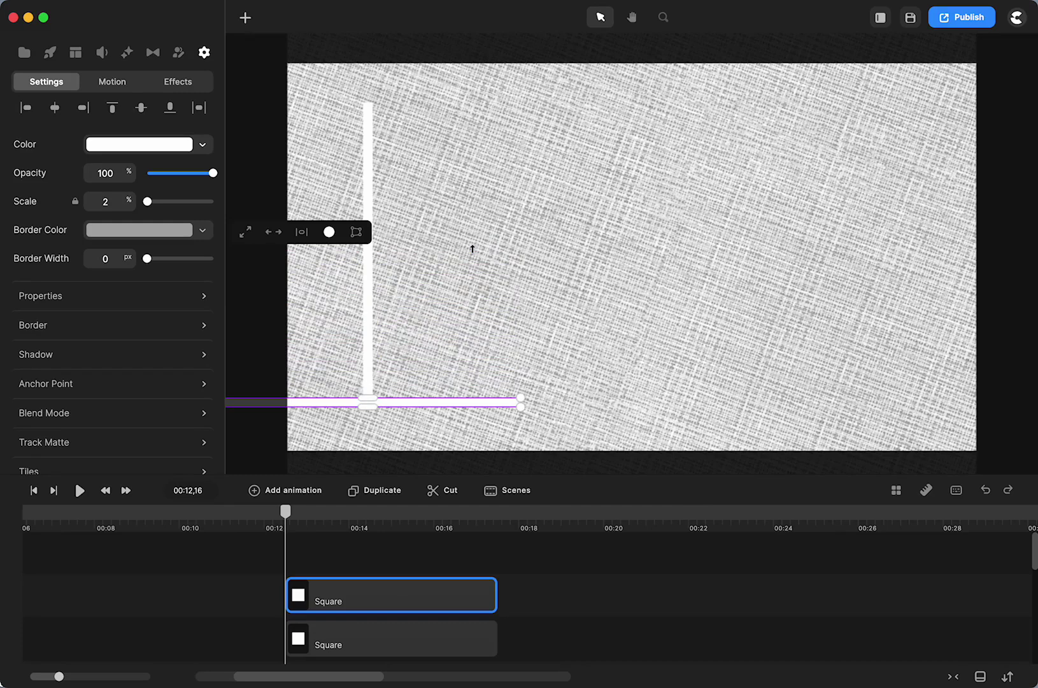
key(Right)
key(Right)
key(Right)
key(Right)
key(Right)
key(Right)
key(Right)
key(Right)
key(Right)
key(Right)
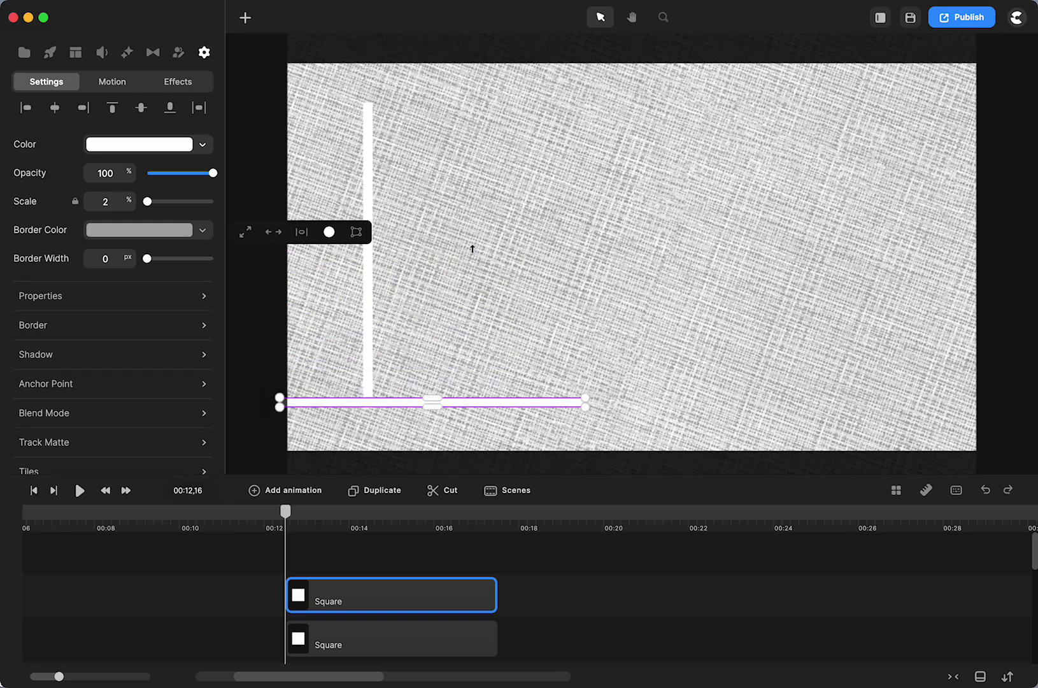
key(Right)
key(Right)
key(Right)
key(Right)
key(Right)
key(Right)
key(Right)
key(Right)
key(Right)
key(Right)
key(Right)
key(Right)
key(Right)
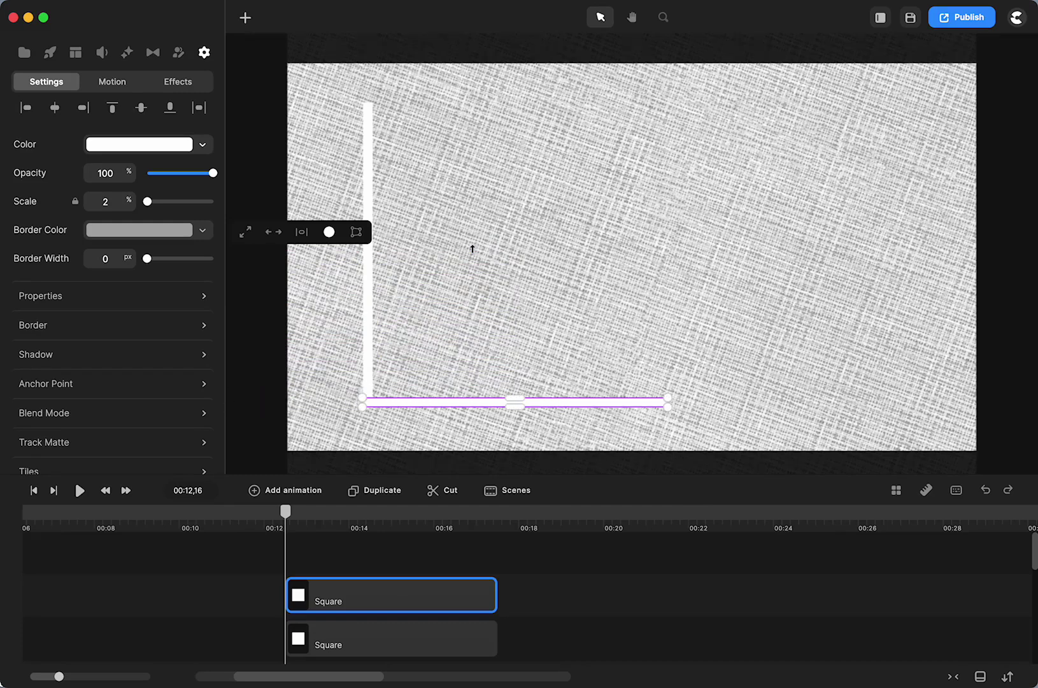
click(486, 260)
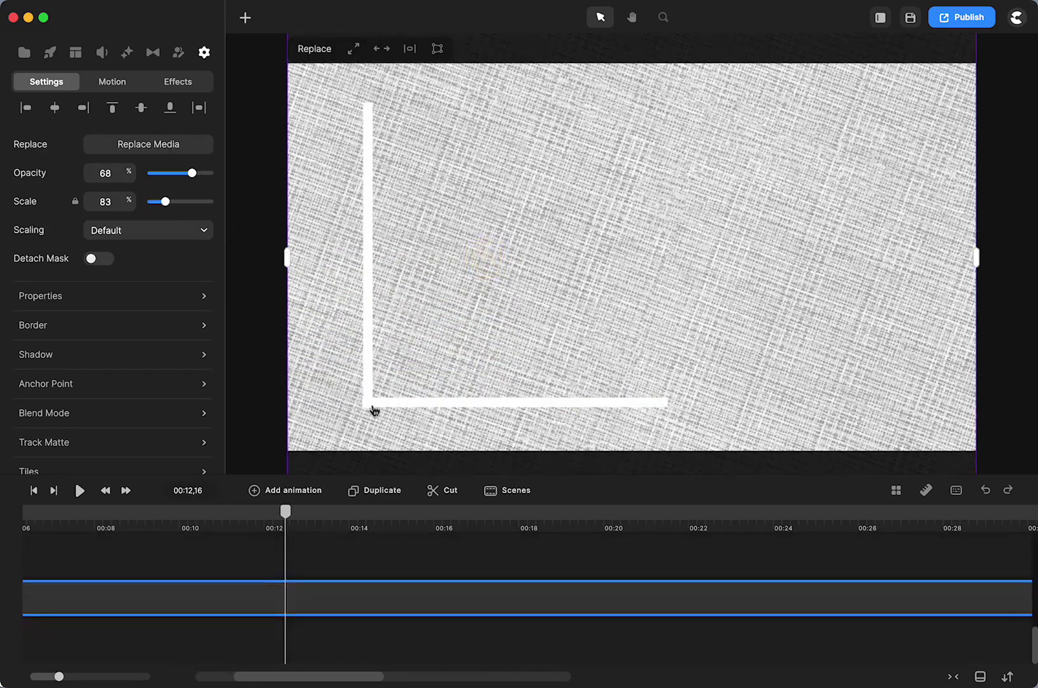
Zoom in and nudge the horizontal bar slightly down and right to close the corner.
scroll(374, 411, up, 3)
scroll(374, 411, up, 3)
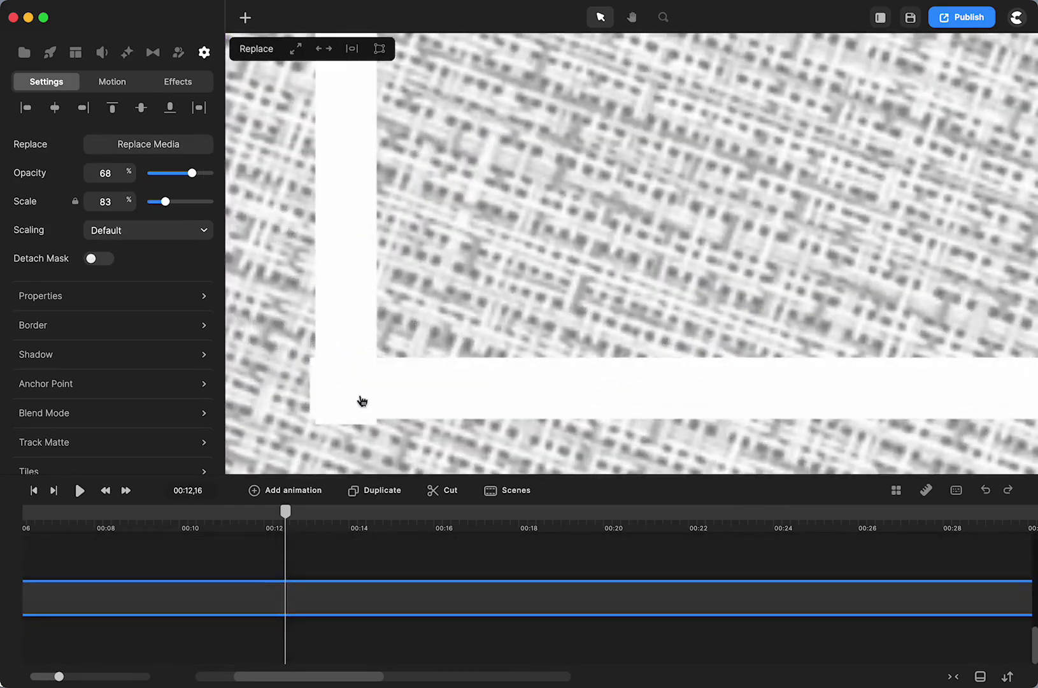
click(361, 400)
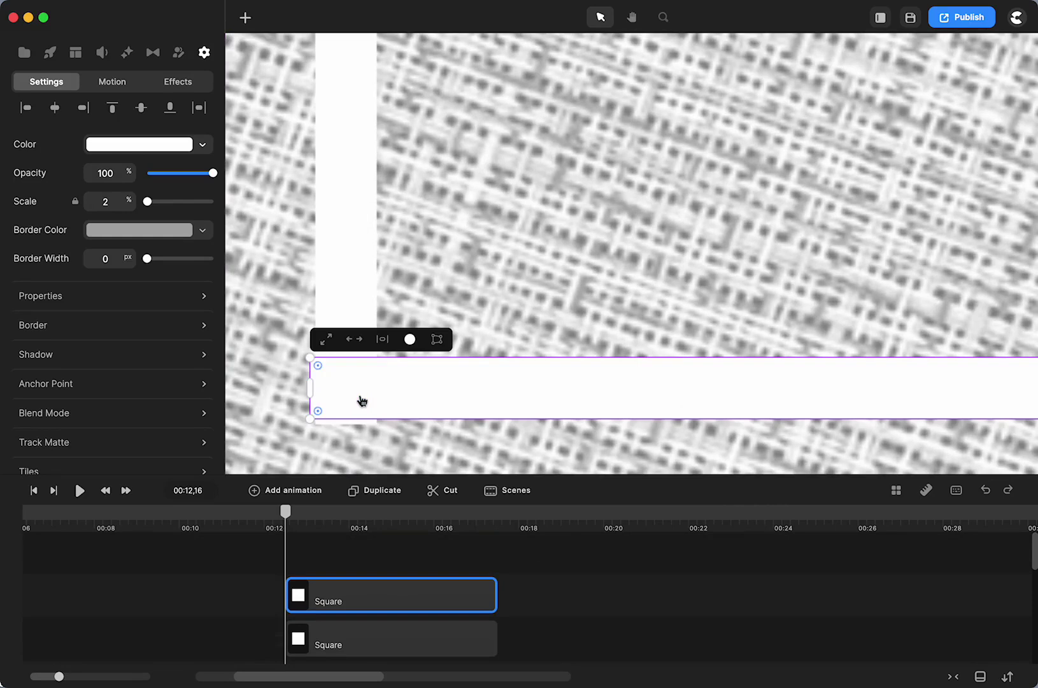
key(Down)
key(Down)
key(Right)
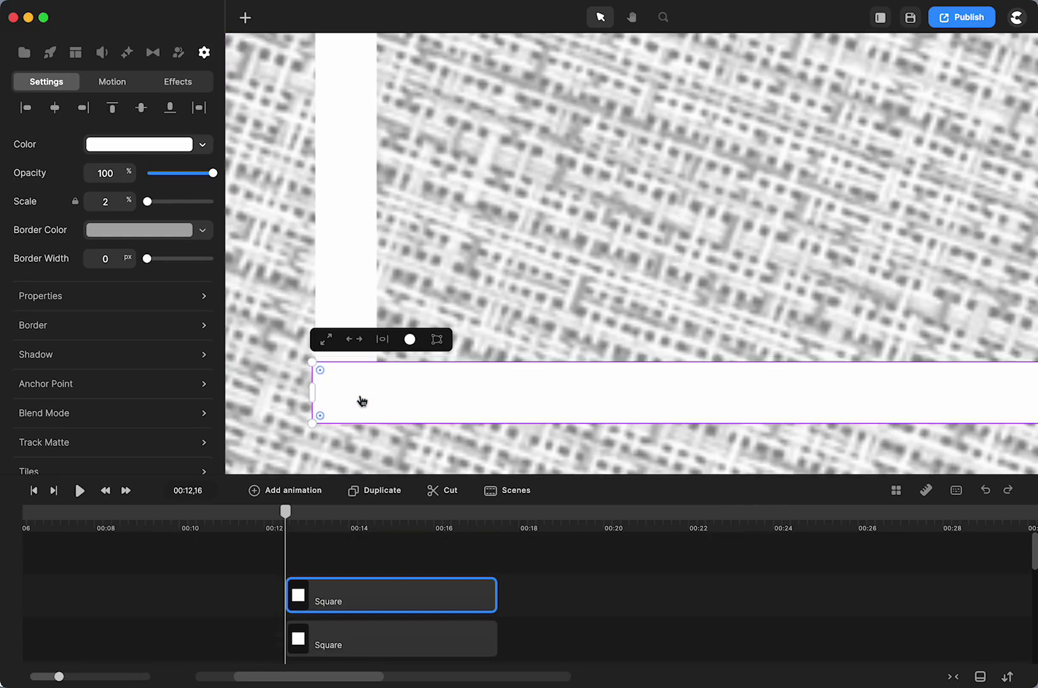
click(516, 231)
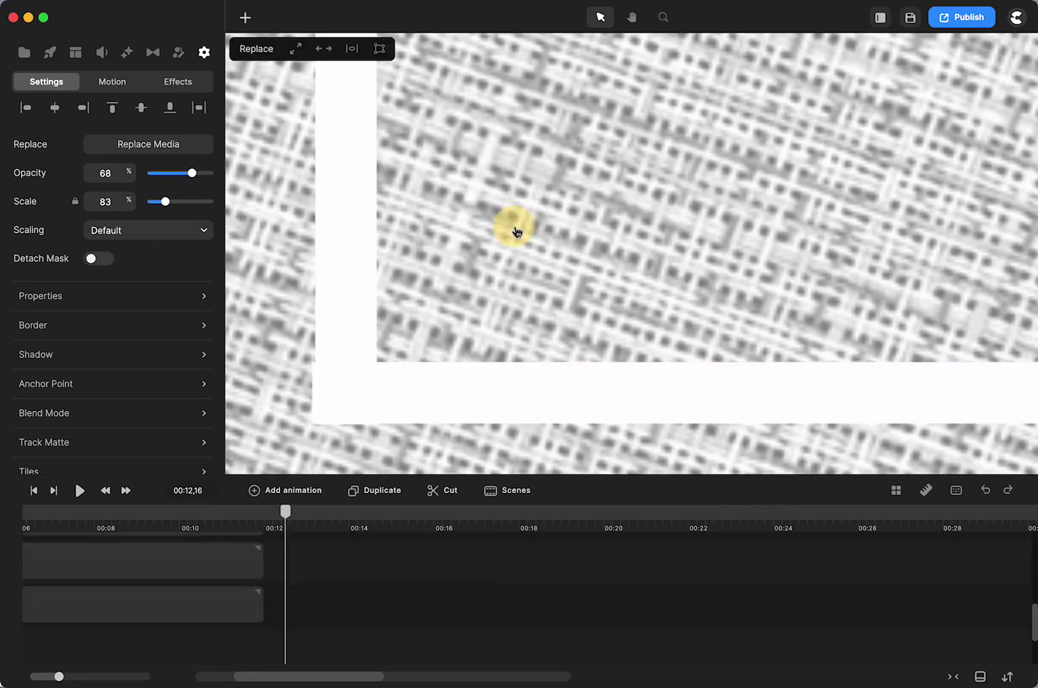
scroll(338, 389, up, 5)
Stretch the horizontal axis bar farther right, make it slightly thinner, and fit the frame in view.
click(338, 389)
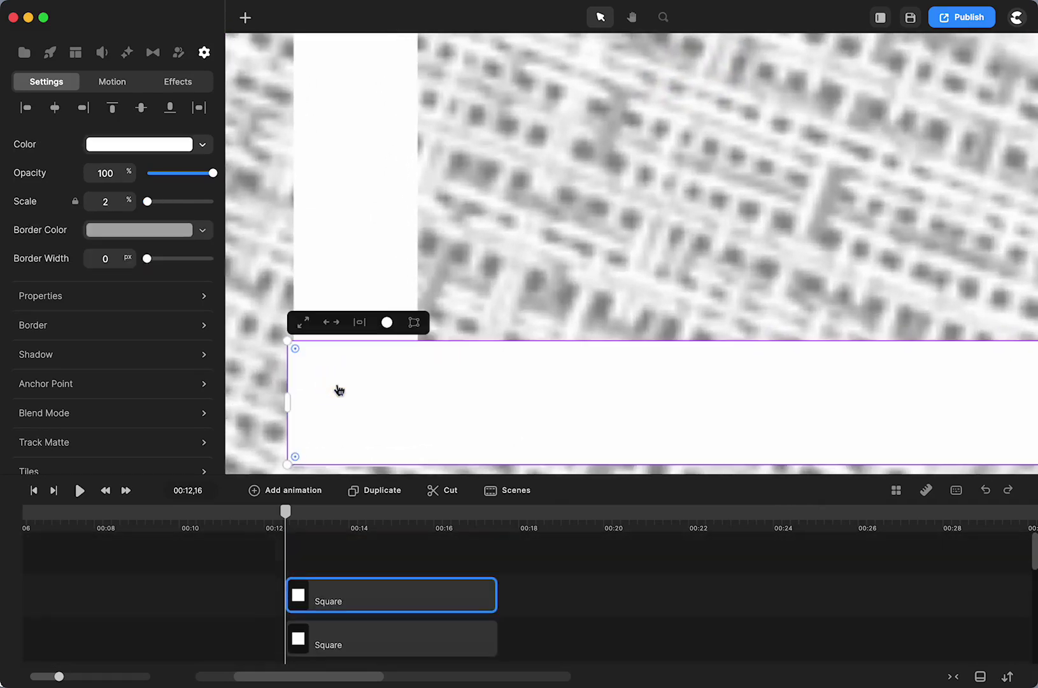
click(511, 260)
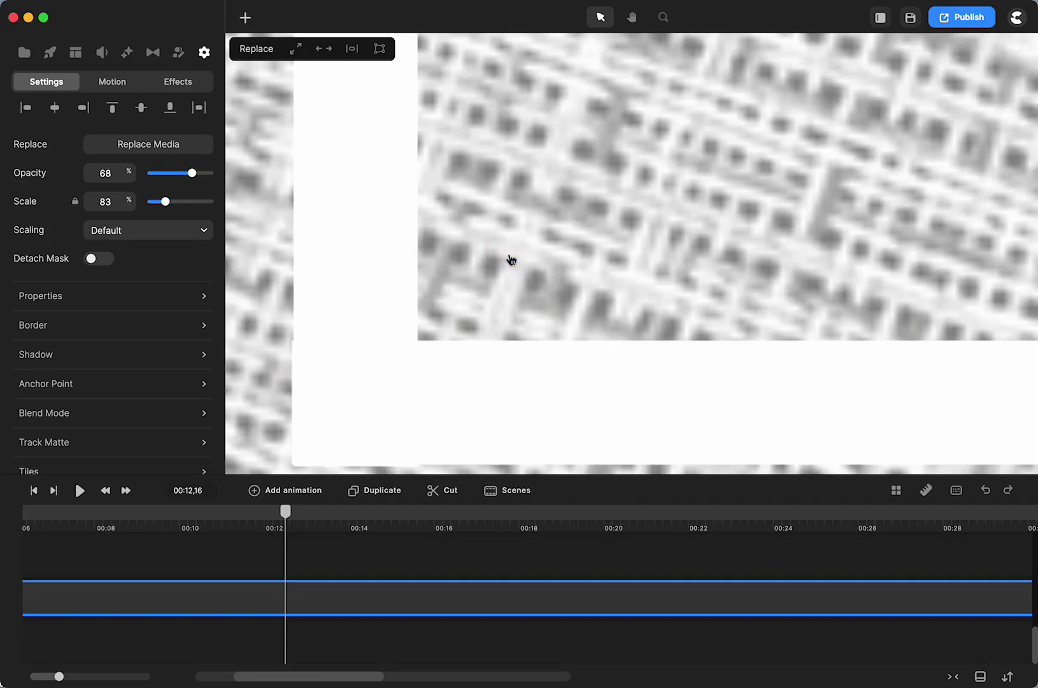
scroll(511, 259, down, 5)
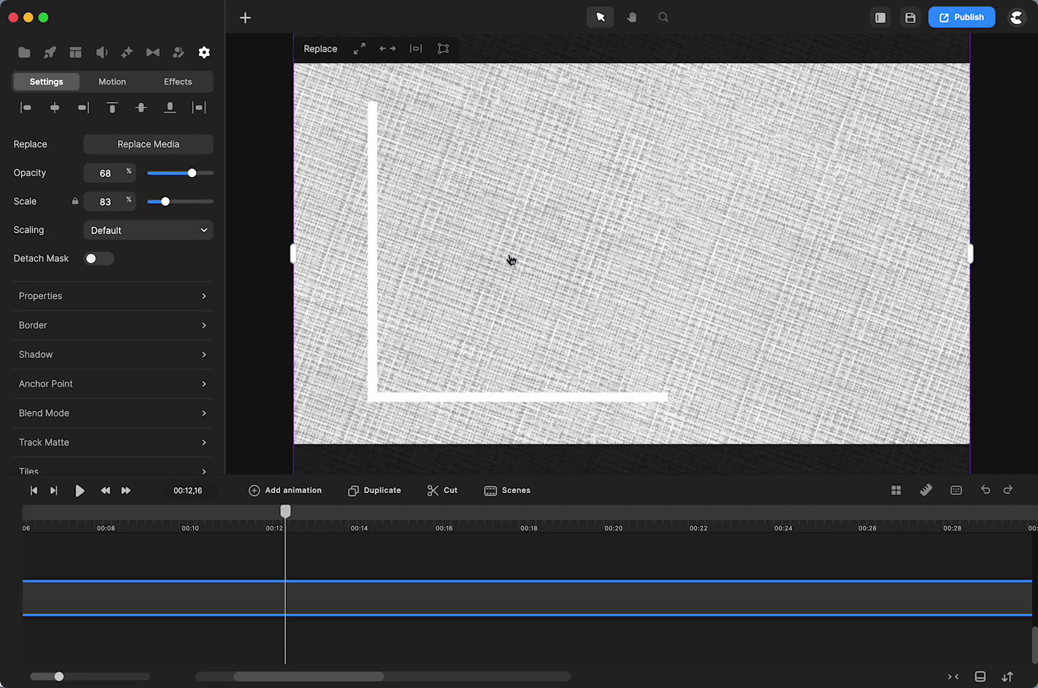
click(662, 400)
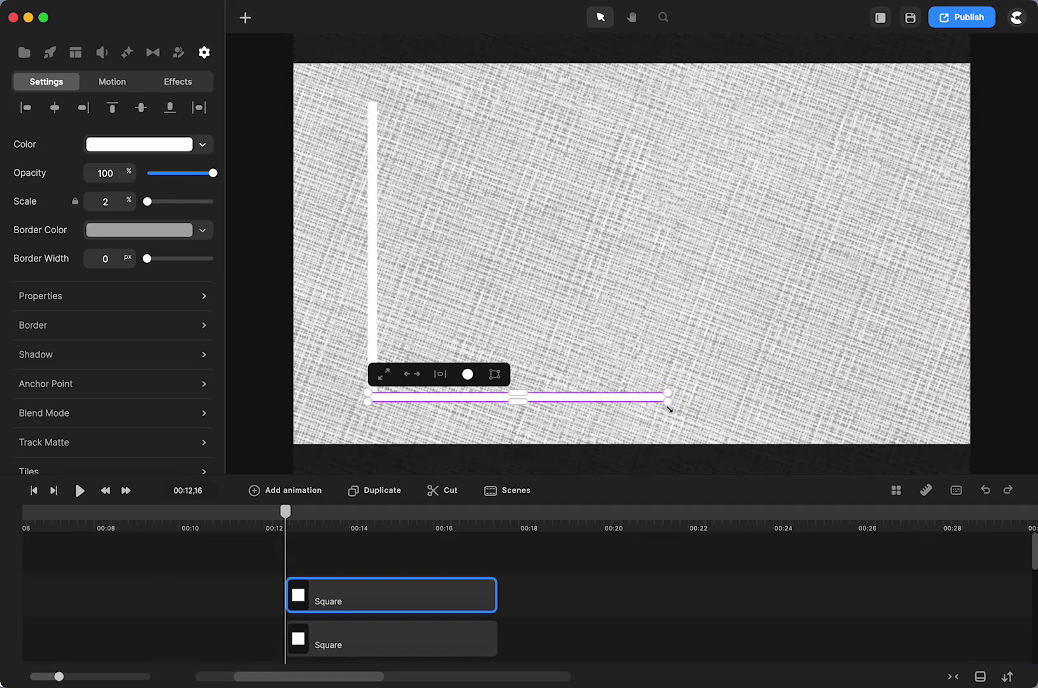
drag(670, 405, 869, 395)
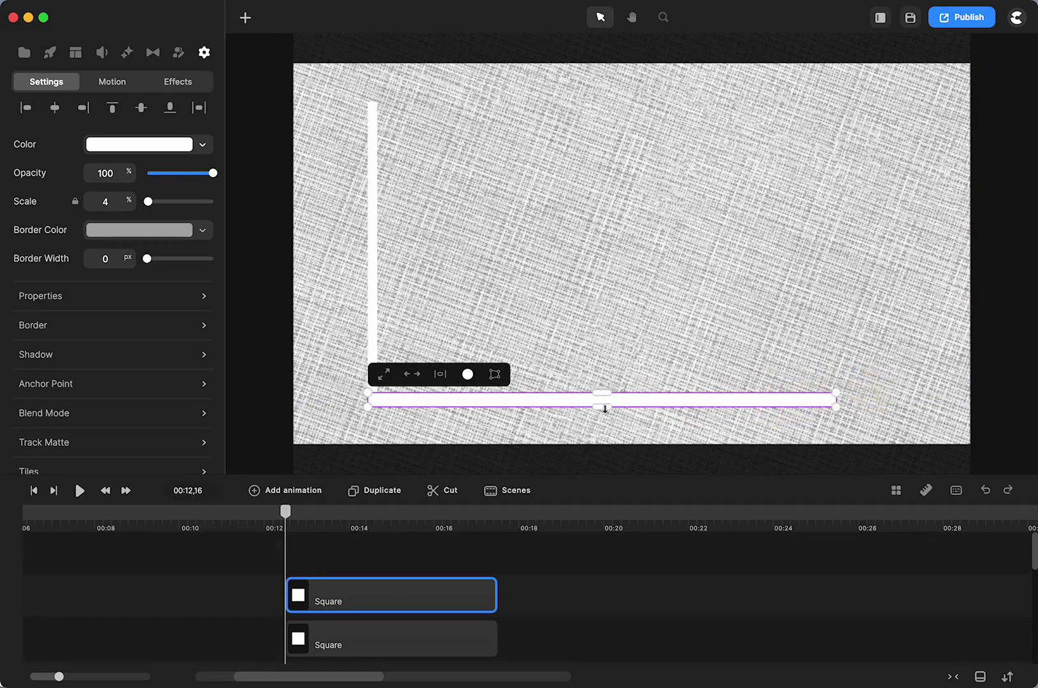
drag(605, 409, 605, 401)
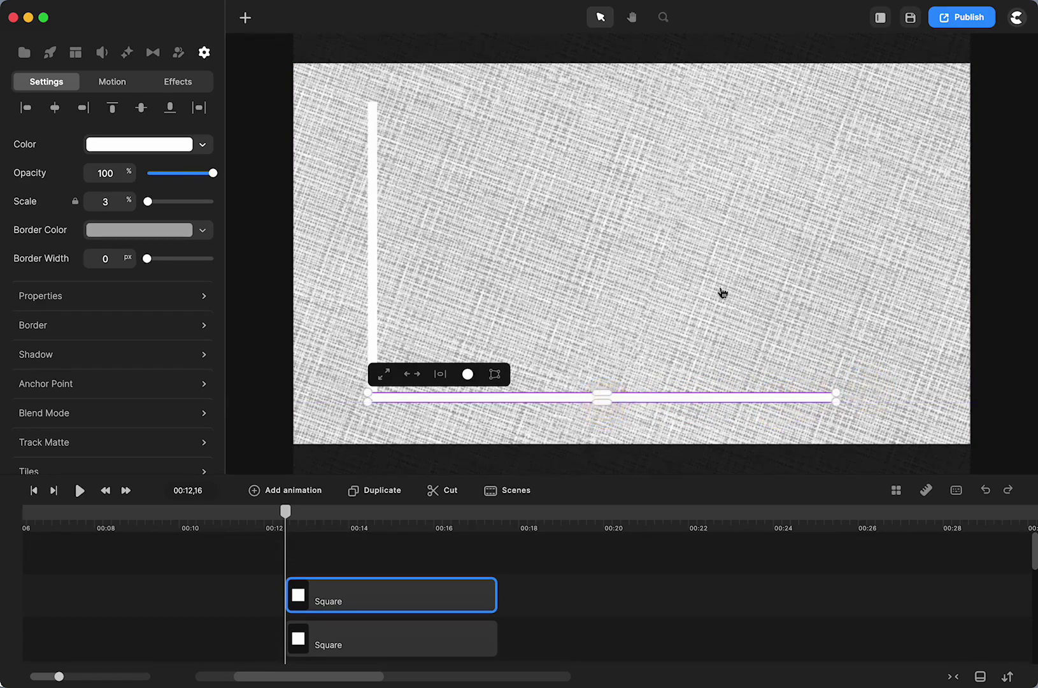
click(723, 293)
scroll(723, 294, up, 5)
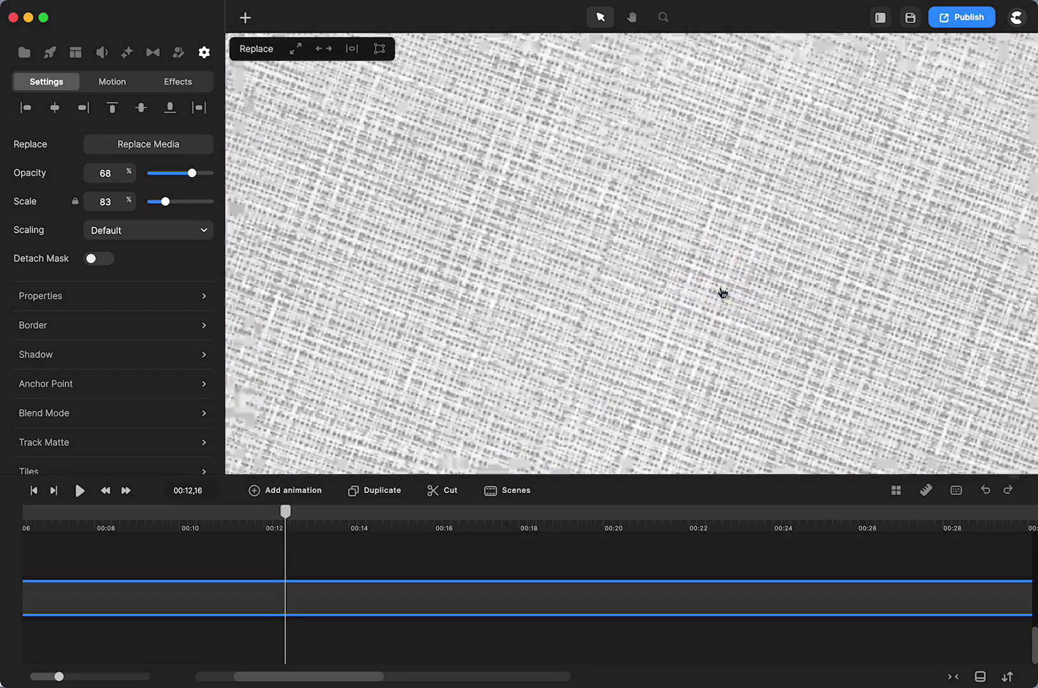
key(h)
drag(438, 361, 556, 322)
key(v)
key(shift+1)
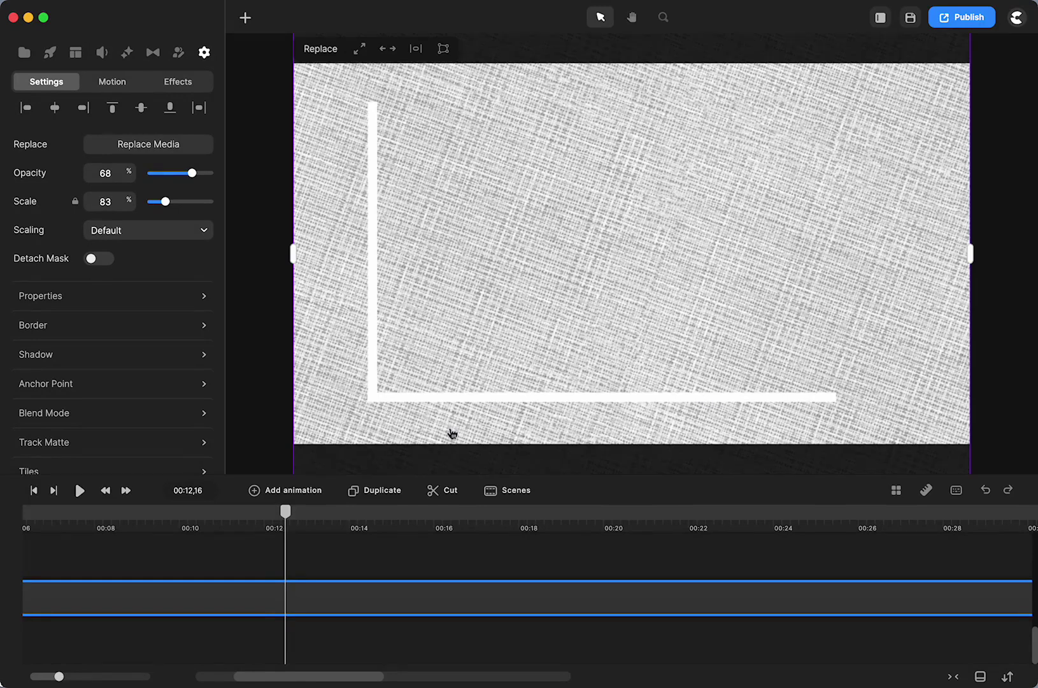
Add a new Square and shrink it into a small tick beside the vertical axis.
click(245, 17)
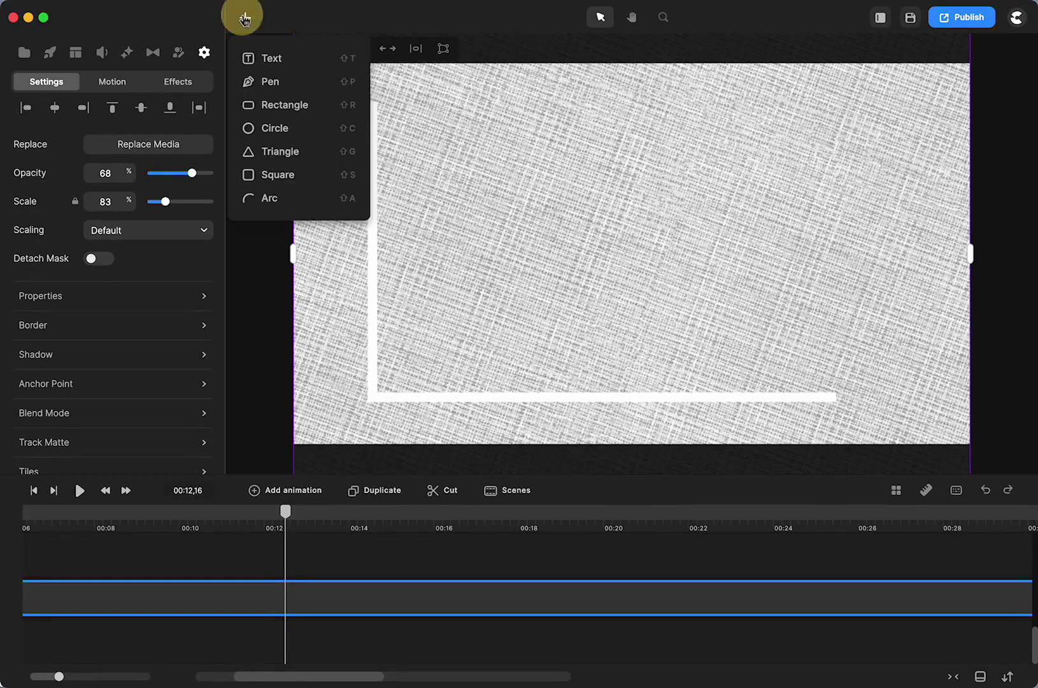
click(275, 175)
click(735, 257)
drag(749, 256, 349, 302)
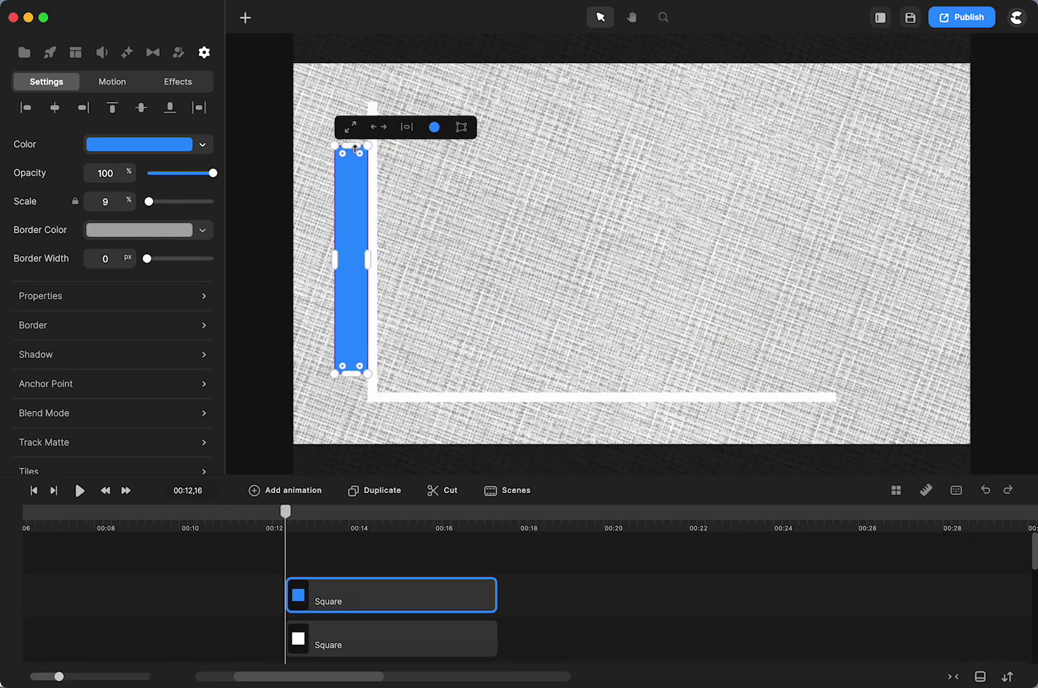
drag(355, 149, 352, 351)
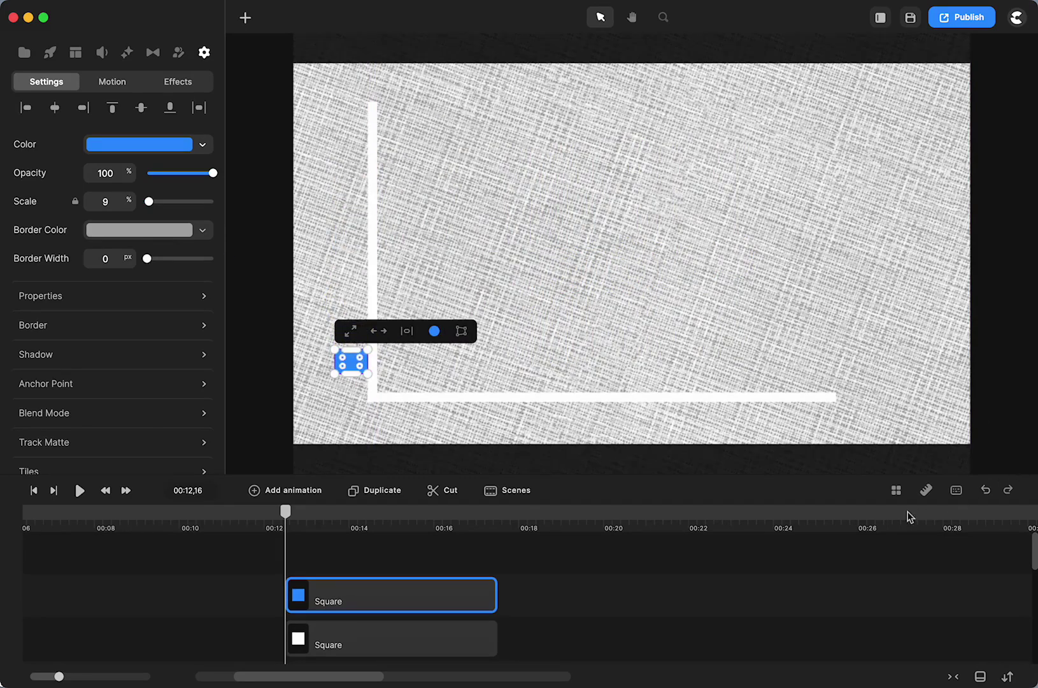
Turn on Snap to Grid, snap the square to a grid line, fill it white, and save.
click(896, 492)
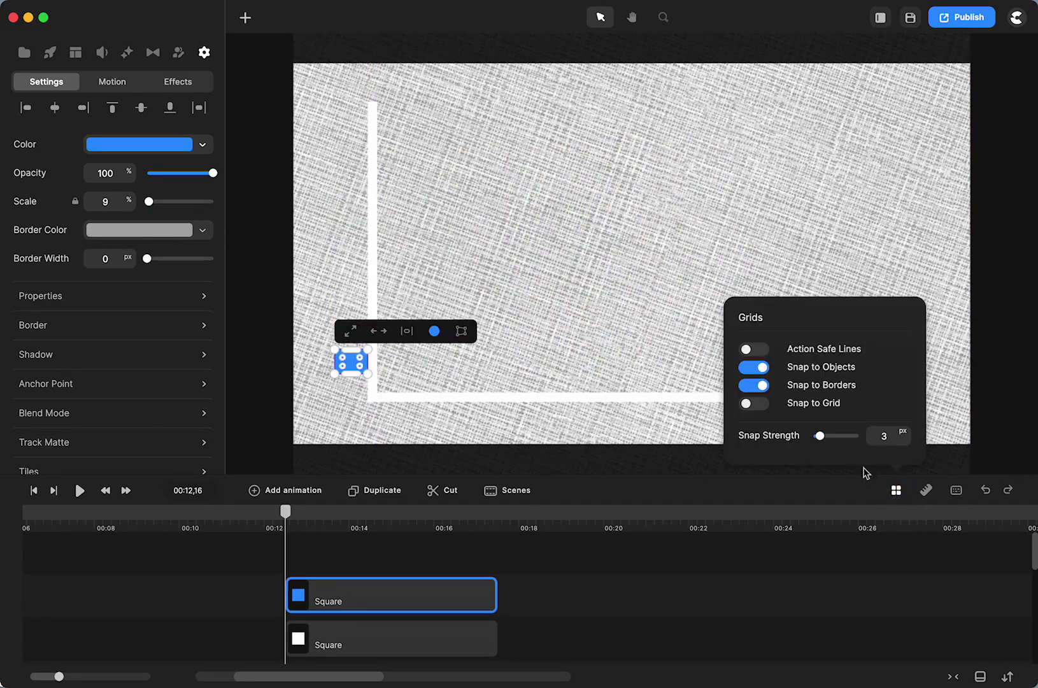
click(751, 401)
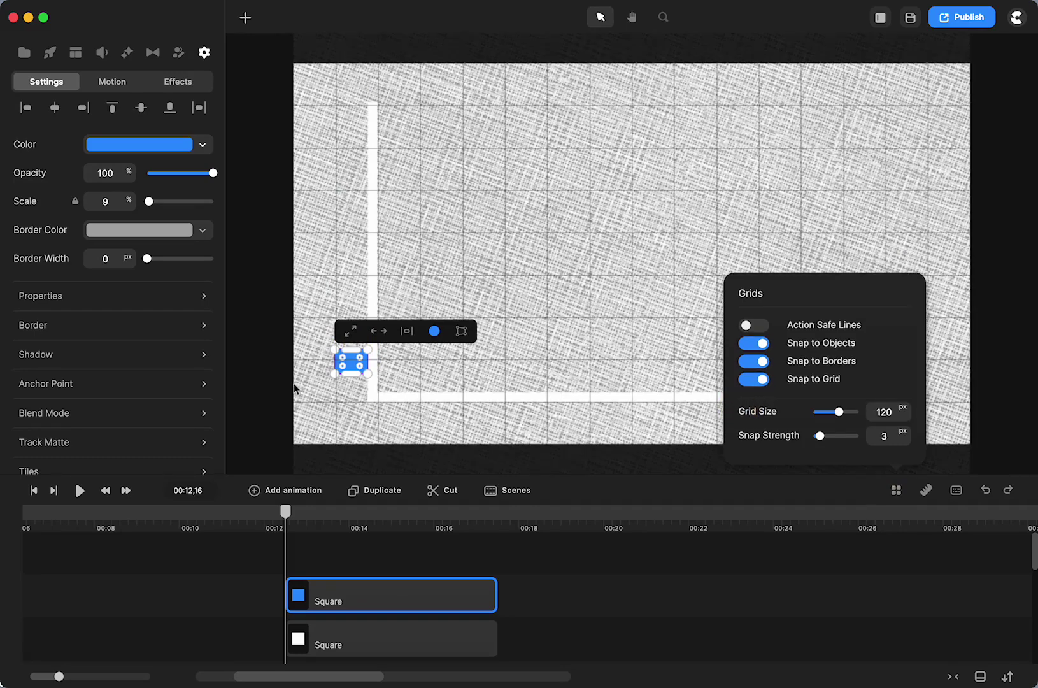
drag(351, 354, 350, 372)
click(434, 340)
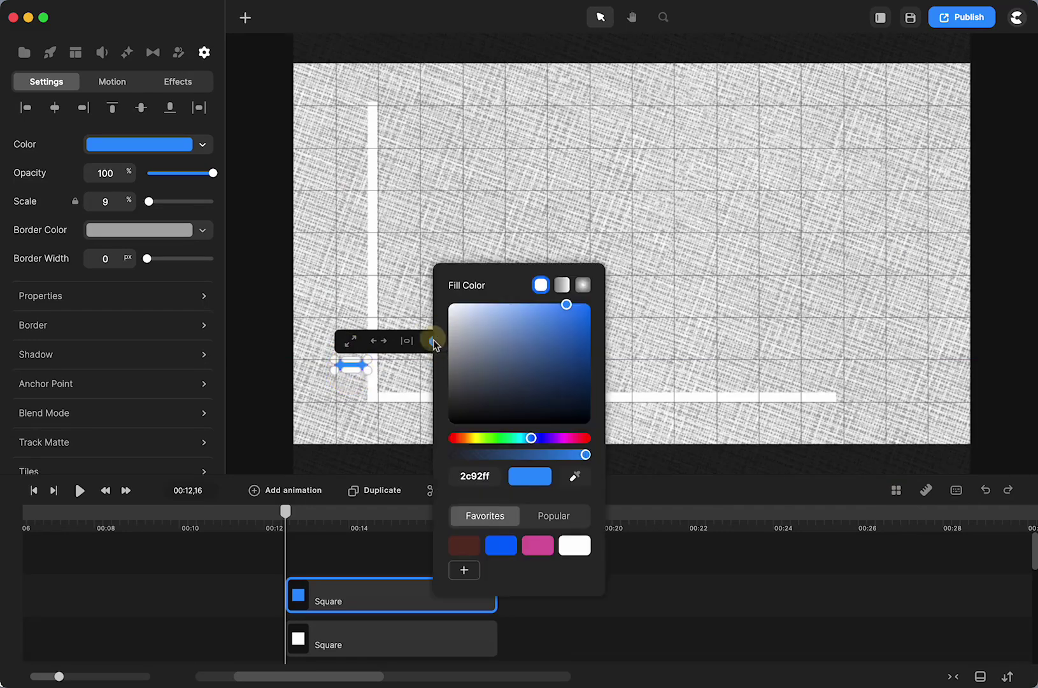
click(575, 546)
click(629, 662)
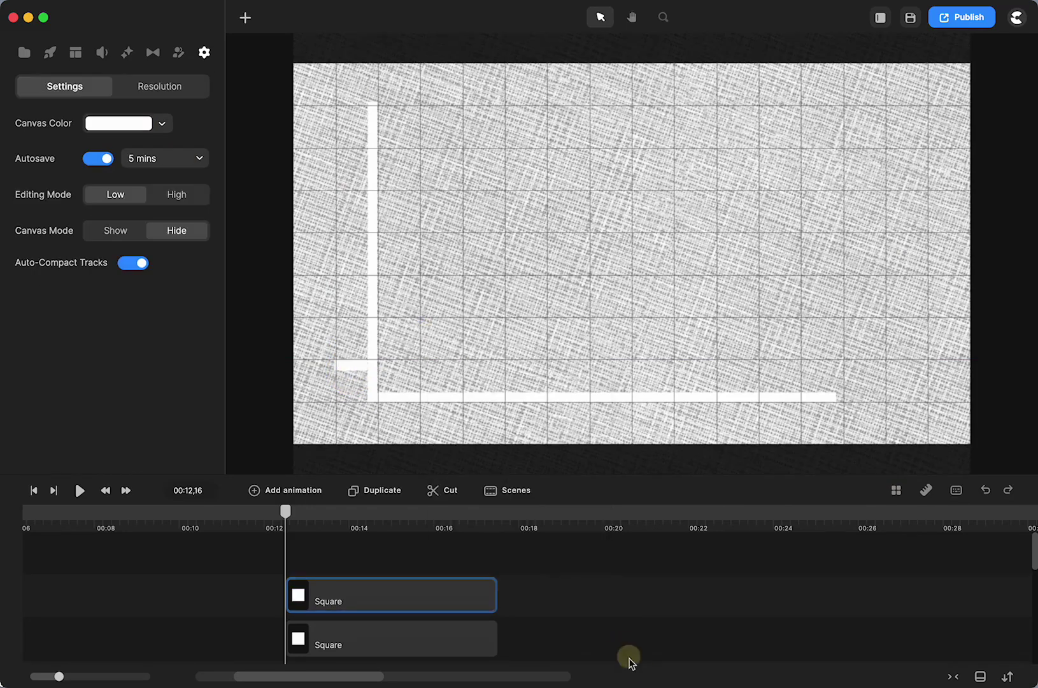
click(350, 373)
key(super+s)
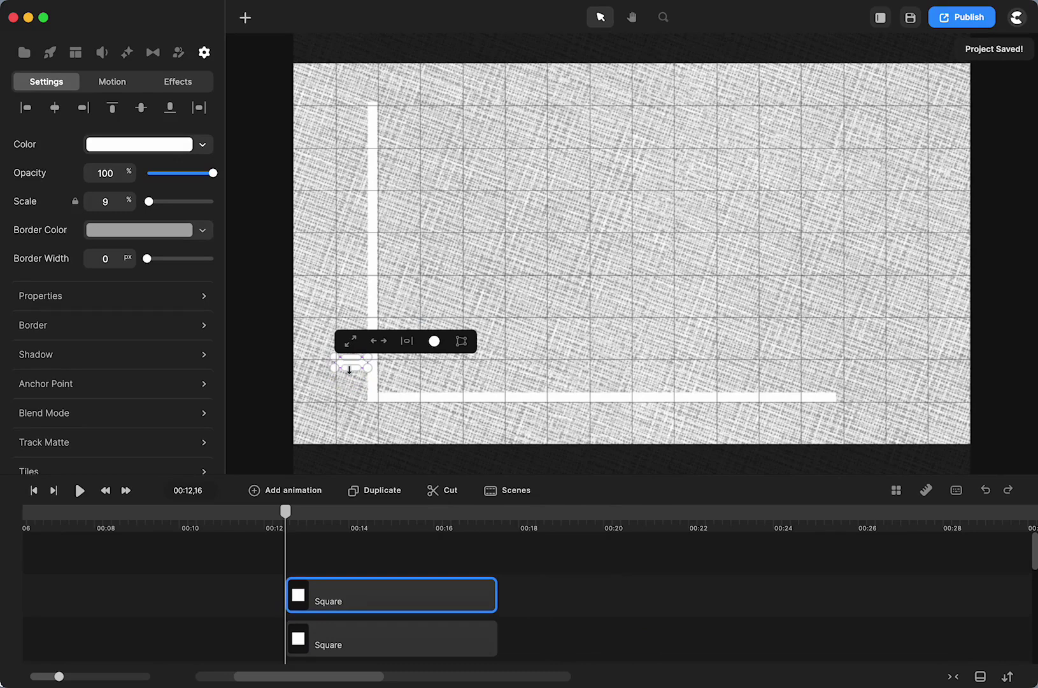
Set the grid size to 65 px and nudge the white tick mark into place.
click(643, 248)
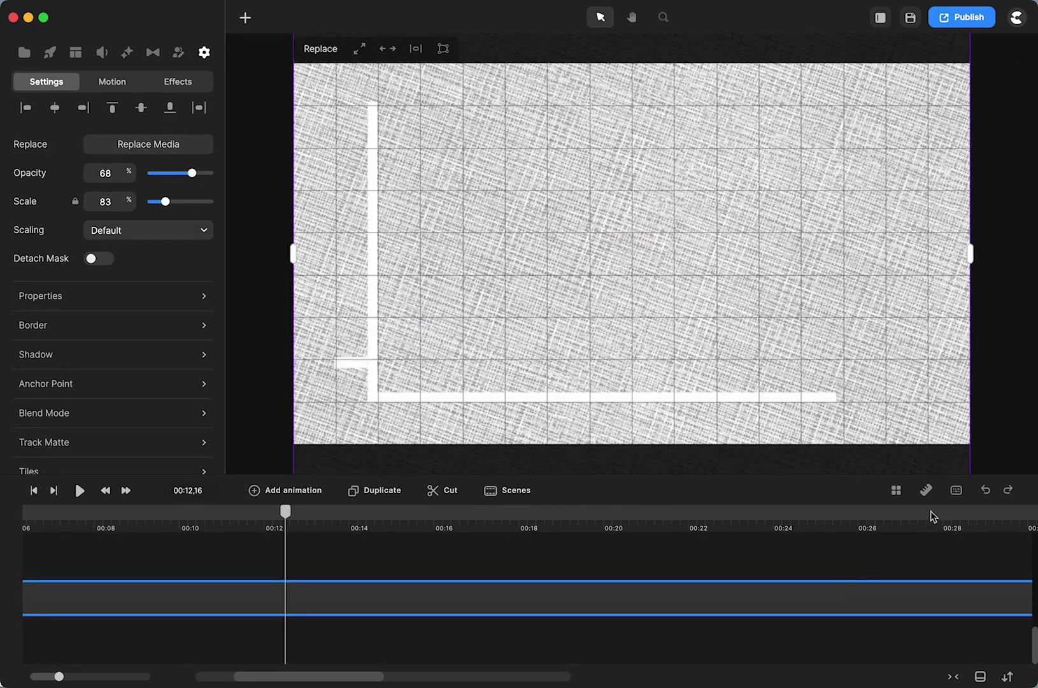
click(896, 491)
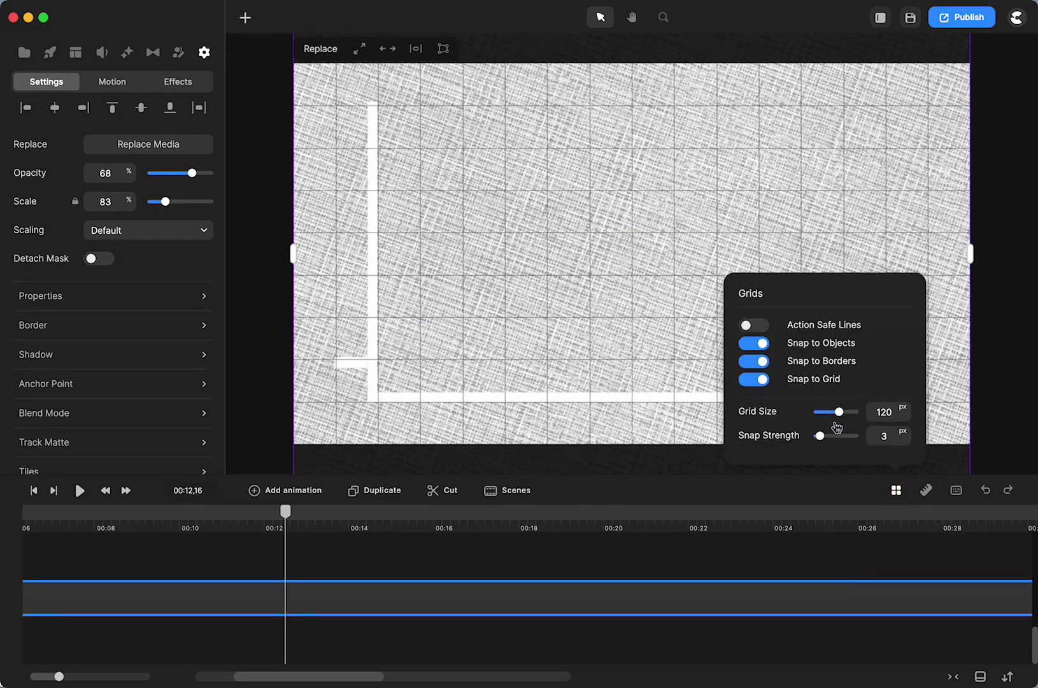
drag(840, 414, 830, 421)
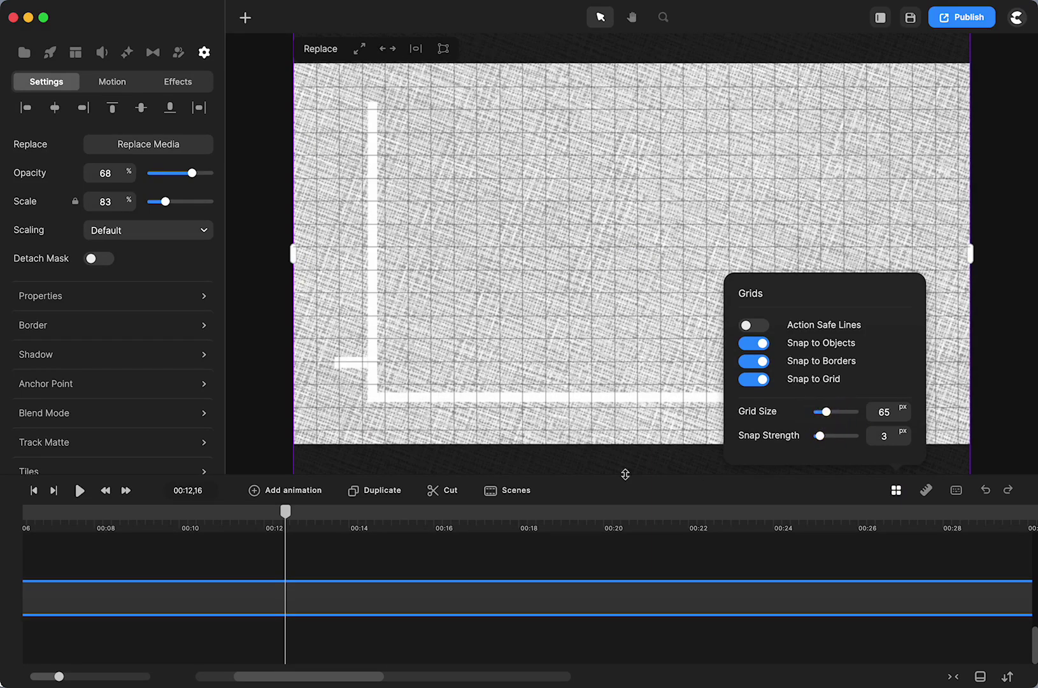
click(348, 365)
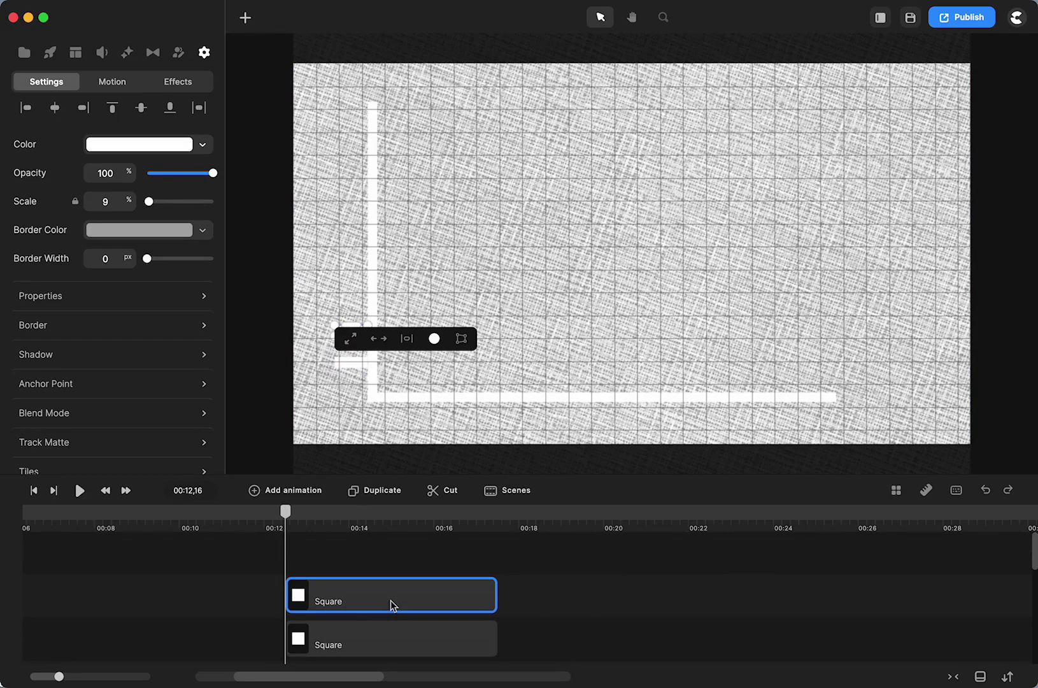
click(725, 606)
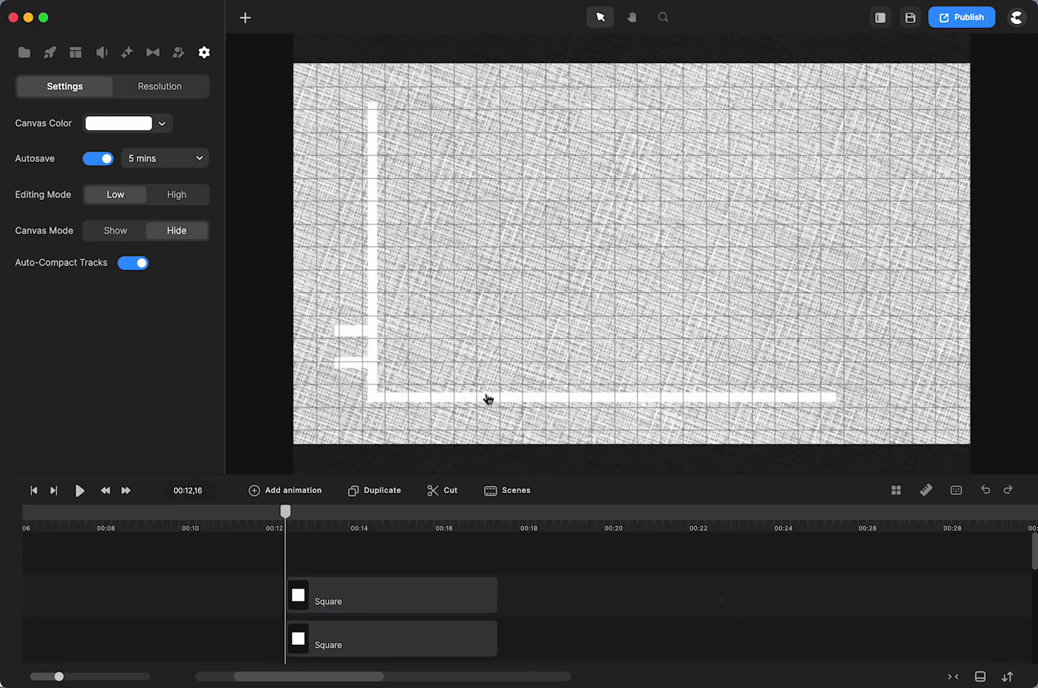
click(348, 332)
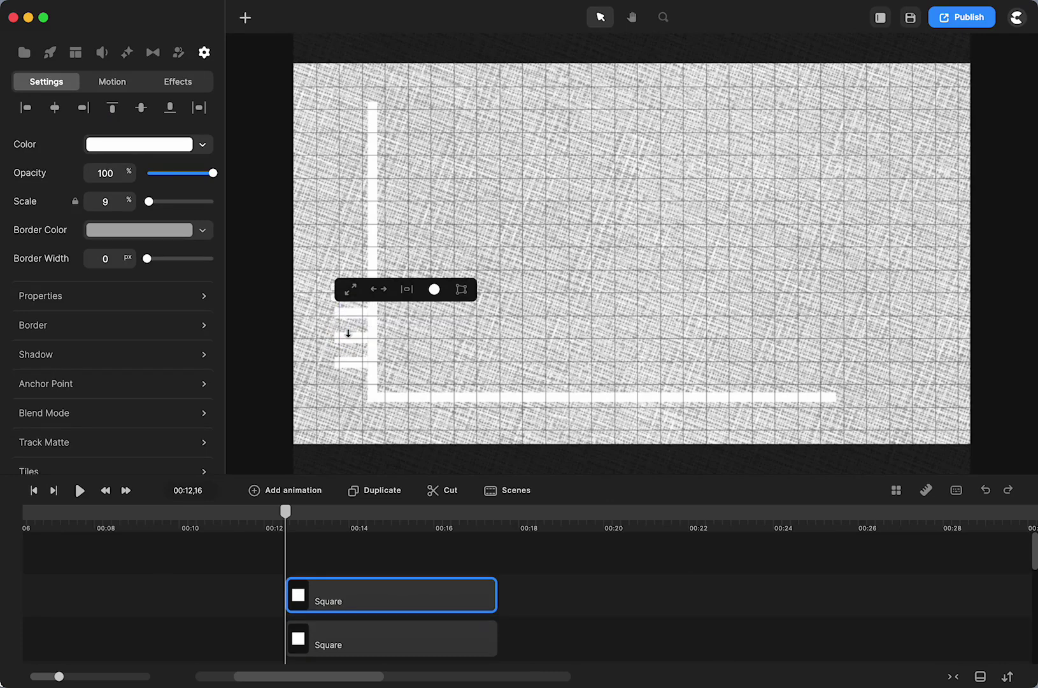
click(587, 283)
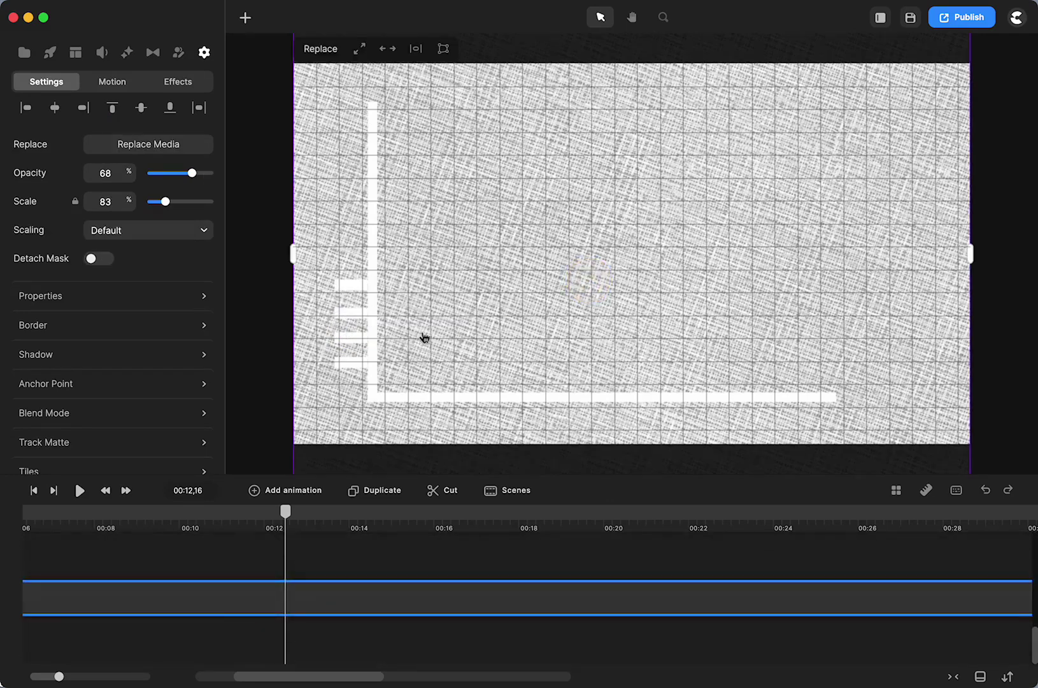
click(356, 288)
key(Down)
key(Down)
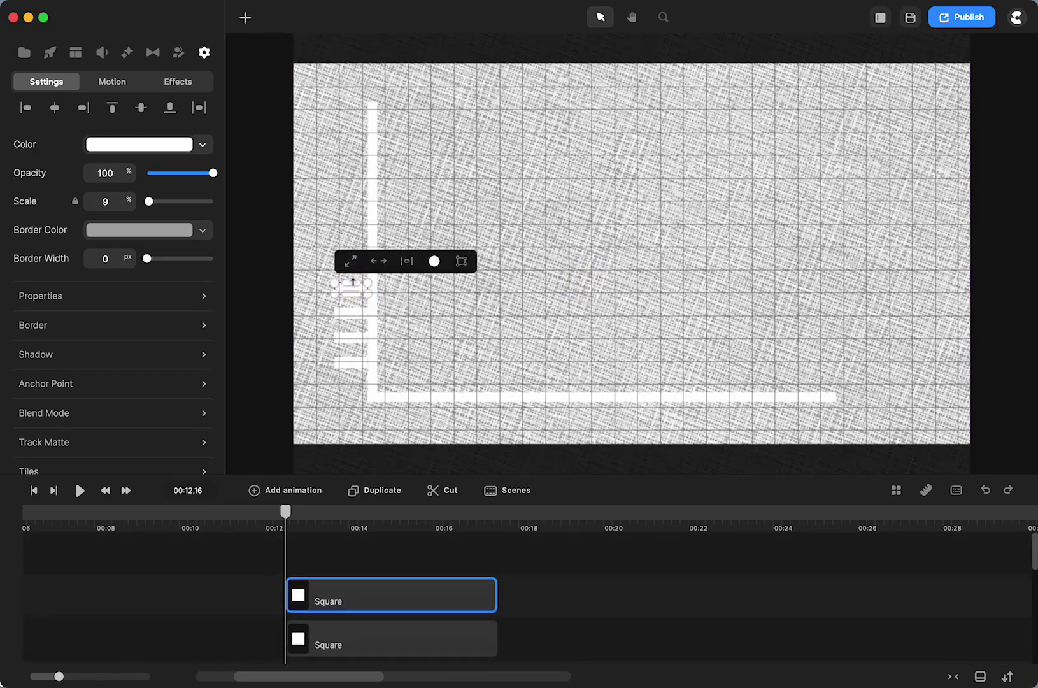
click(588, 600)
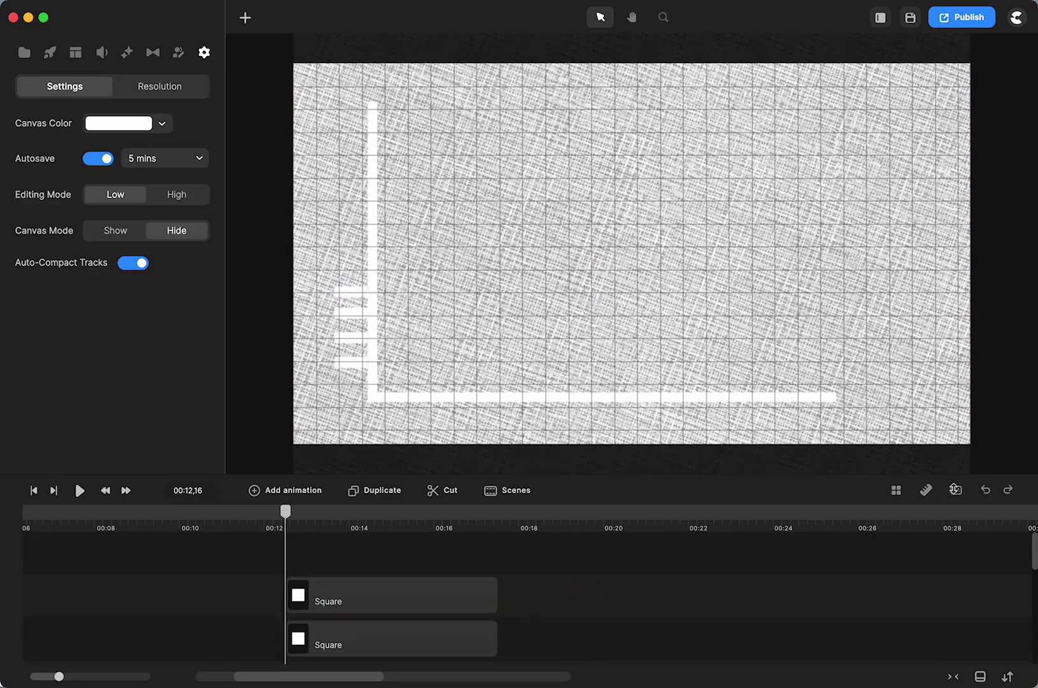
Turn off Snap to Grid and check the tick marks by selecting them.
click(894, 490)
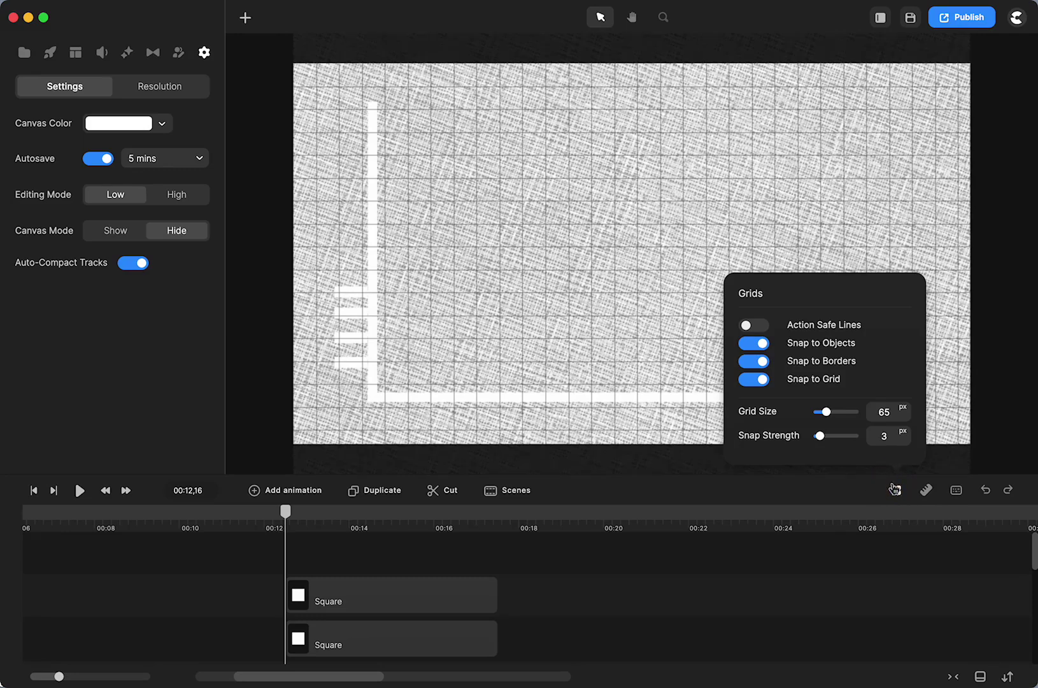
click(759, 380)
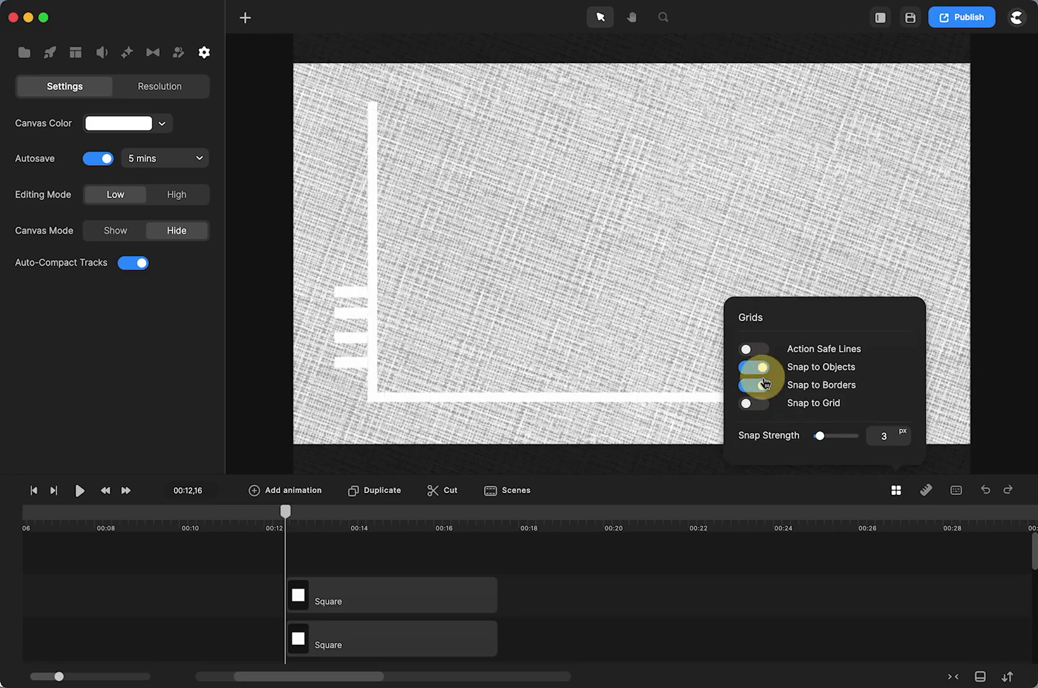
click(719, 611)
click(351, 361)
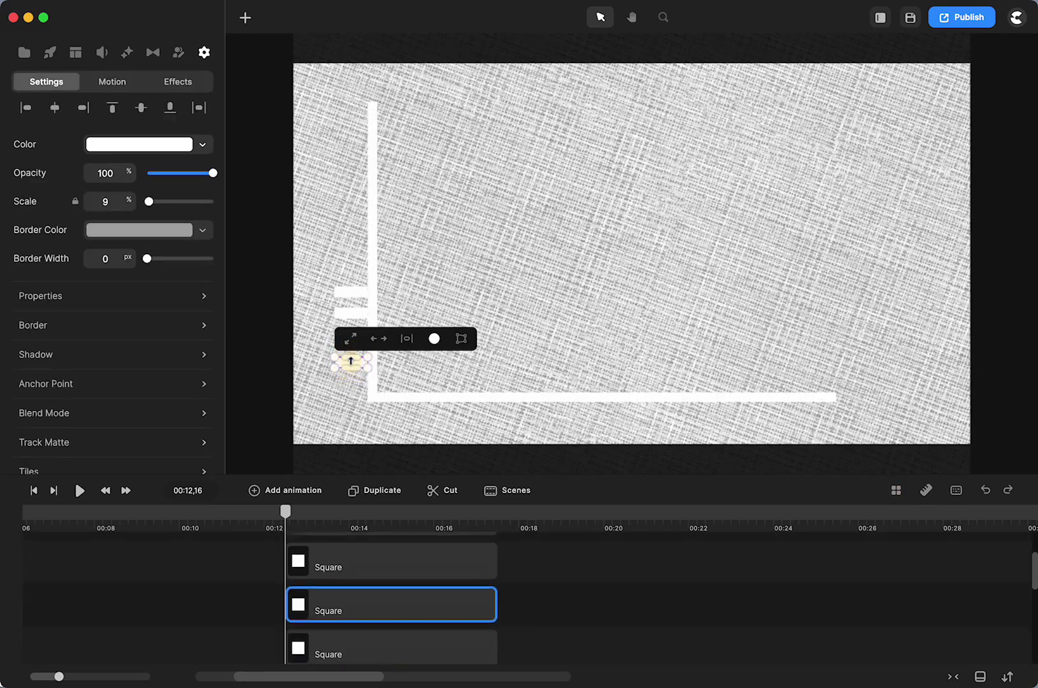
click(350, 361)
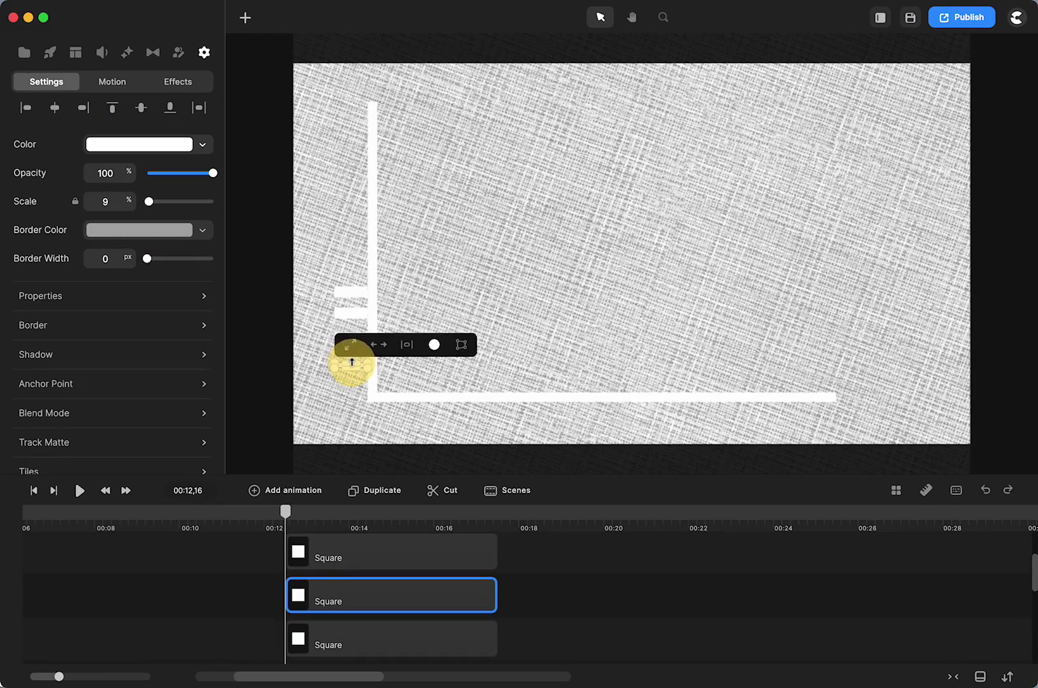
click(629, 596)
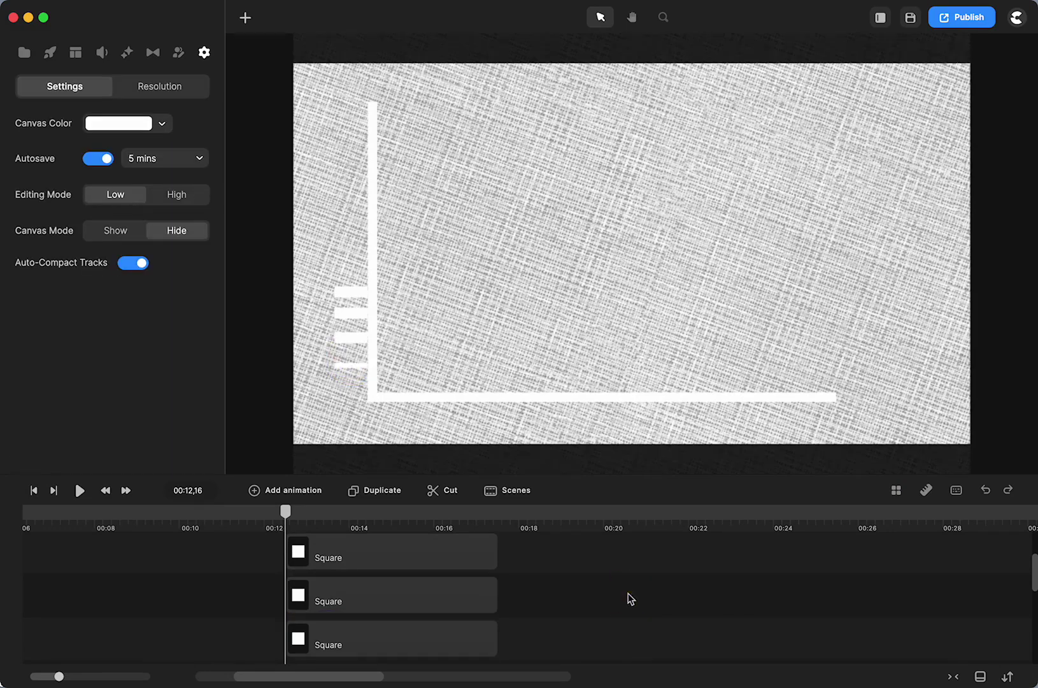
click(347, 294)
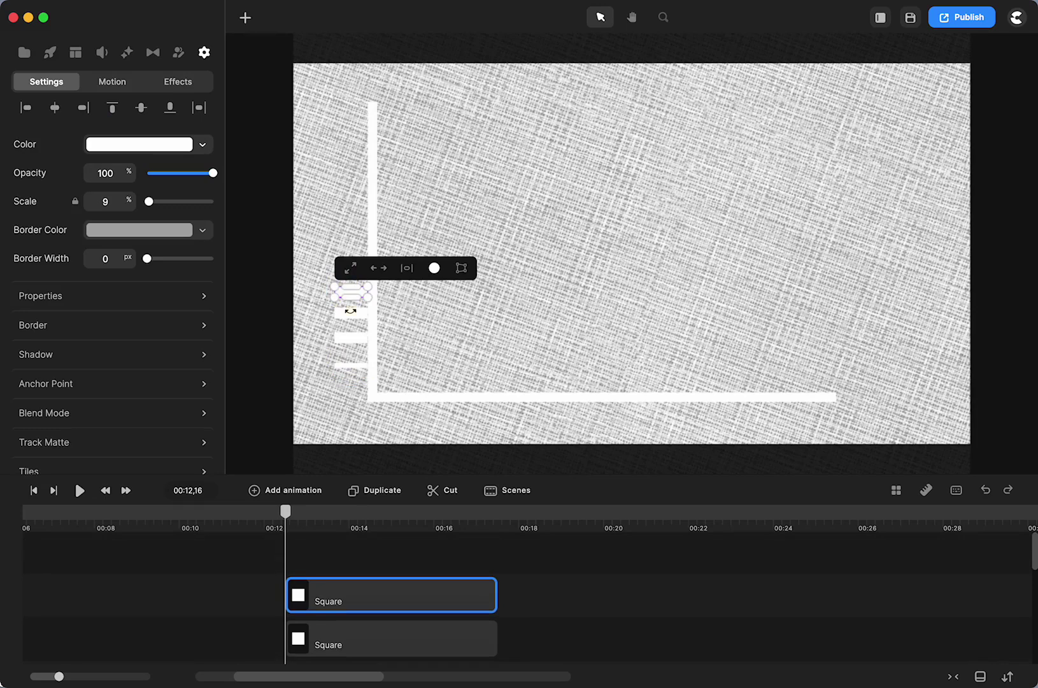
shift+click(350, 316)
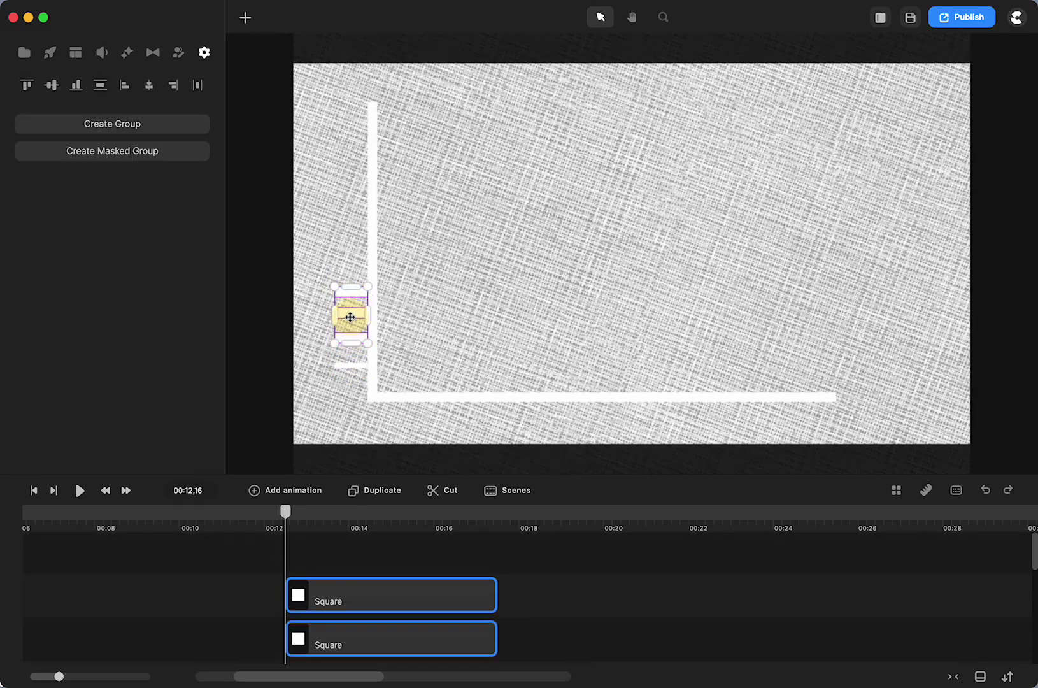
key(Escape)
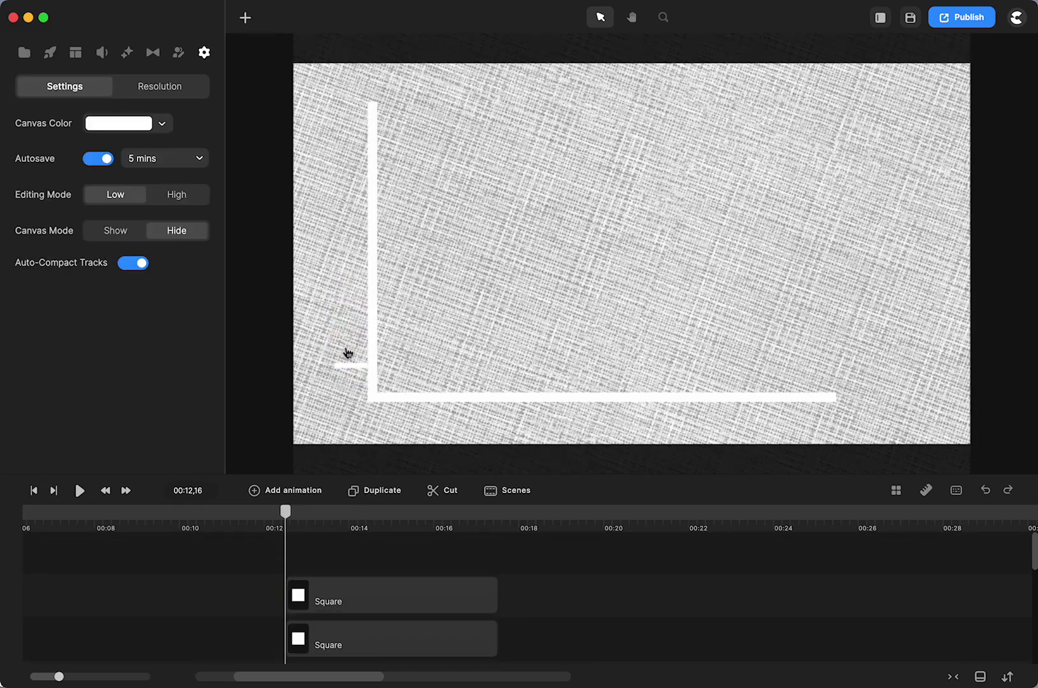
Delete the extra Fabric Texture 04 layer and reselect the remaining fabric background.
click(351, 366)
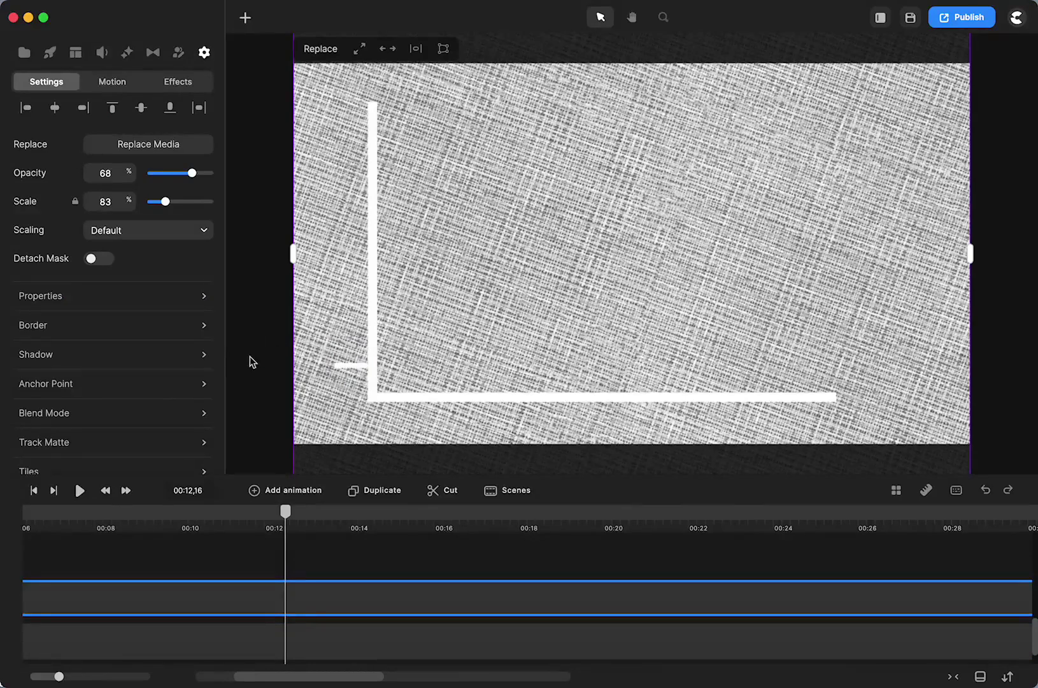
click(249, 361)
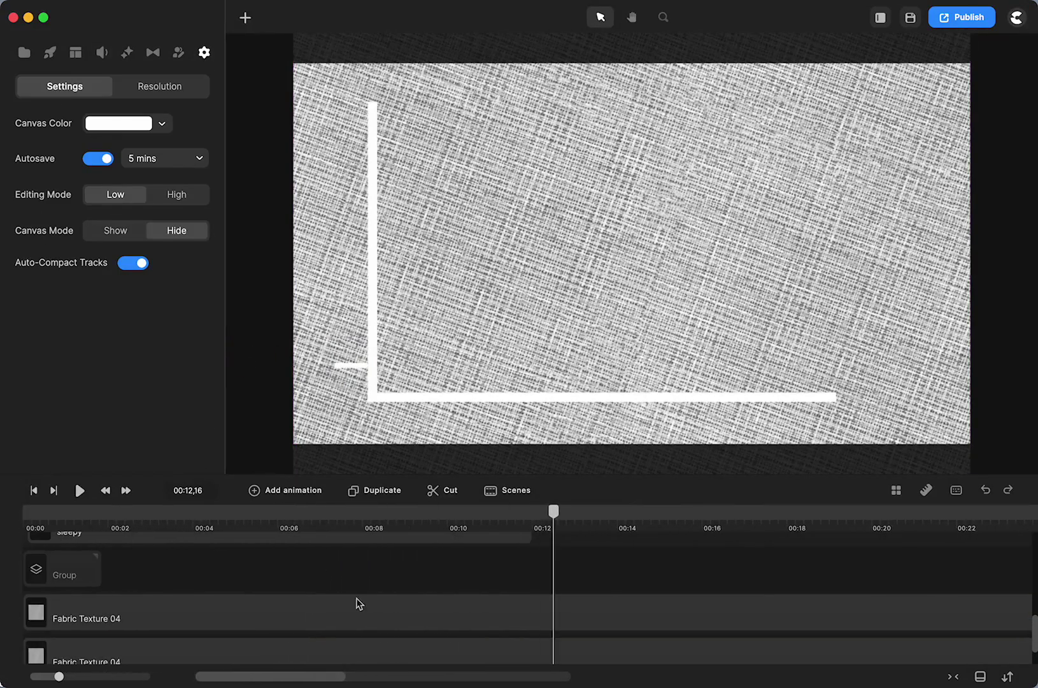
click(382, 623)
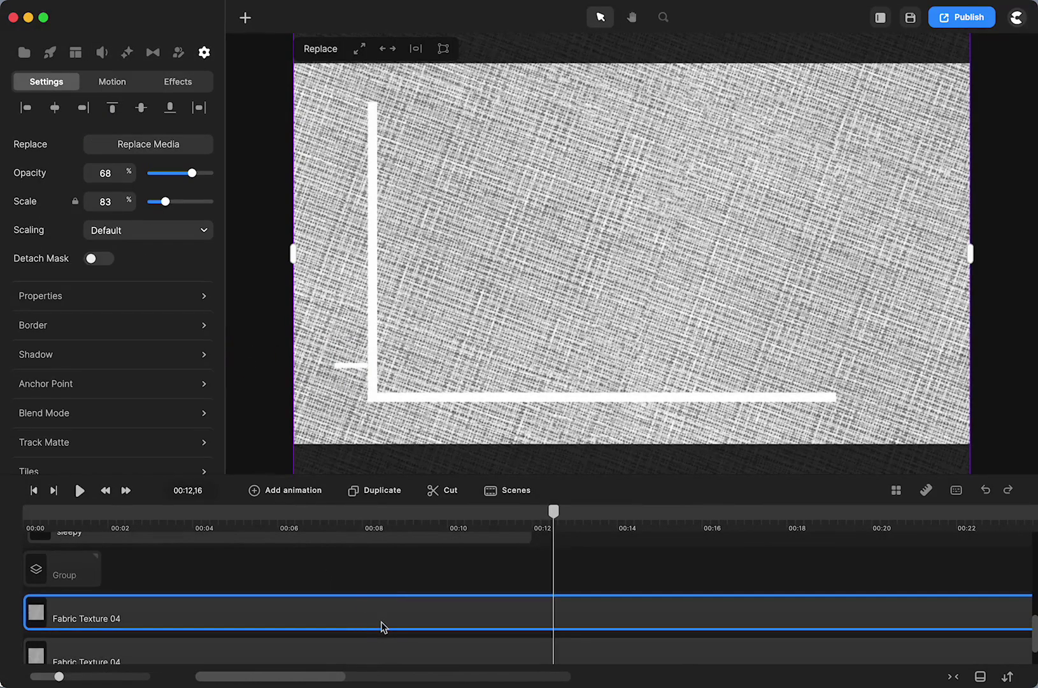
key(Delete)
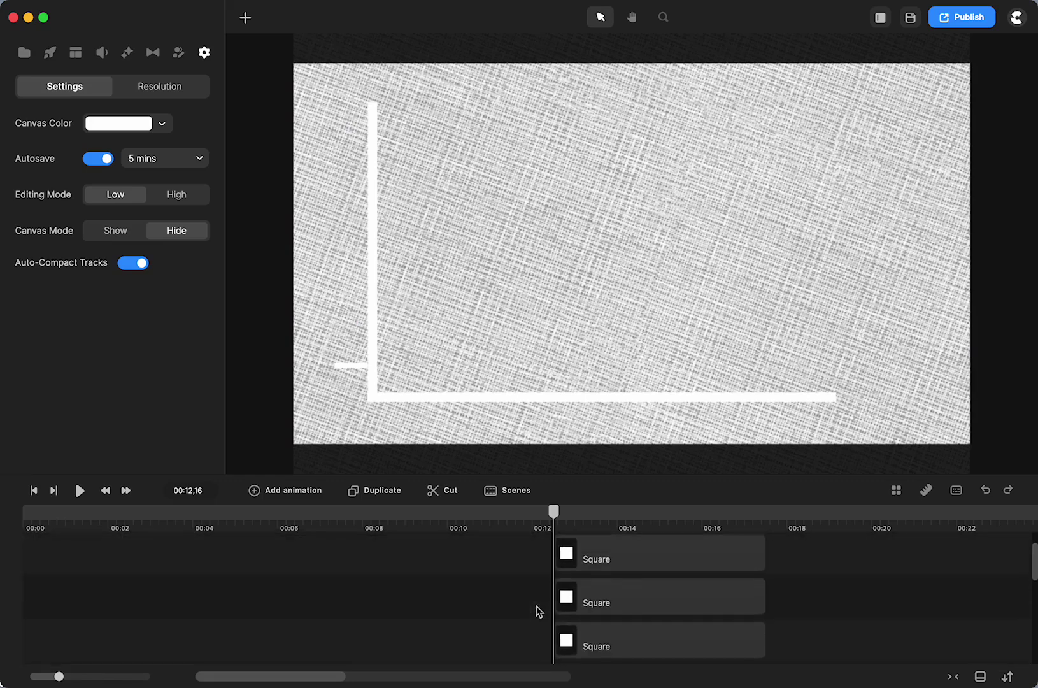
click(604, 601)
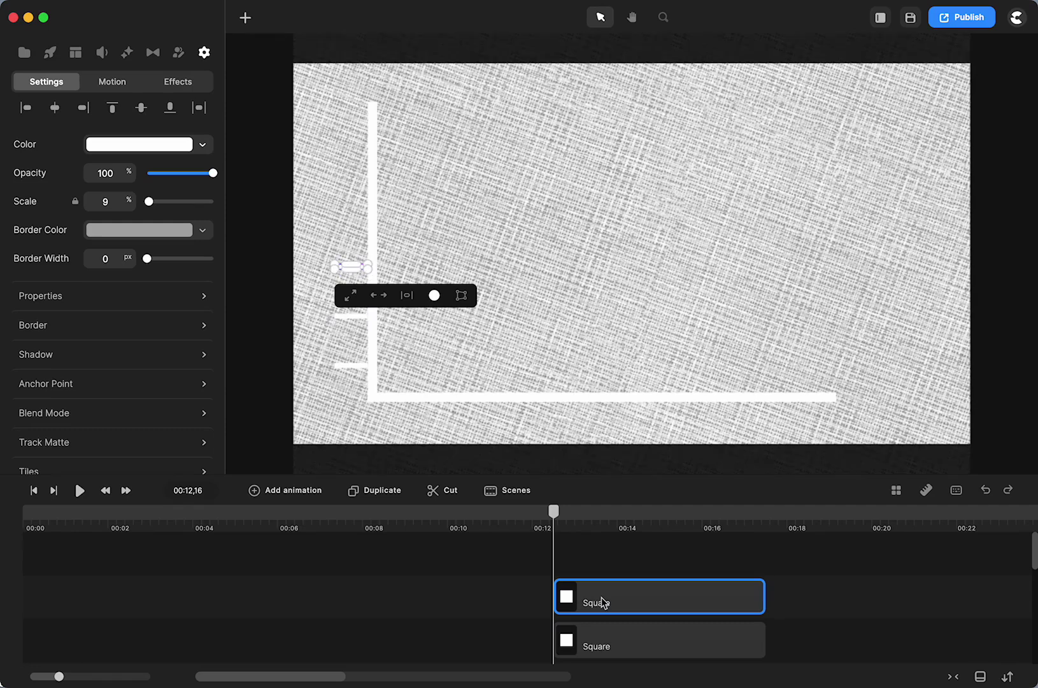
click(442, 275)
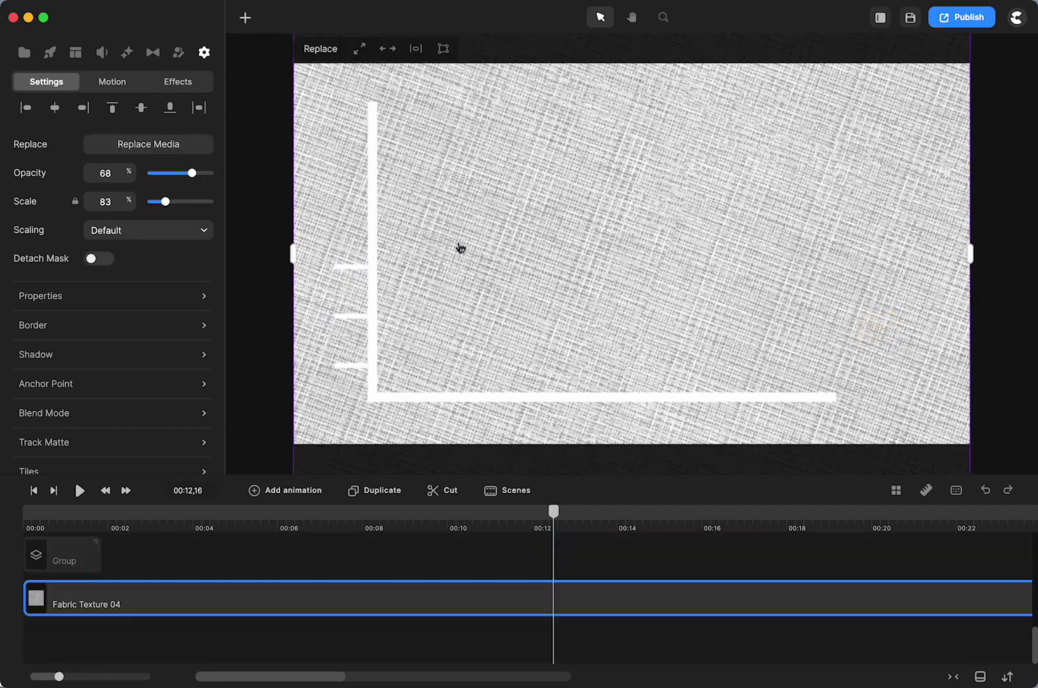
Enlarge the timeline, marquee-select the five Square clips, and group them with Cmd+G.
scroll(598, 602, up, 8)
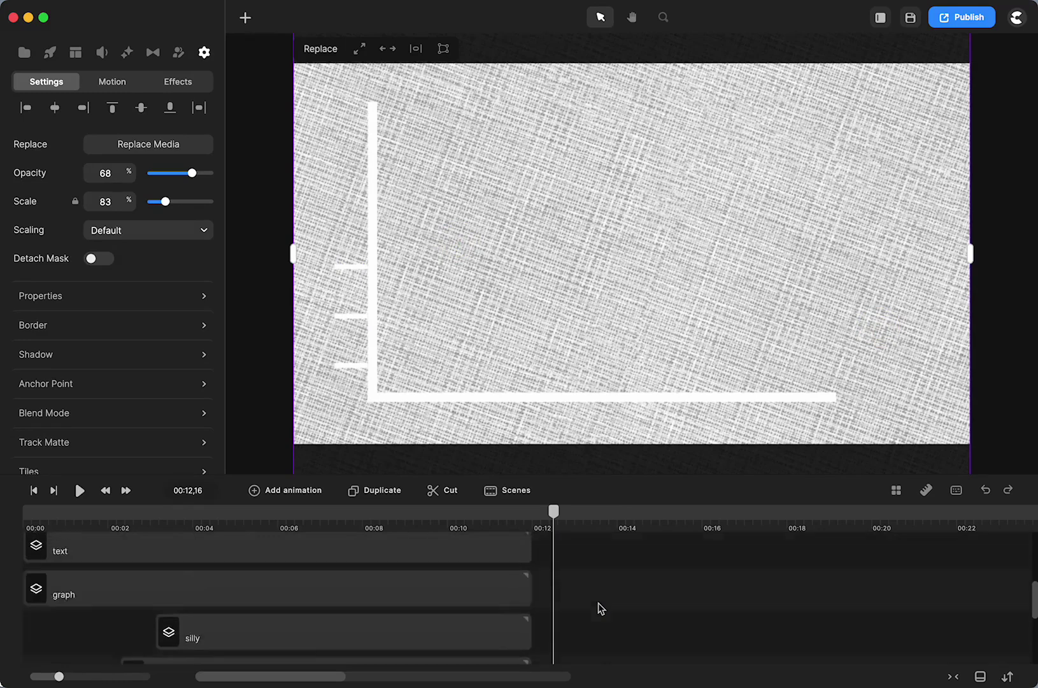
right_click(630, 607)
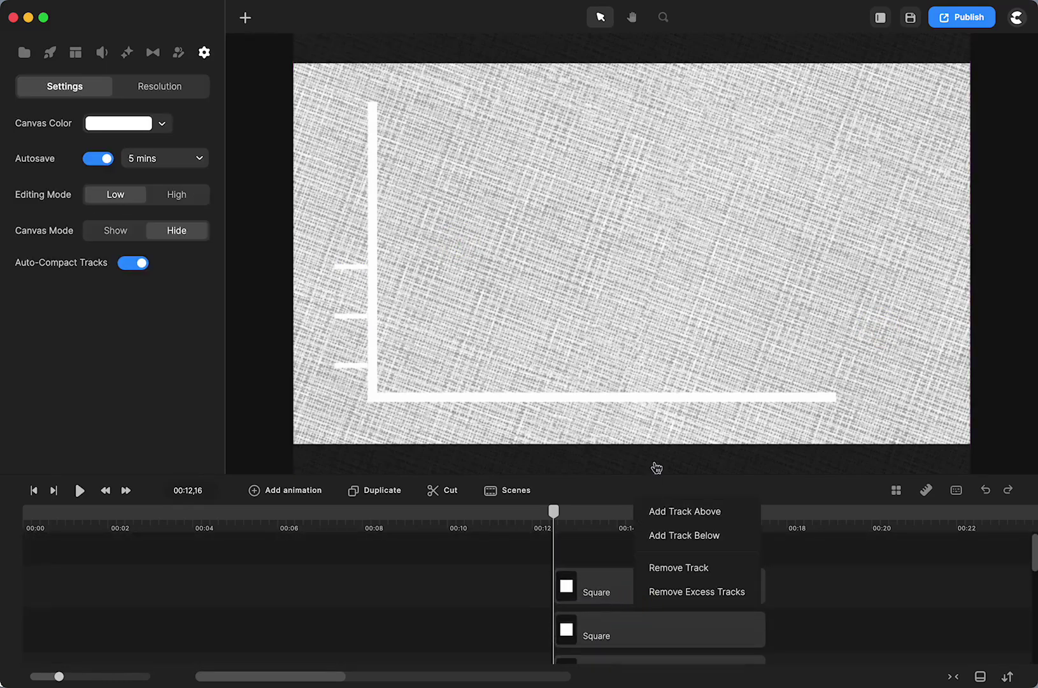
click(414, 581)
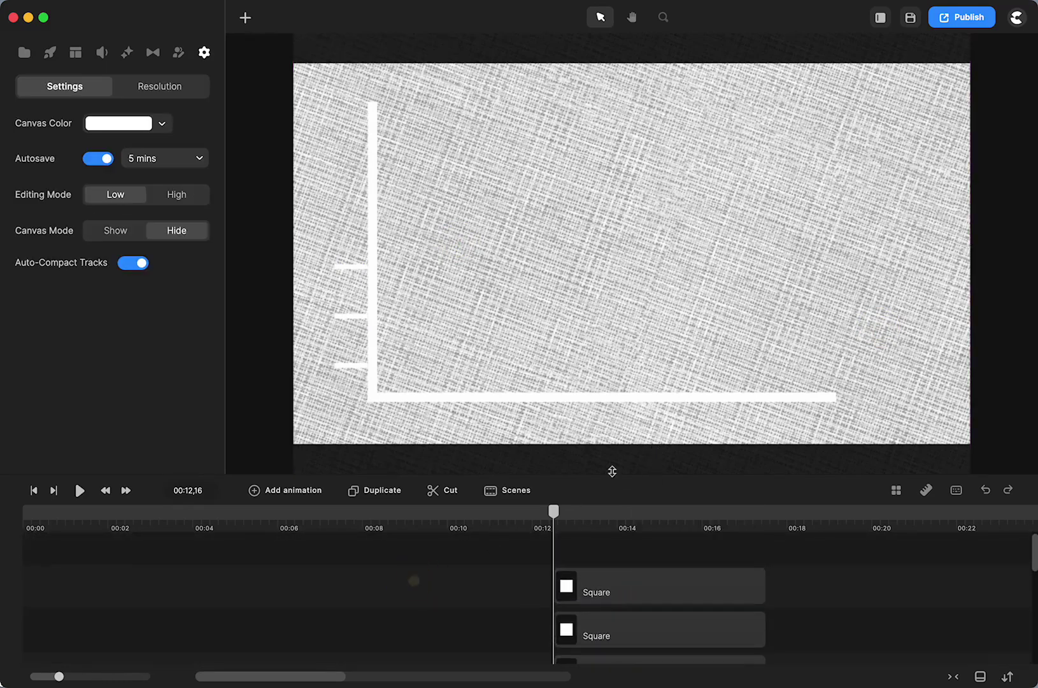
drag(628, 477, 600, 203)
scroll(645, 520, right, 3)
drag(631, 531, 1036, 329)
drag(737, 567, 669, 299)
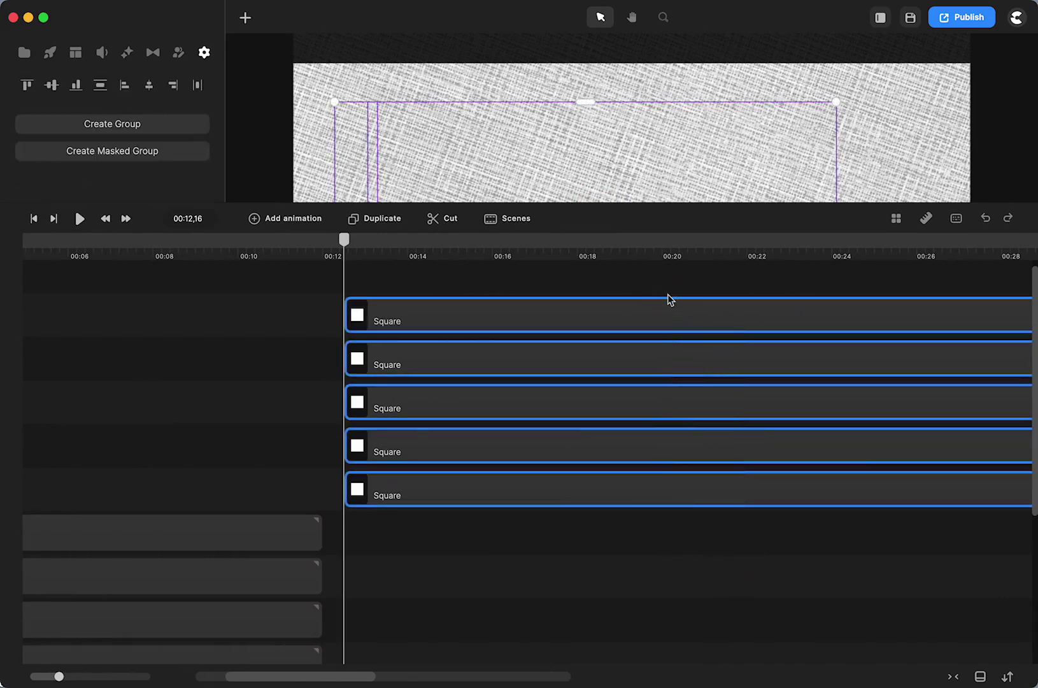
key(super+g)
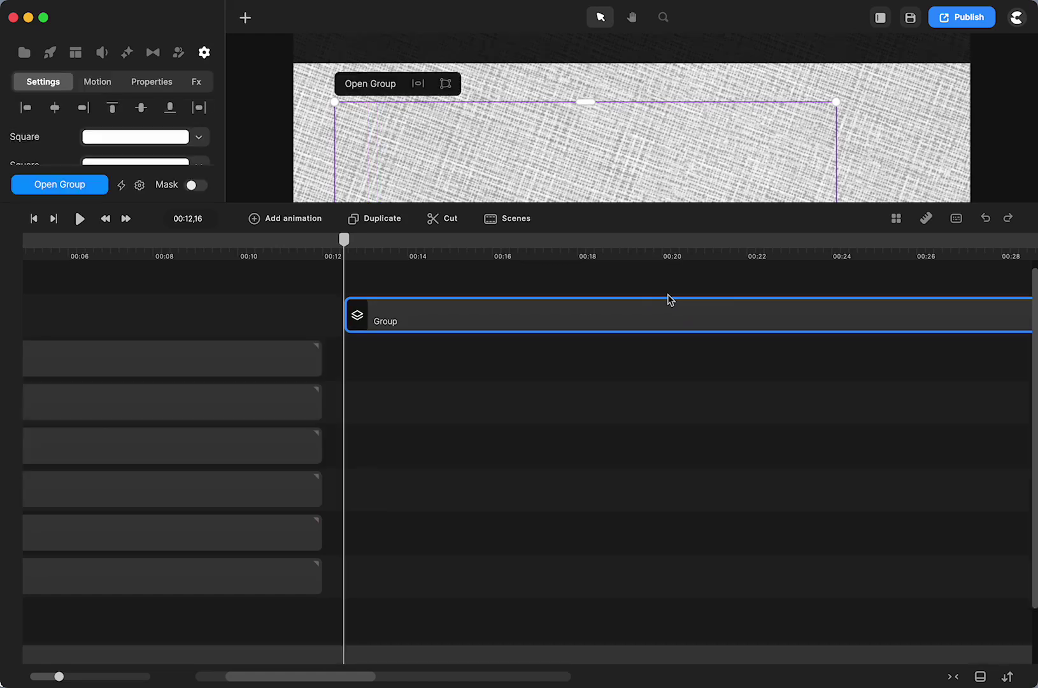
Lock the new Group, restore the canvas size, and scrub ahead to preview the axes.
right_click(611, 319)
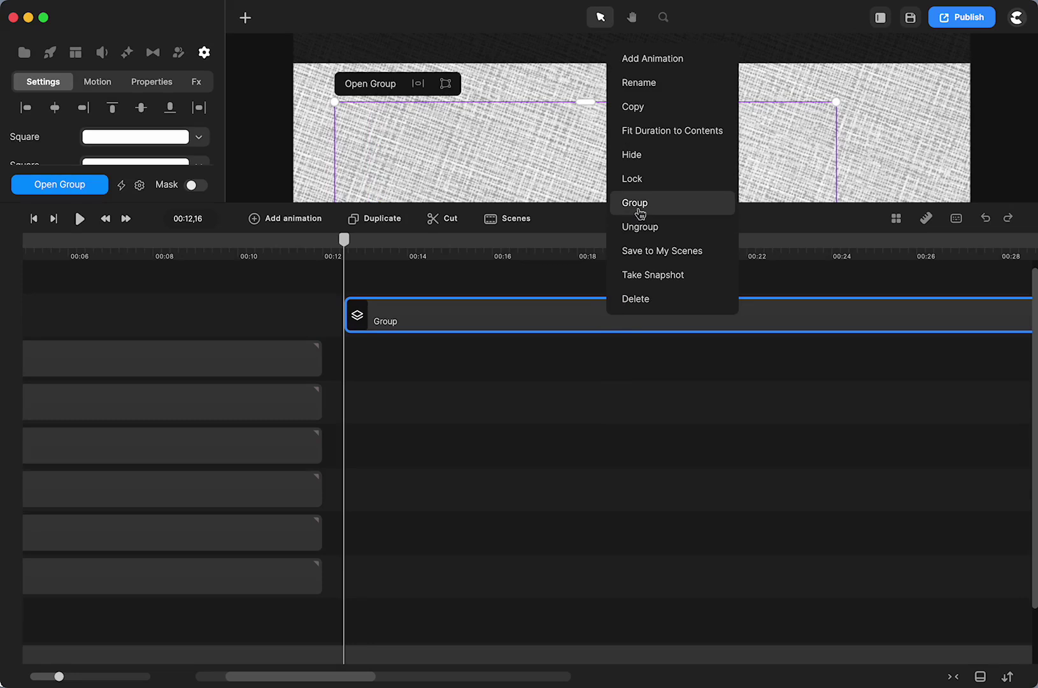
right_click(536, 318)
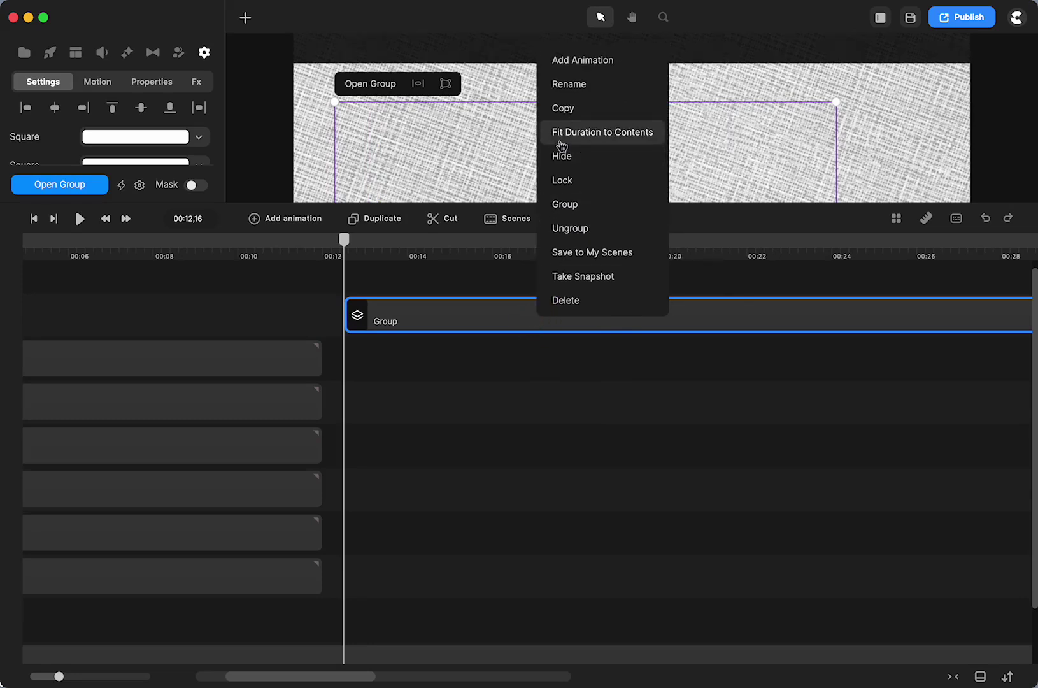
click(566, 179)
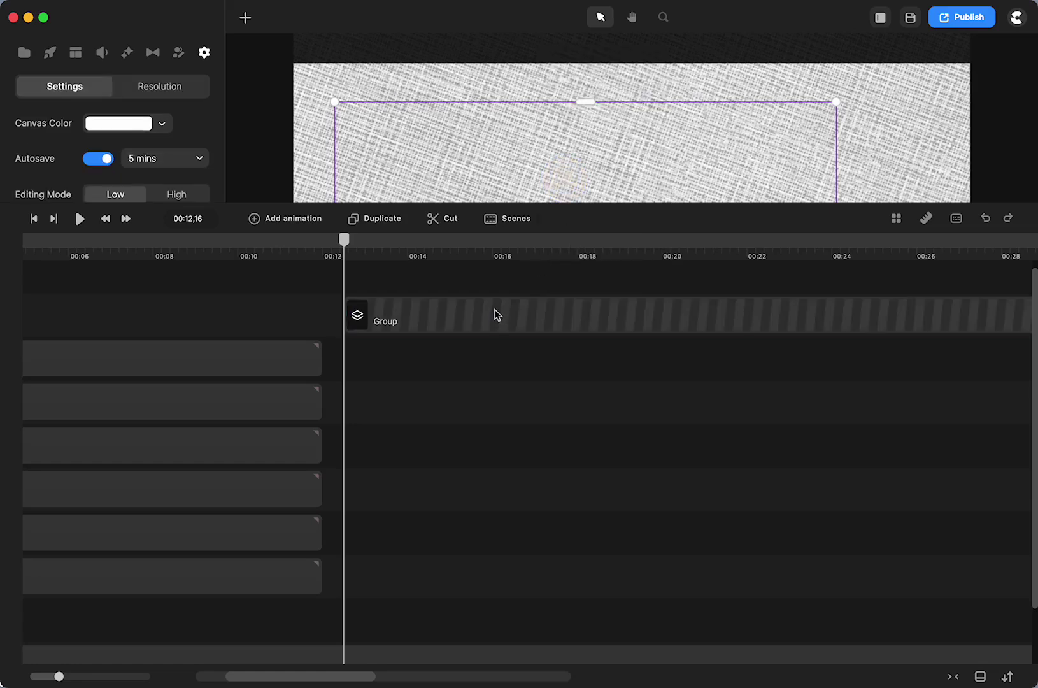
drag(561, 204, 524, 480)
scroll(471, 602, up, 3)
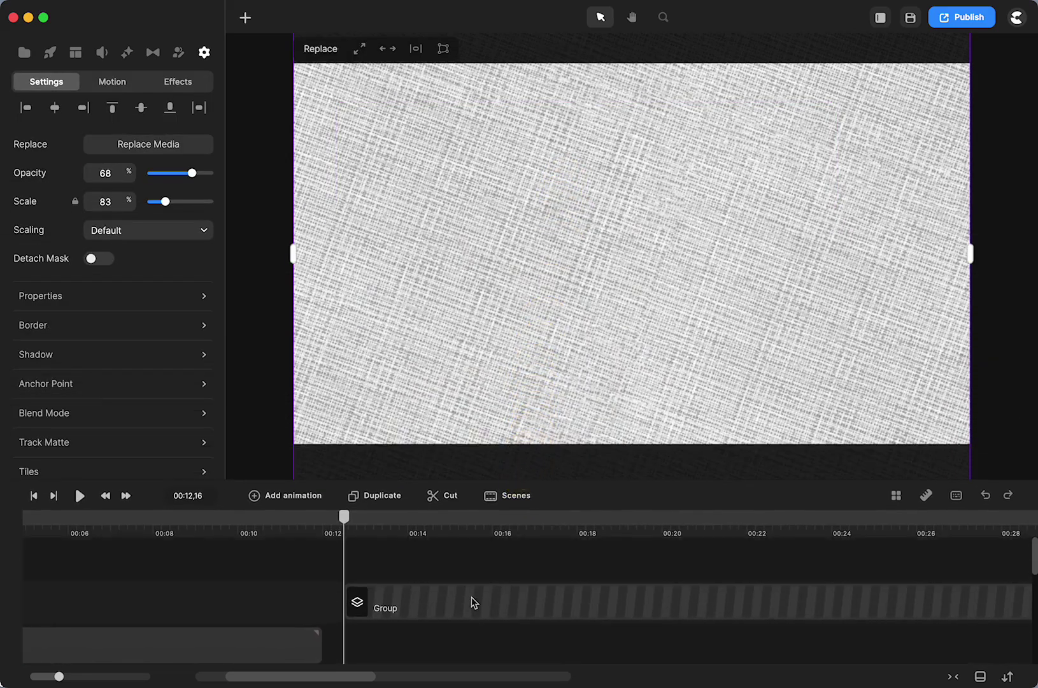
drag(342, 519, 448, 521)
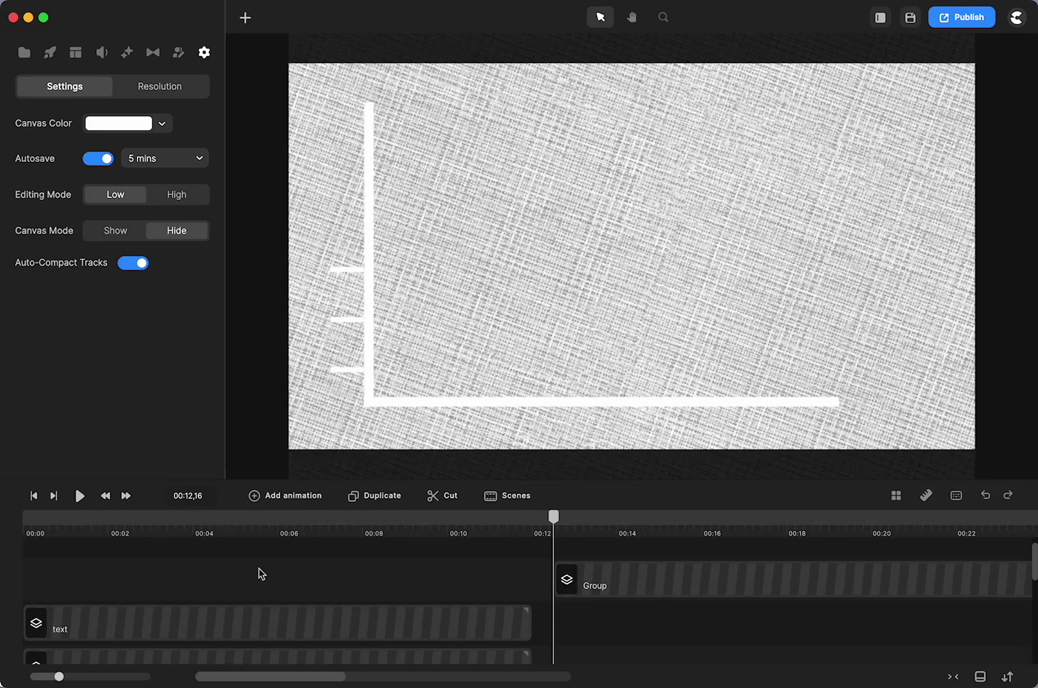
Drag a Progress Bar from the Components library onto the canvas and scrub to watch it fill.
click(128, 56)
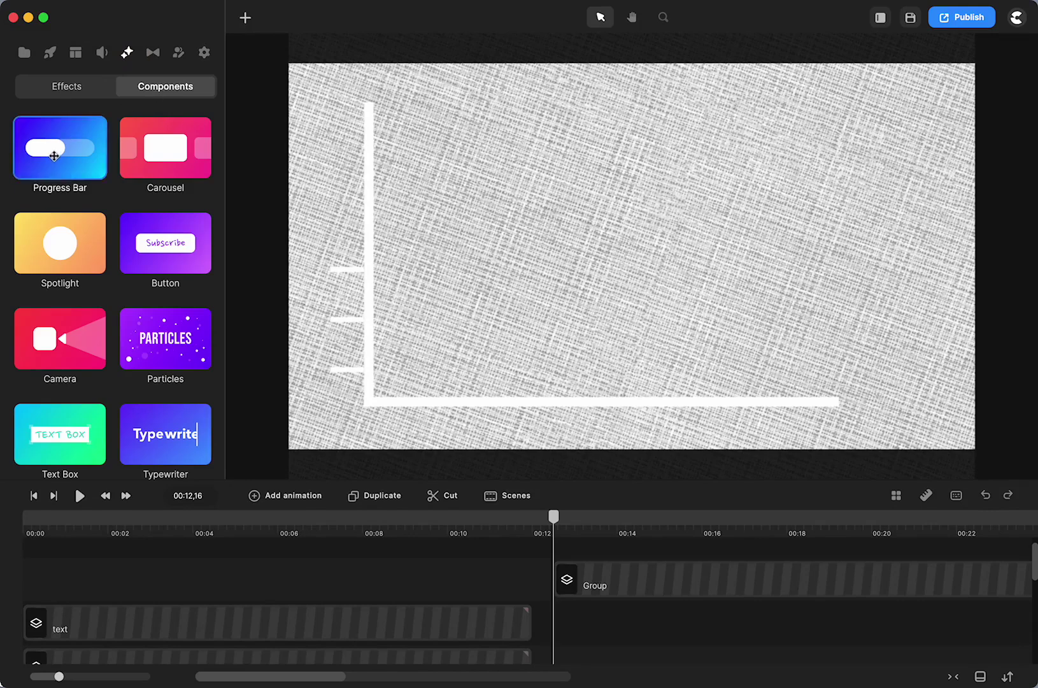
drag(50, 151, 436, 324)
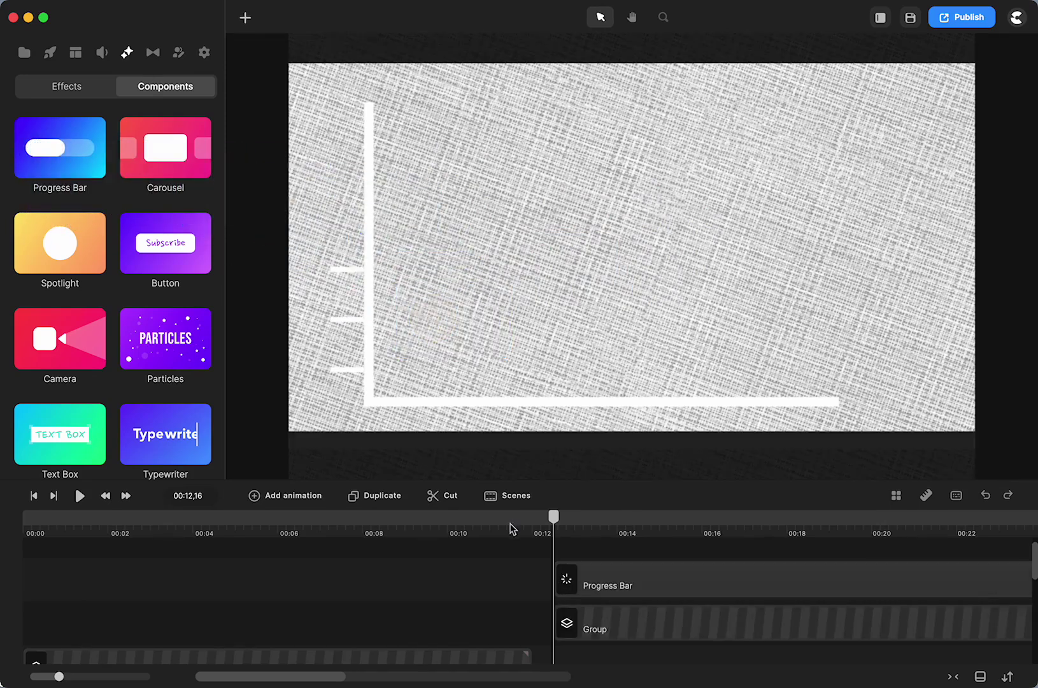
click(597, 578)
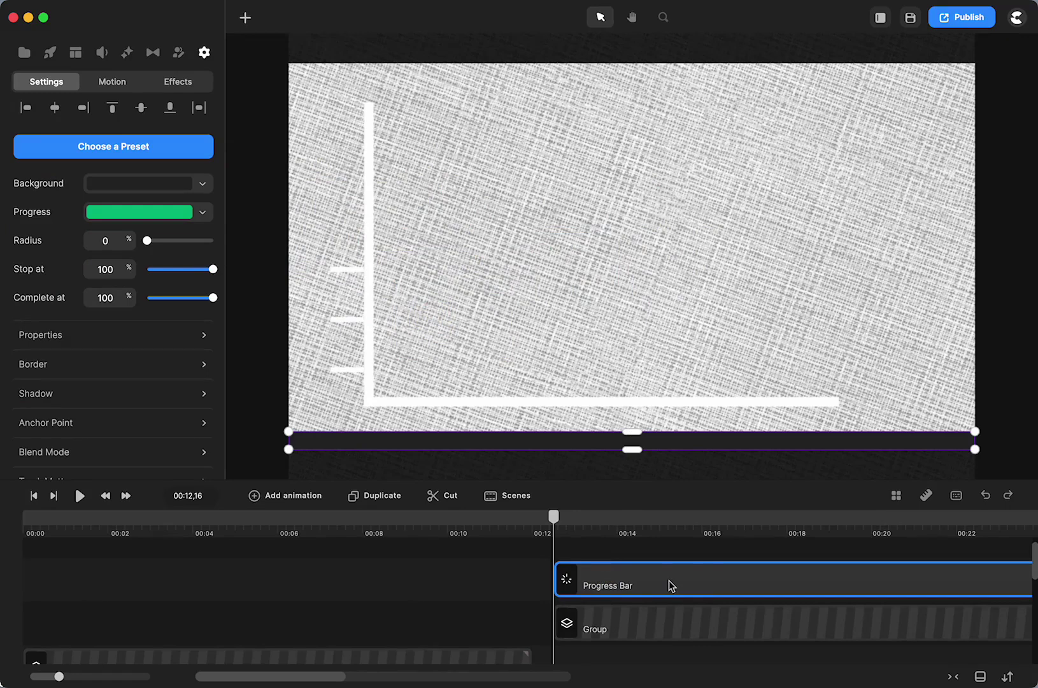
drag(553, 516, 634, 563)
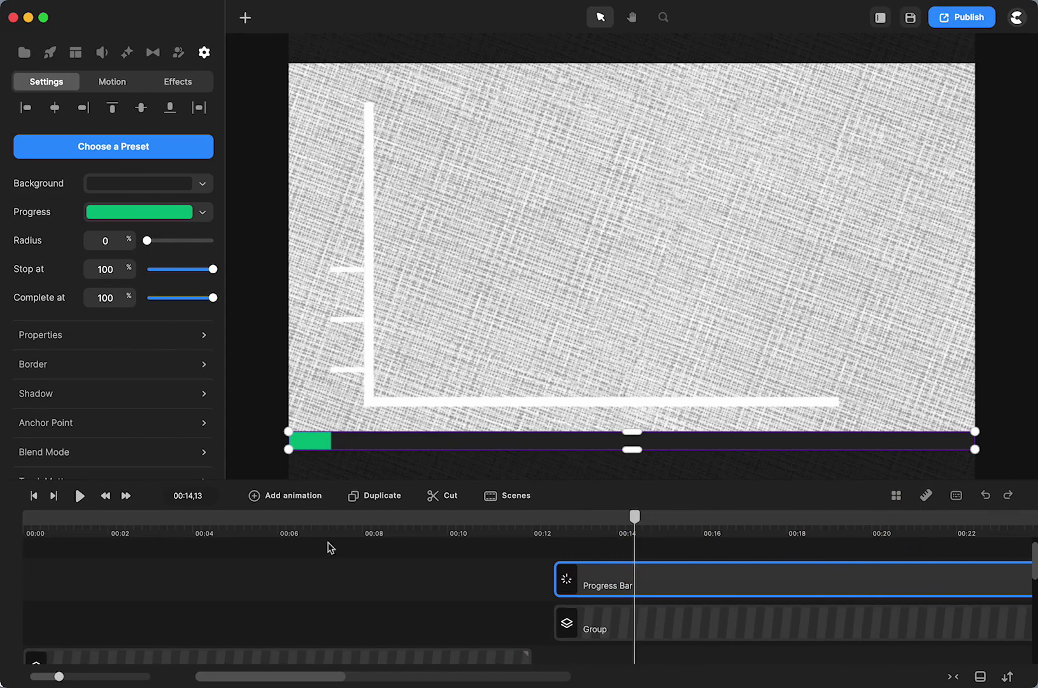
Shorten the Progress Bar clip to end near 00:29 and move its track below the Group.
scroll(492, 610, right, 10)
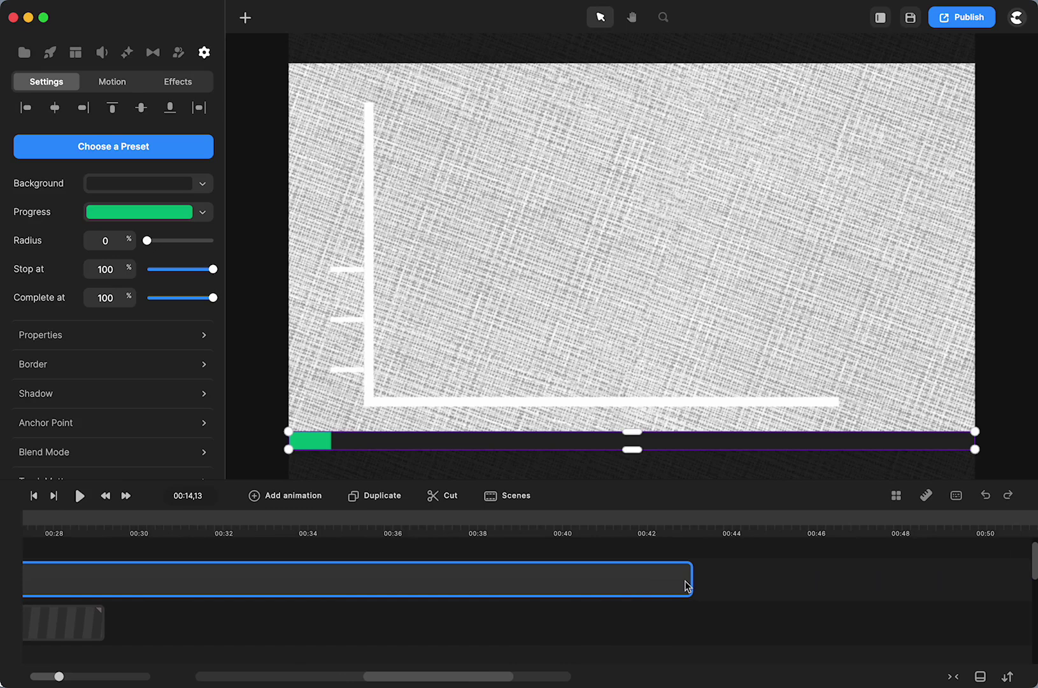
drag(691, 578, 103, 575)
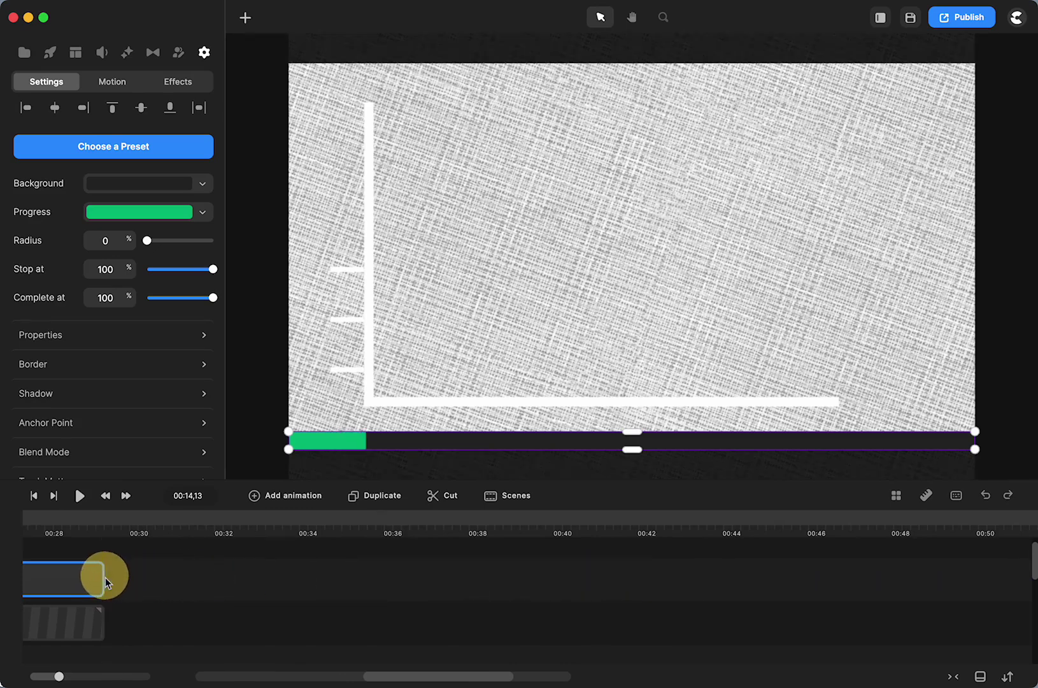
scroll(231, 616, left, 5)
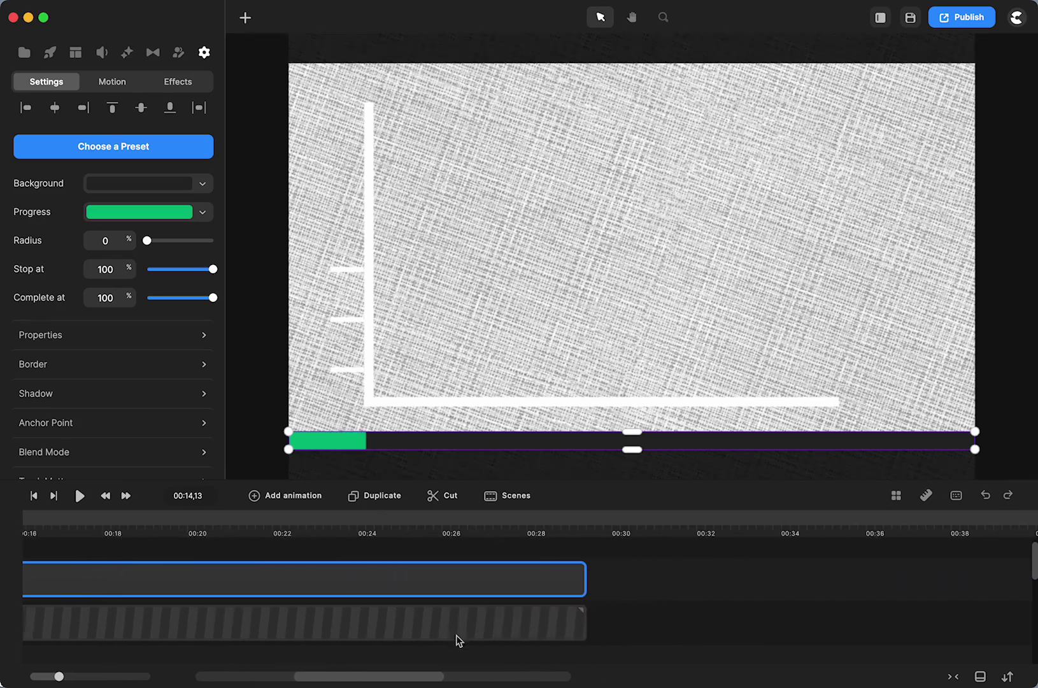
scroll(330, 637, left, 5)
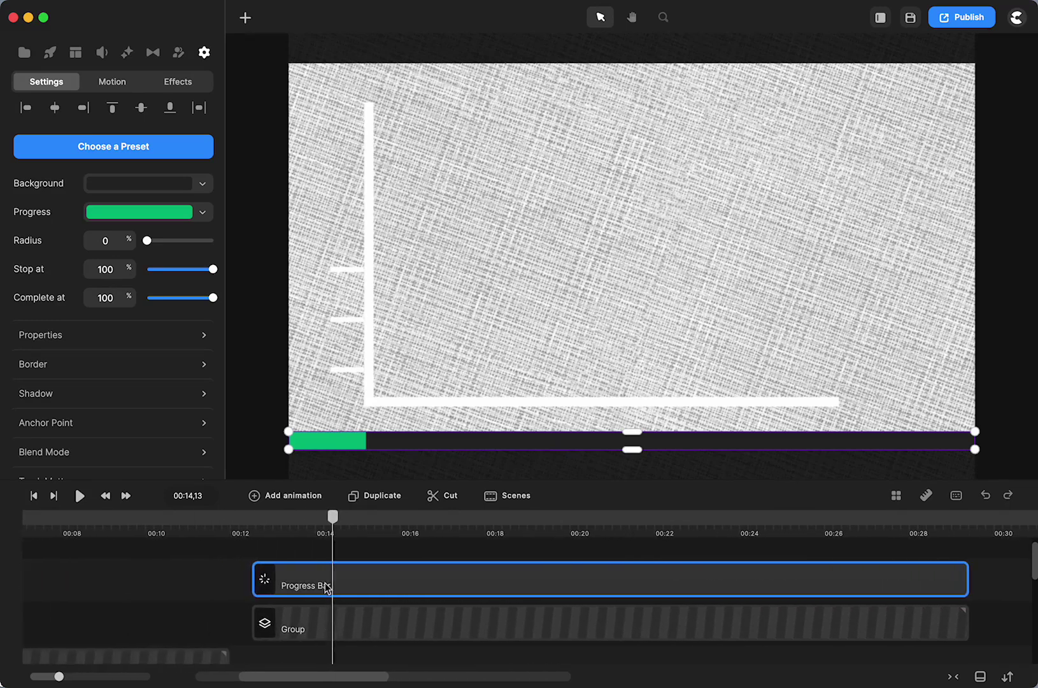
drag(331, 588, 346, 619)
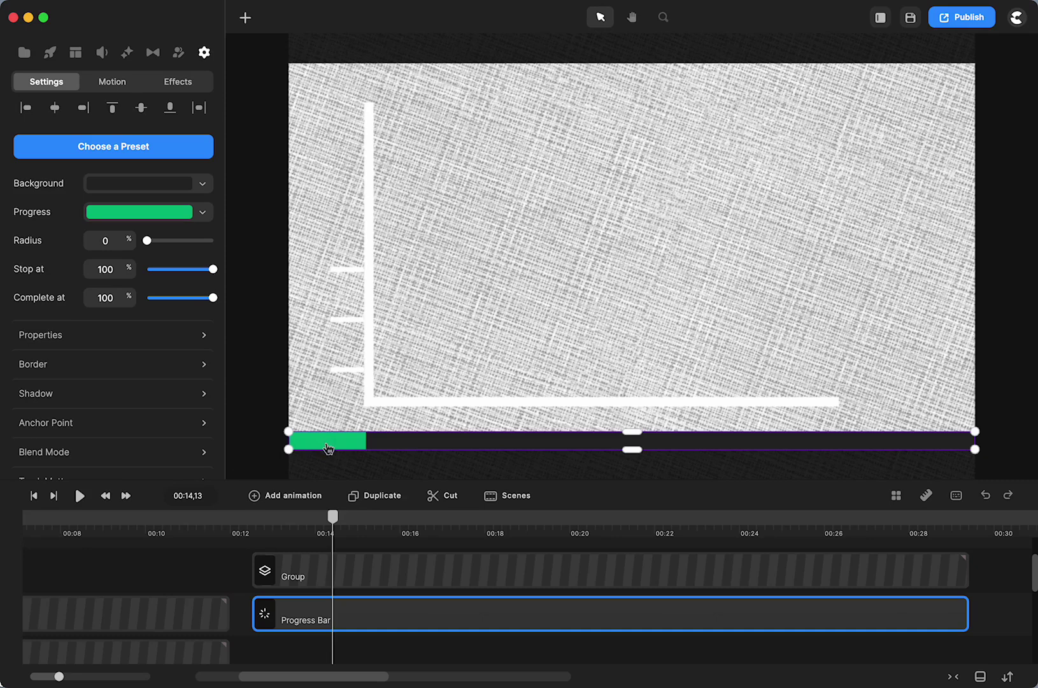
Thicken, shorten, and rotate the progress bar upright so it stands on the horizontal axis.
drag(330, 444, 353, 321)
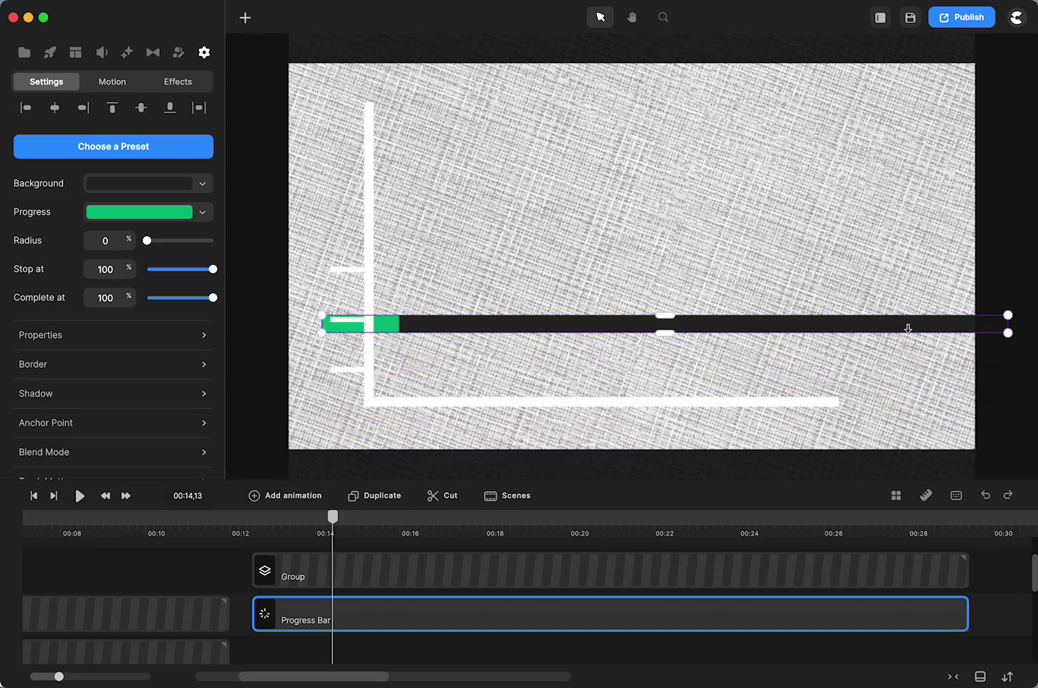
click(1008, 332)
drag(664, 328, 665, 356)
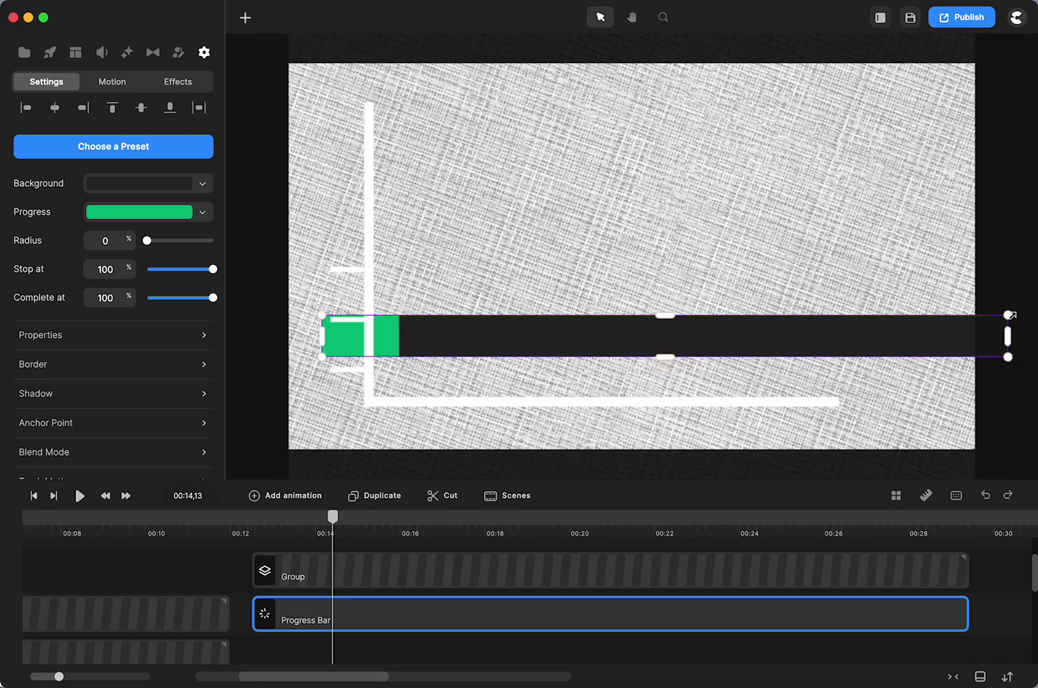
drag(1005, 338, 546, 337)
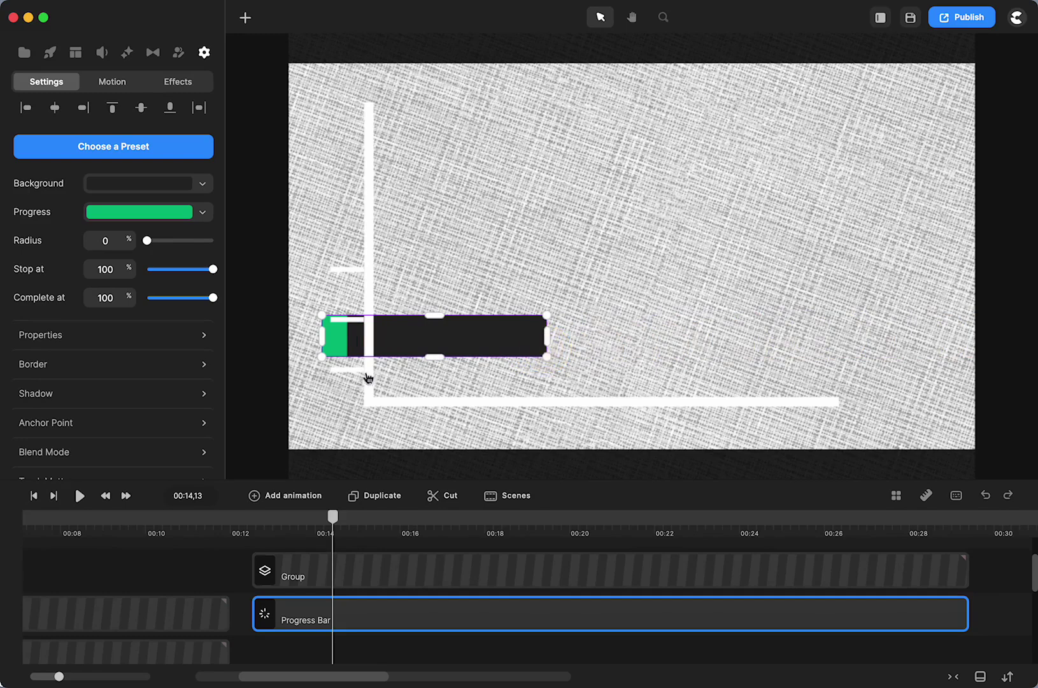
click(555, 360)
drag(550, 358, 454, 231)
drag(428, 364, 440, 324)
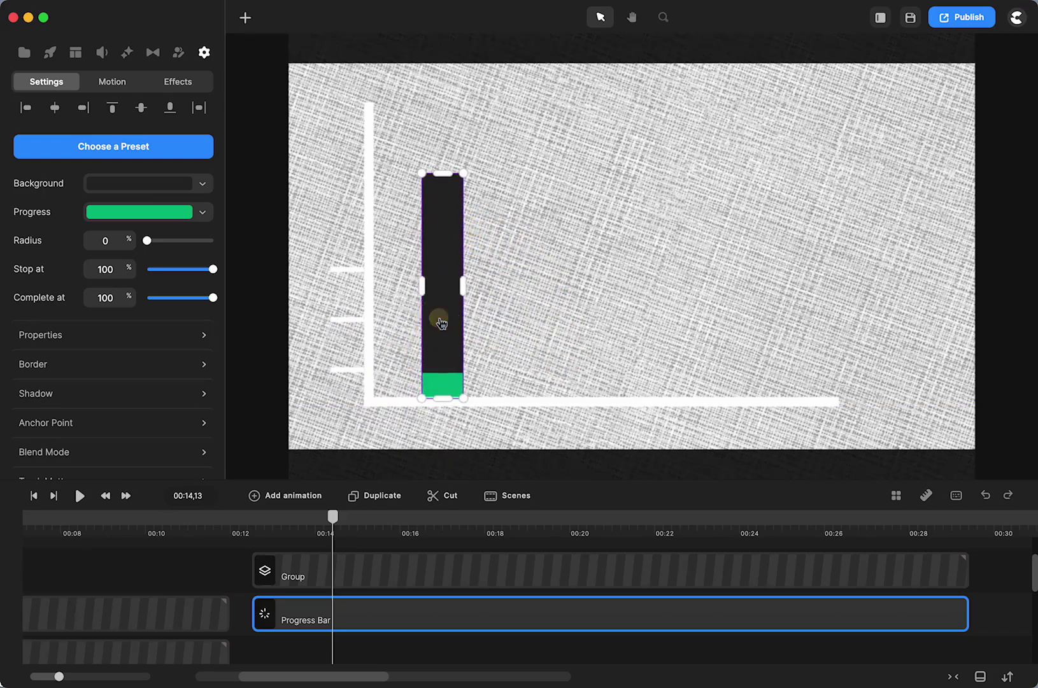
Compare the green bar against the fabric background and fit the whole artboard in view.
scroll(441, 323, up, 5)
scroll(442, 321, down, 2)
drag(580, 424, 597, 320)
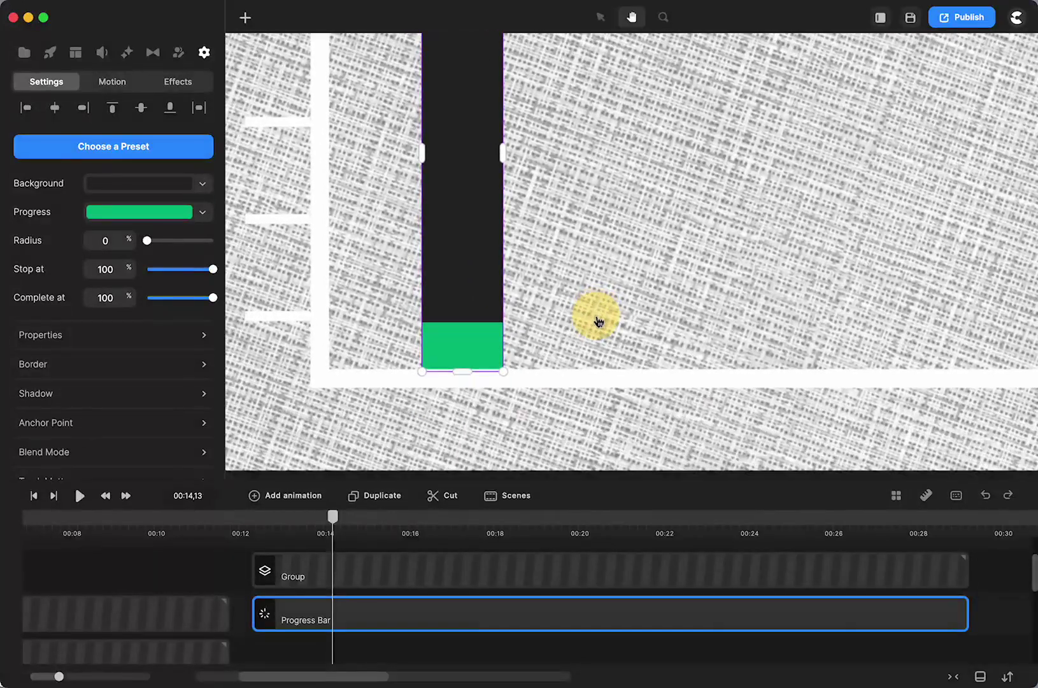
click(599, 321)
click(468, 319)
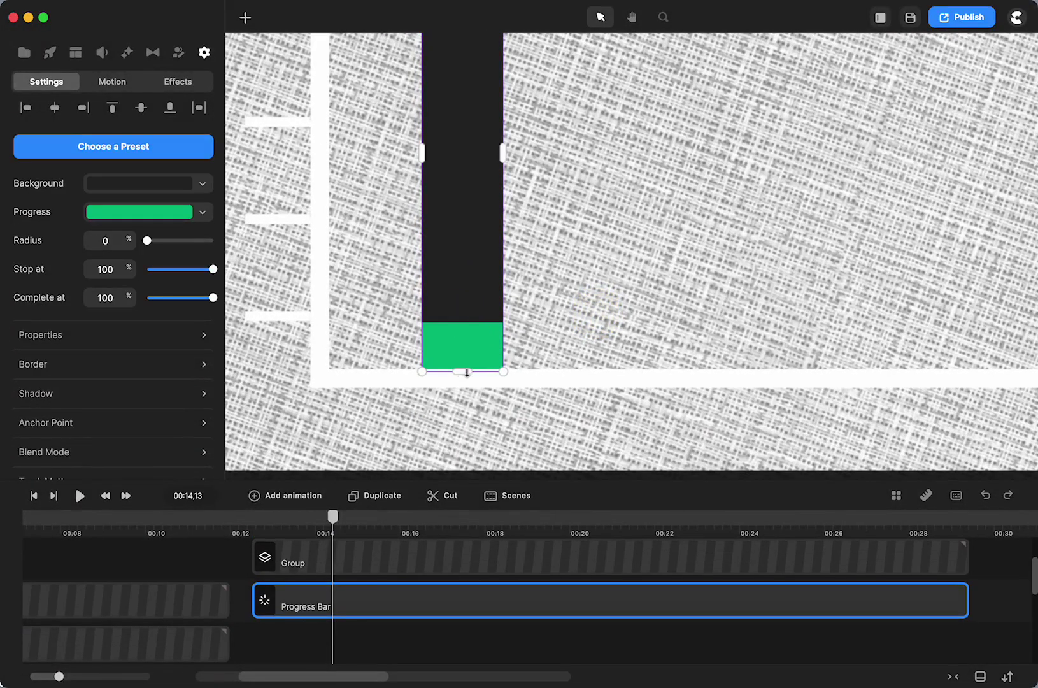
click(553, 431)
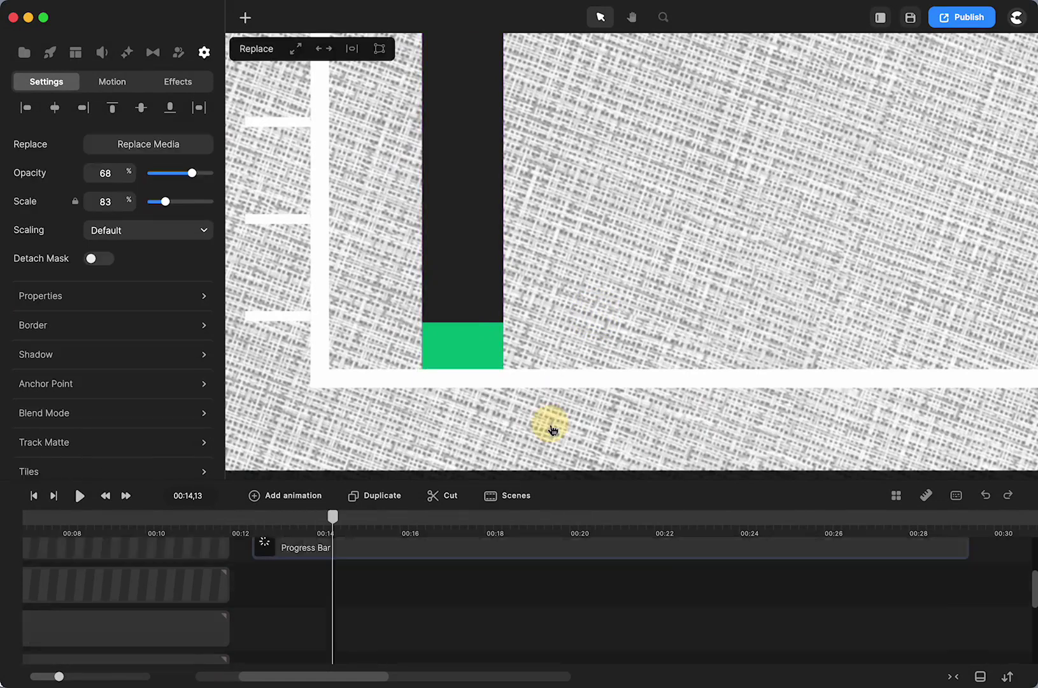
click(447, 352)
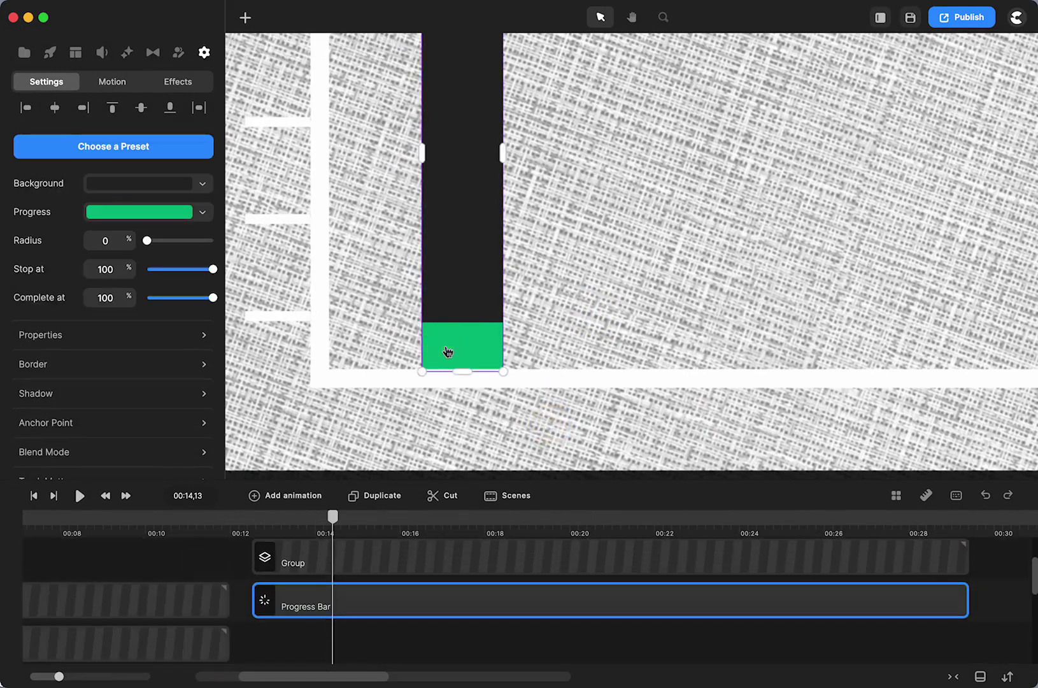
click(445, 346)
click(601, 323)
key(shift+1)
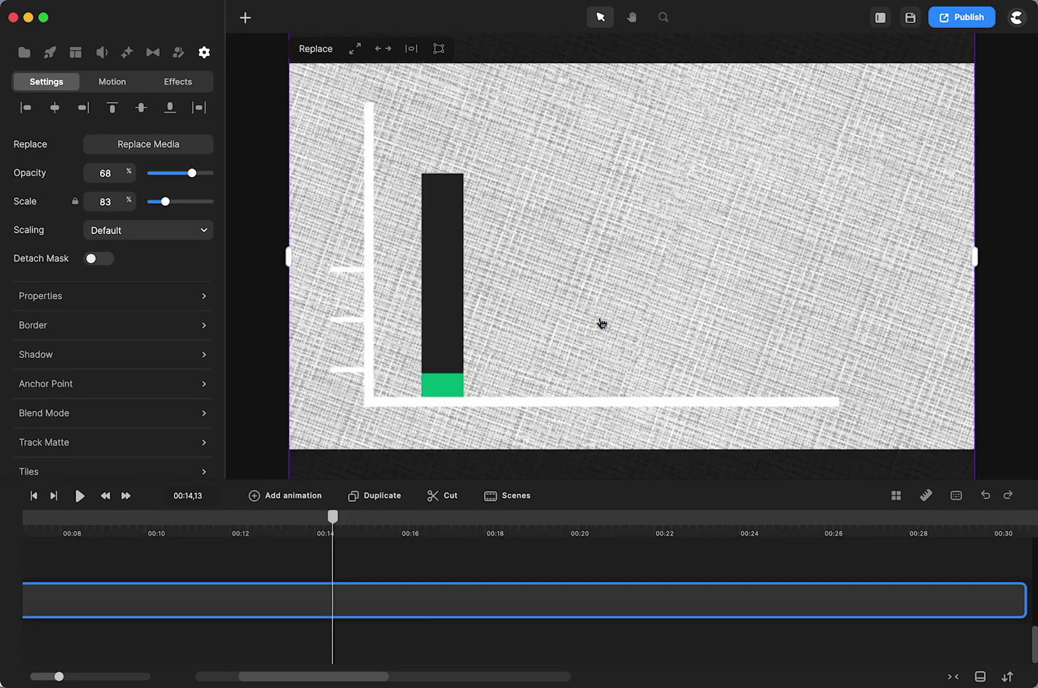
scroll(317, 640, up, 5)
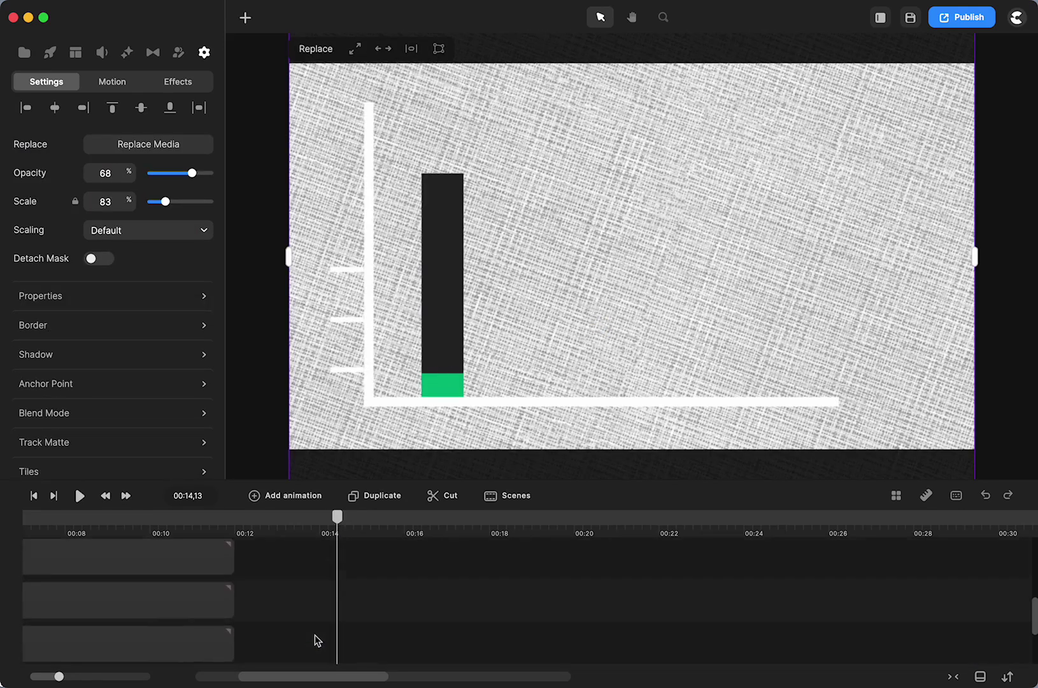
scroll(317, 639, left, 2)
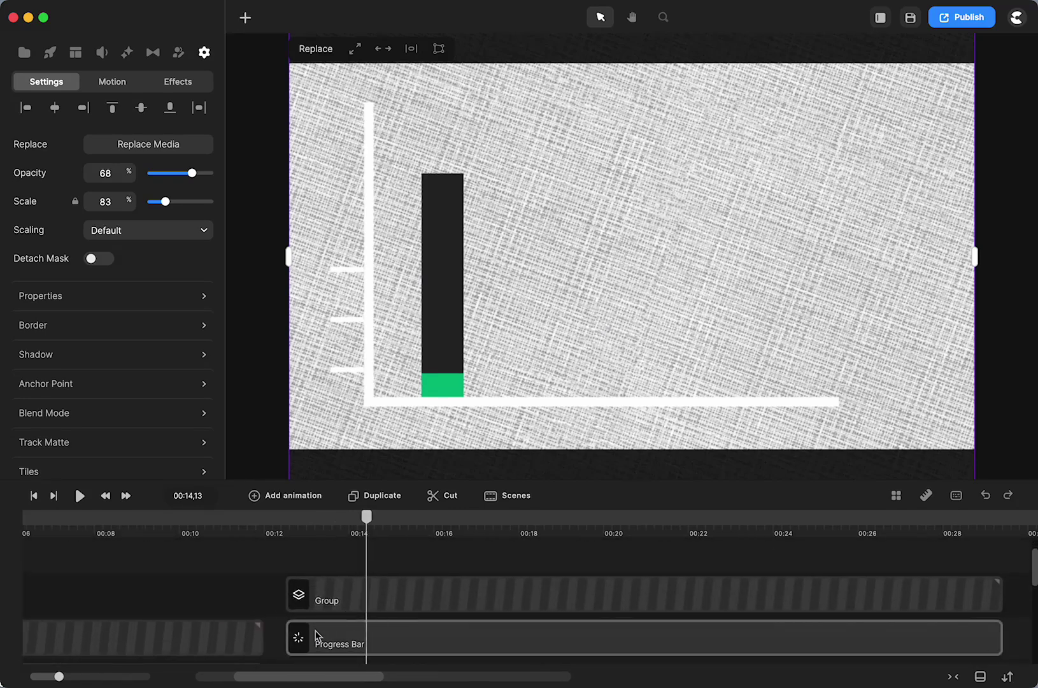
Shift the Progress Bar clip to start later and trim its end to match the Group clip, around 00:30.
drag(367, 517, 323, 533)
click(348, 631)
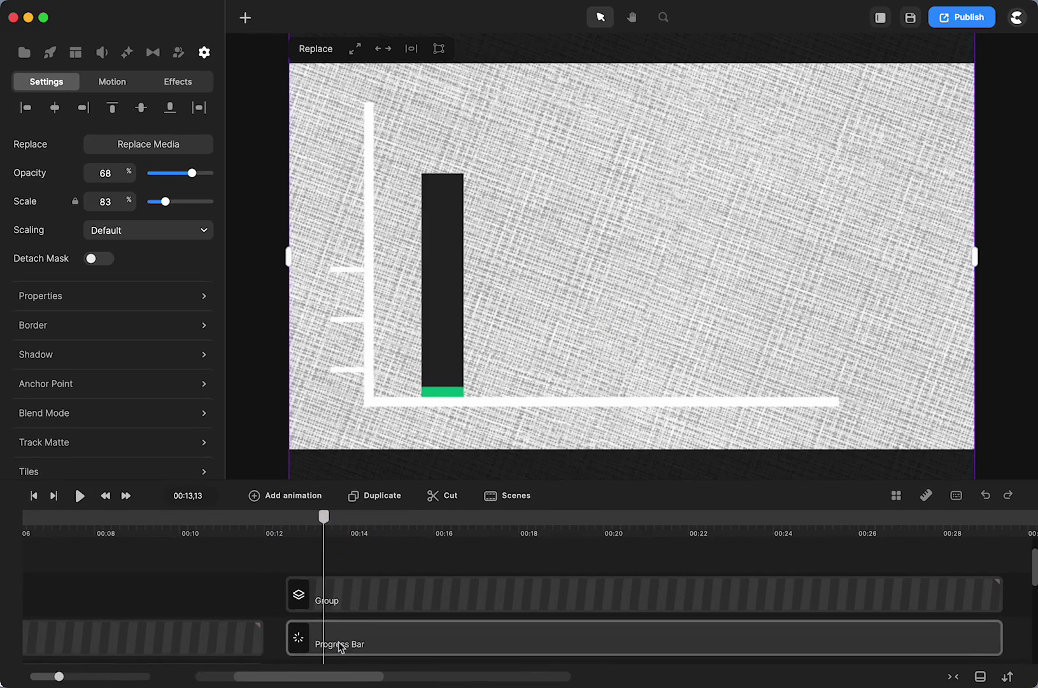
drag(339, 647, 377, 644)
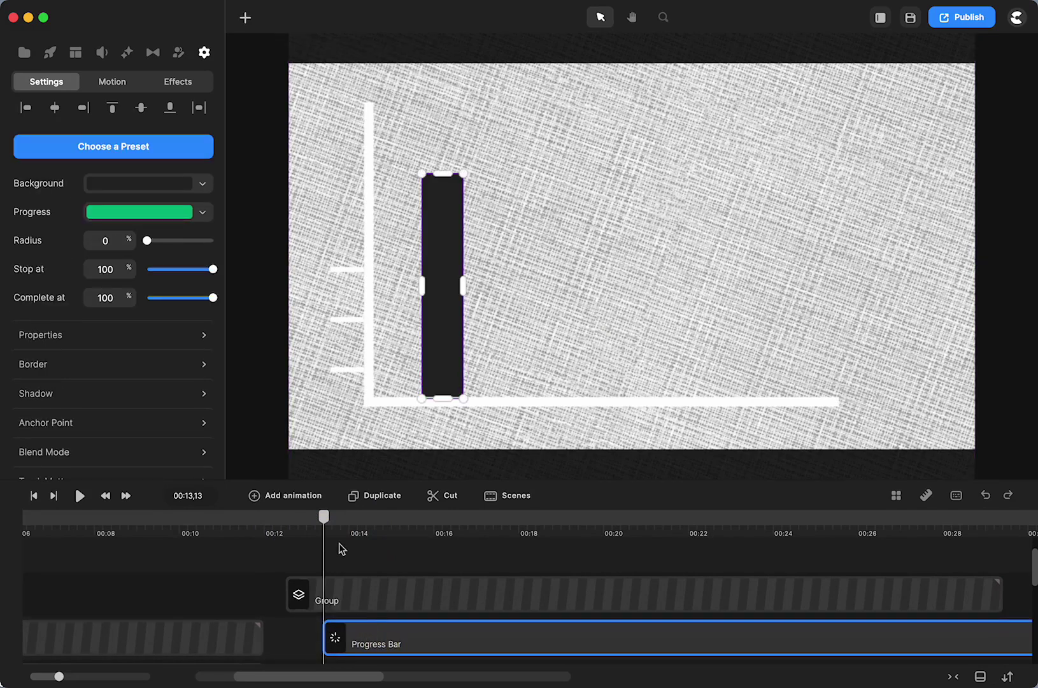
drag(325, 523, 373, 552)
scroll(484, 599, right, 5)
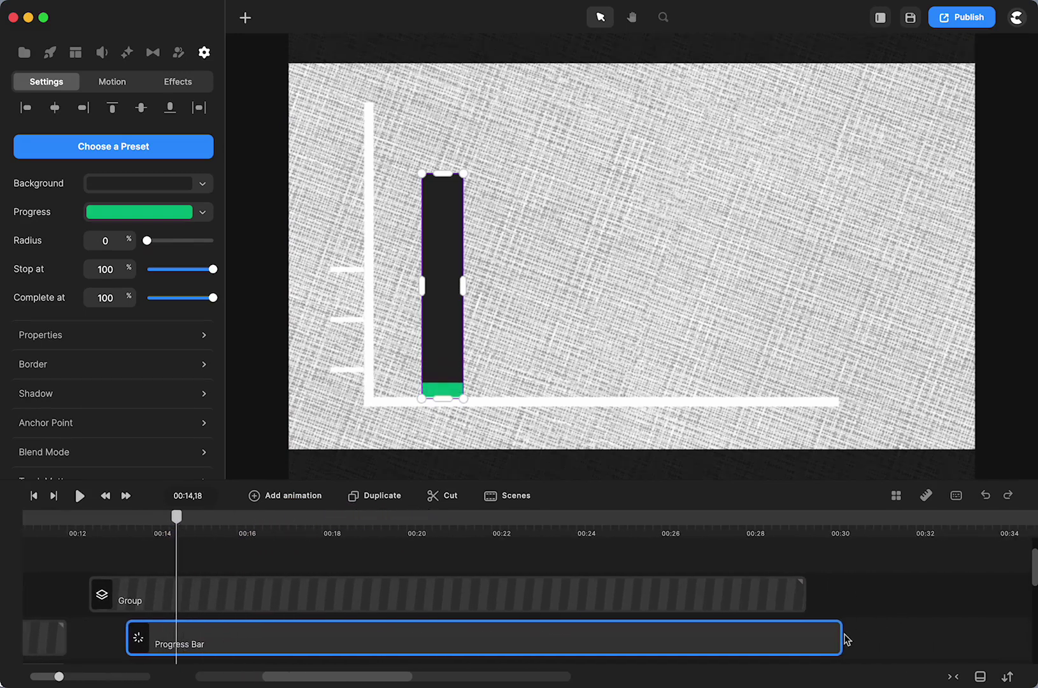
drag(840, 634, 810, 630)
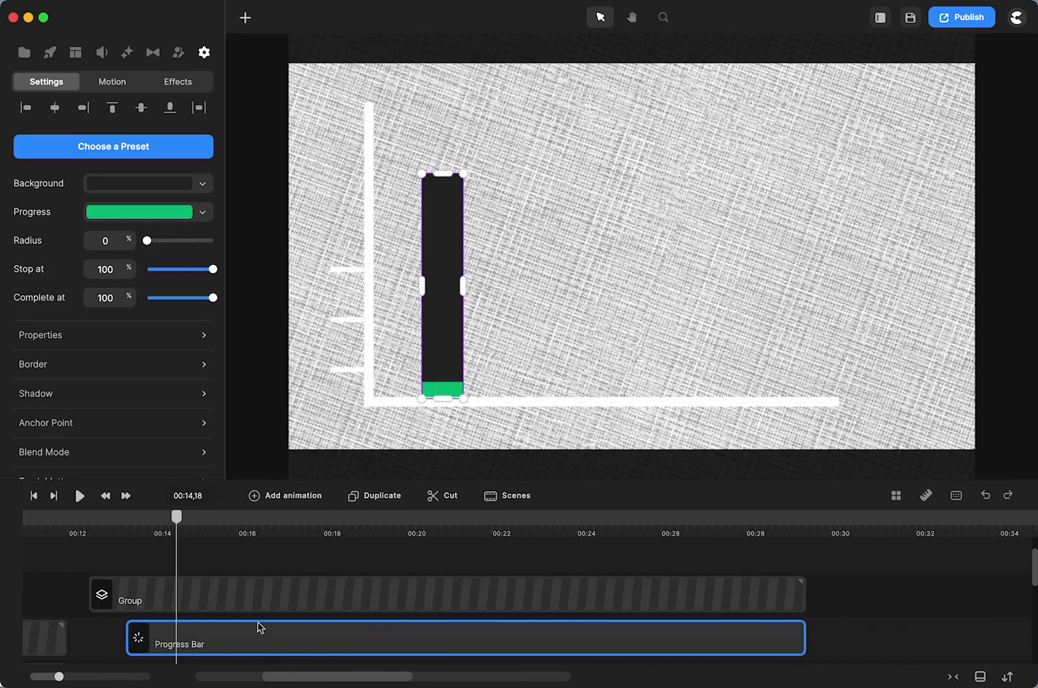
scroll(259, 627, left, 4)
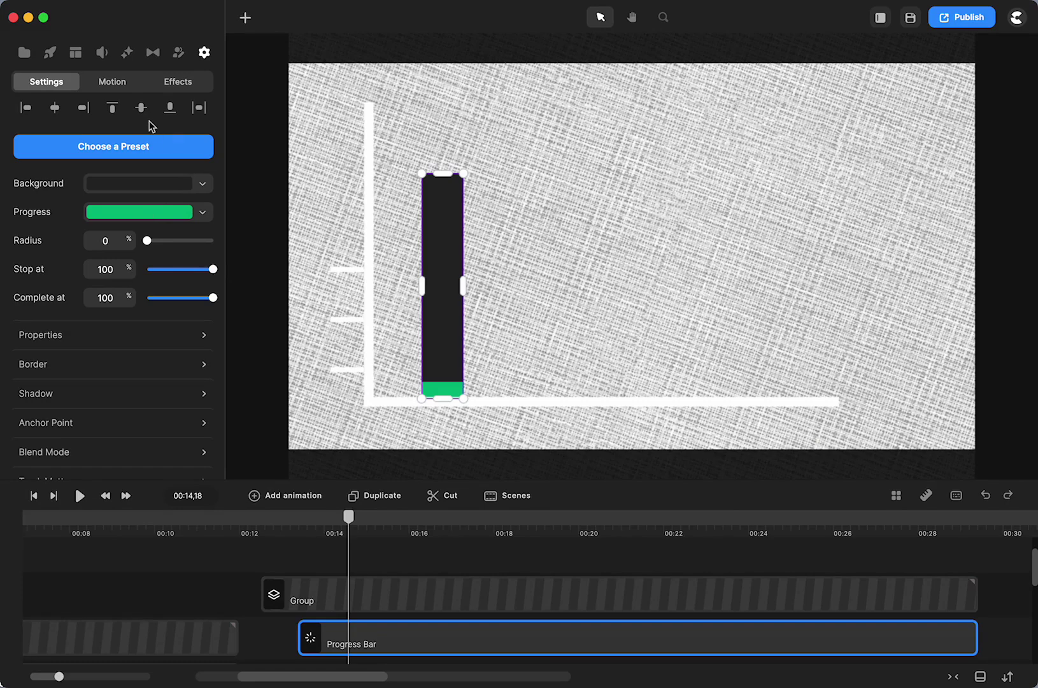
Apply the Gradient preset to the progress bar and play the animation to watch it rise.
click(148, 145)
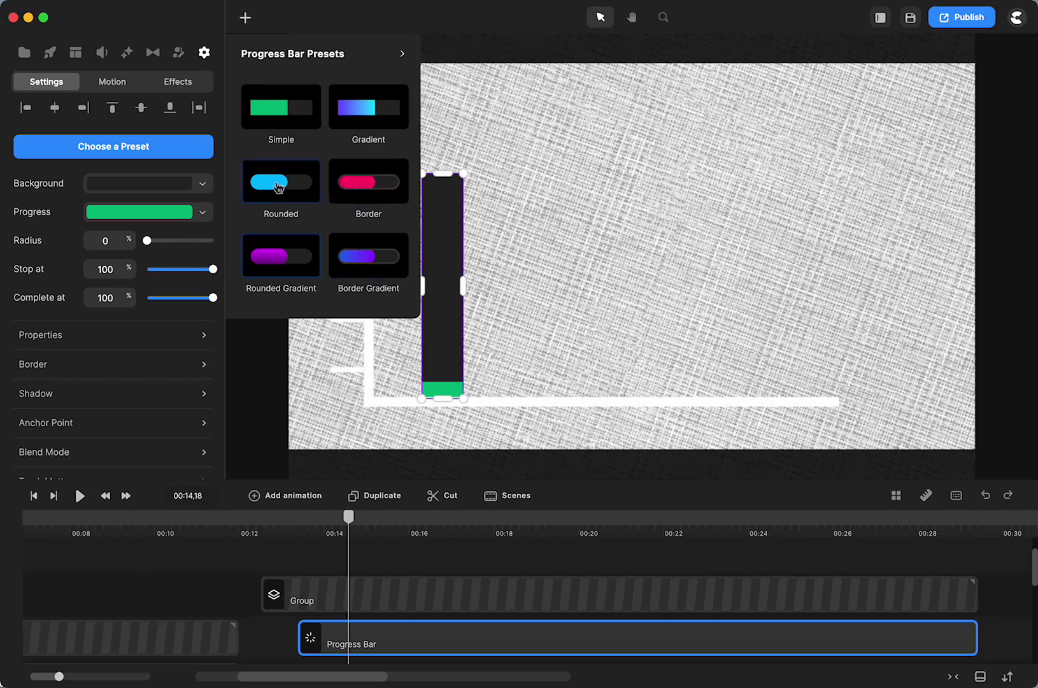
click(356, 118)
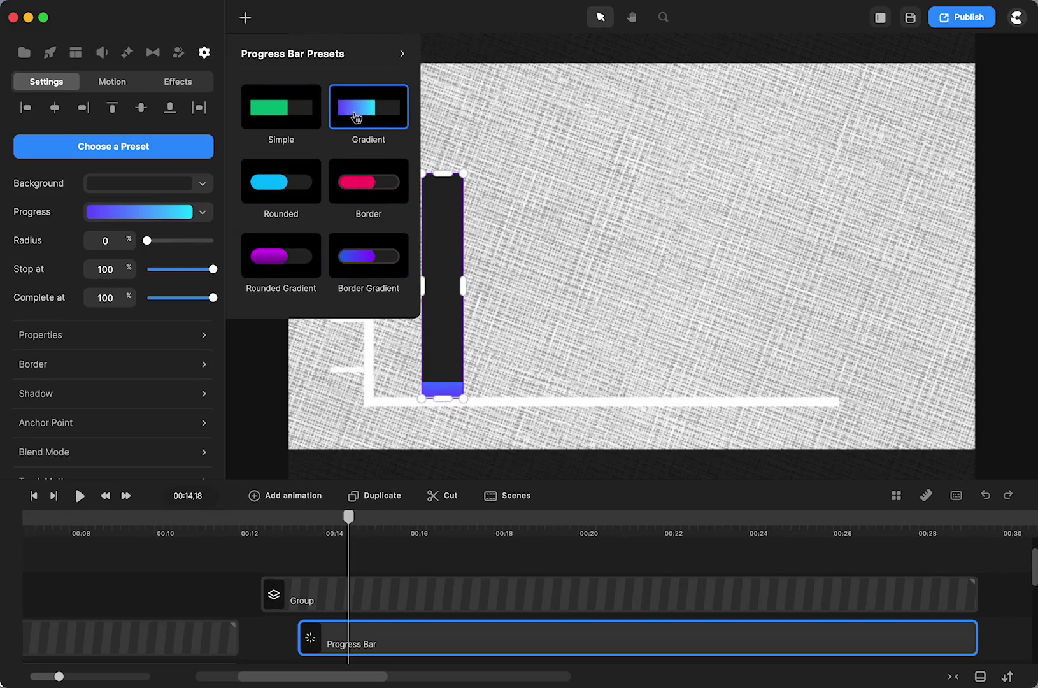
drag(348, 519, 318, 550)
click(79, 496)
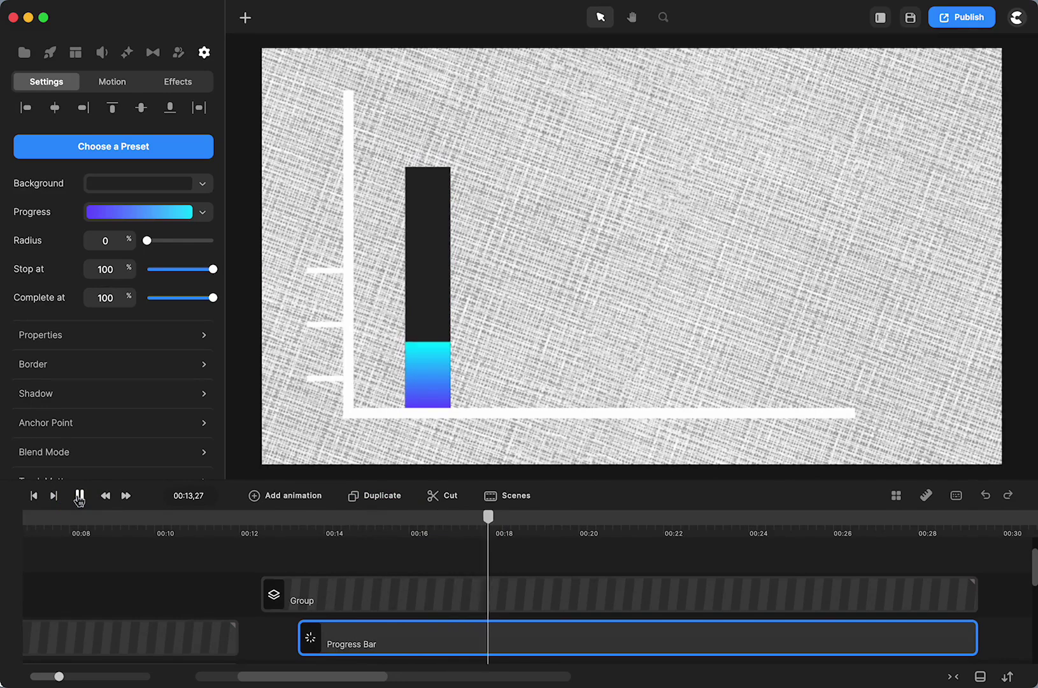
click(79, 496)
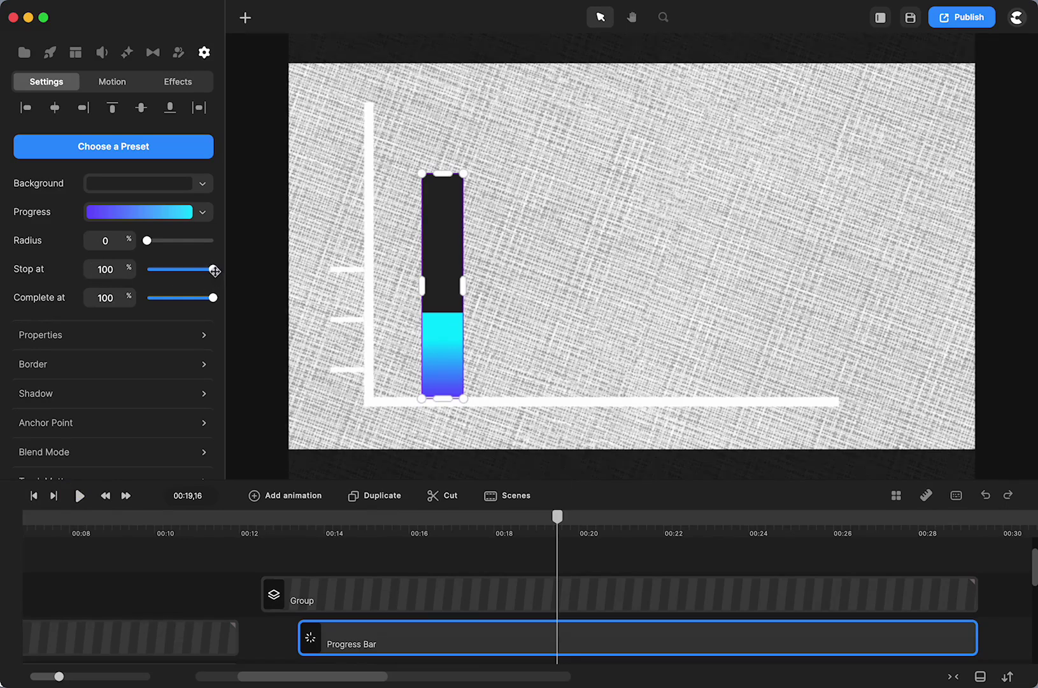
Lower the bar's Stop at value to 35 and scrub back to preview the fill.
drag(215, 270, 192, 269)
drag(194, 272, 171, 275)
drag(553, 510, 311, 559)
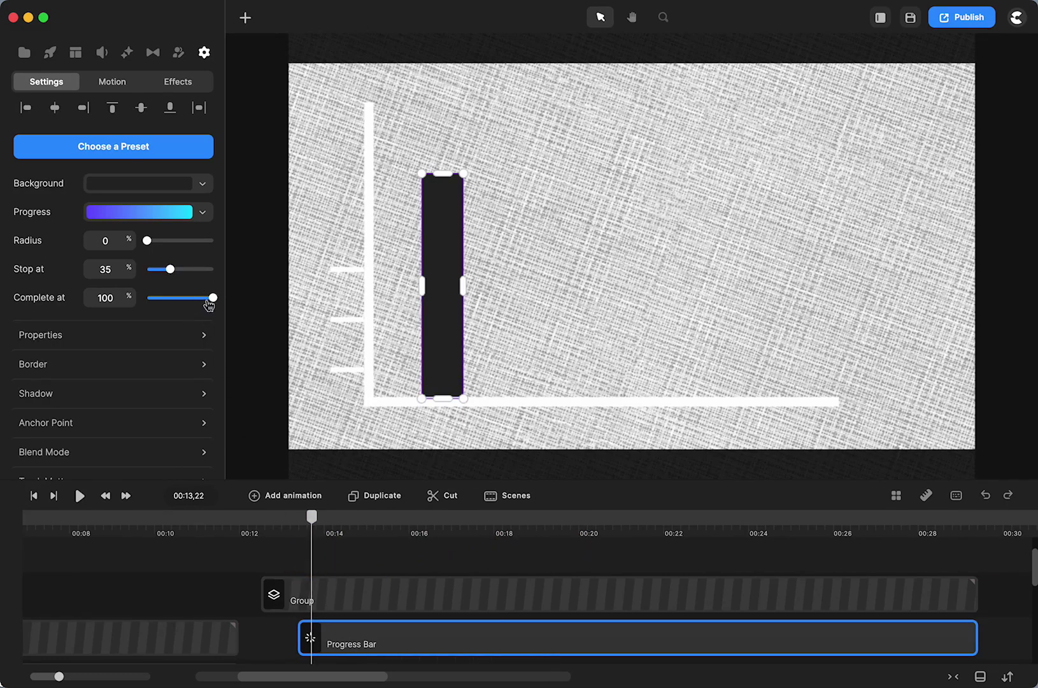
Set the bar's Complete at point to about 22 and play from 13 seconds to check the timing.
drag(210, 298, 158, 297)
drag(312, 516, 333, 521)
drag(162, 297, 189, 298)
mouse_move(344, 532)
mouse_down()
mouse_move(318, 522)
mouse_move(425, 534)
mouse_move(458, 526)
mouse_move(351, 546)
mouse_up()
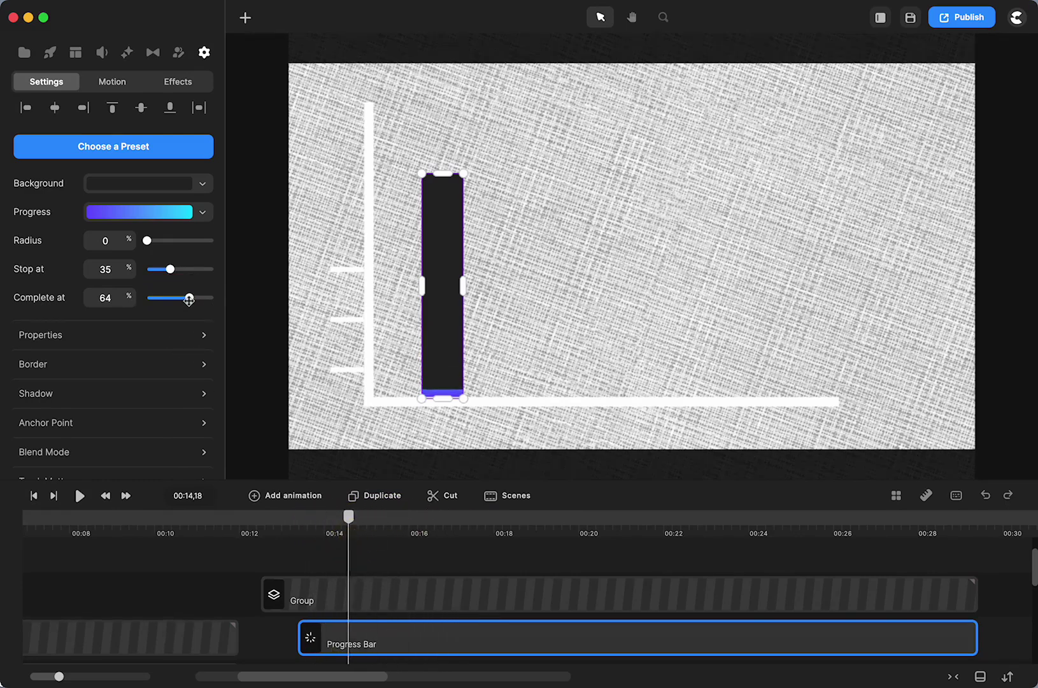
drag(189, 298, 161, 297)
click(286, 518)
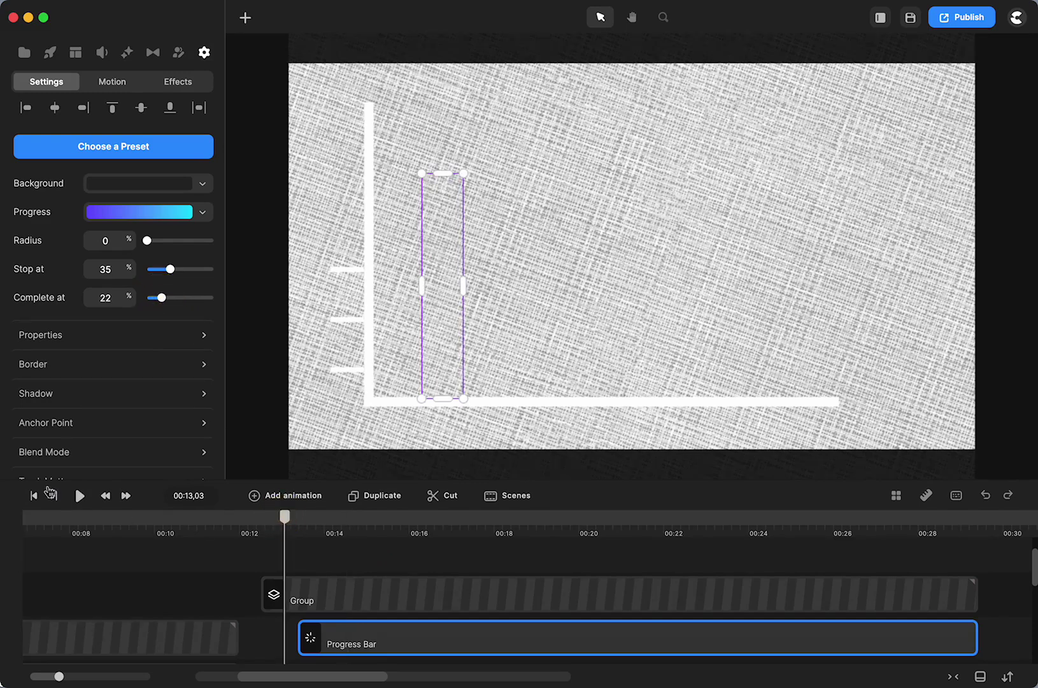
click(81, 496)
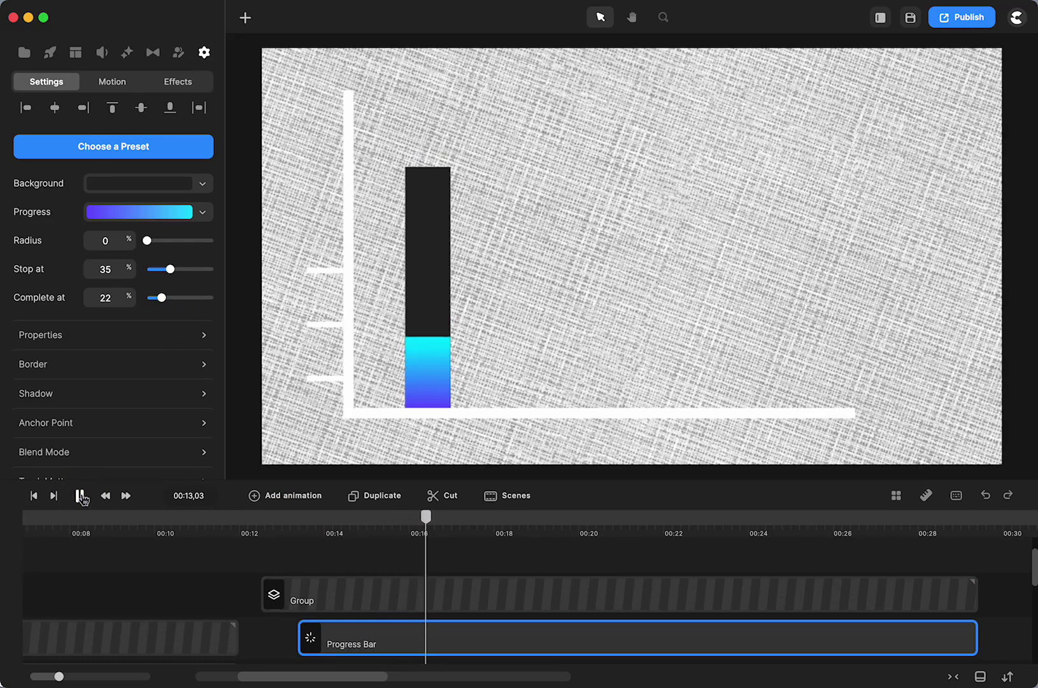
Try a white background colour on the progress bar and preview the animation.
click(81, 496)
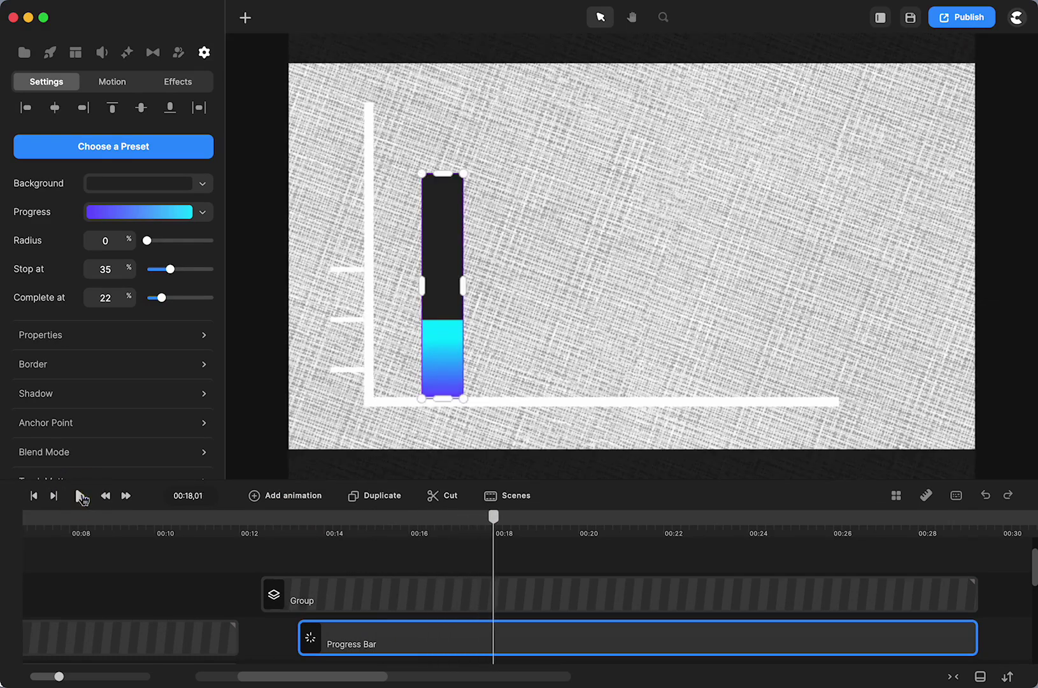
click(491, 519)
click(202, 185)
drag(230, 161, 197, 144)
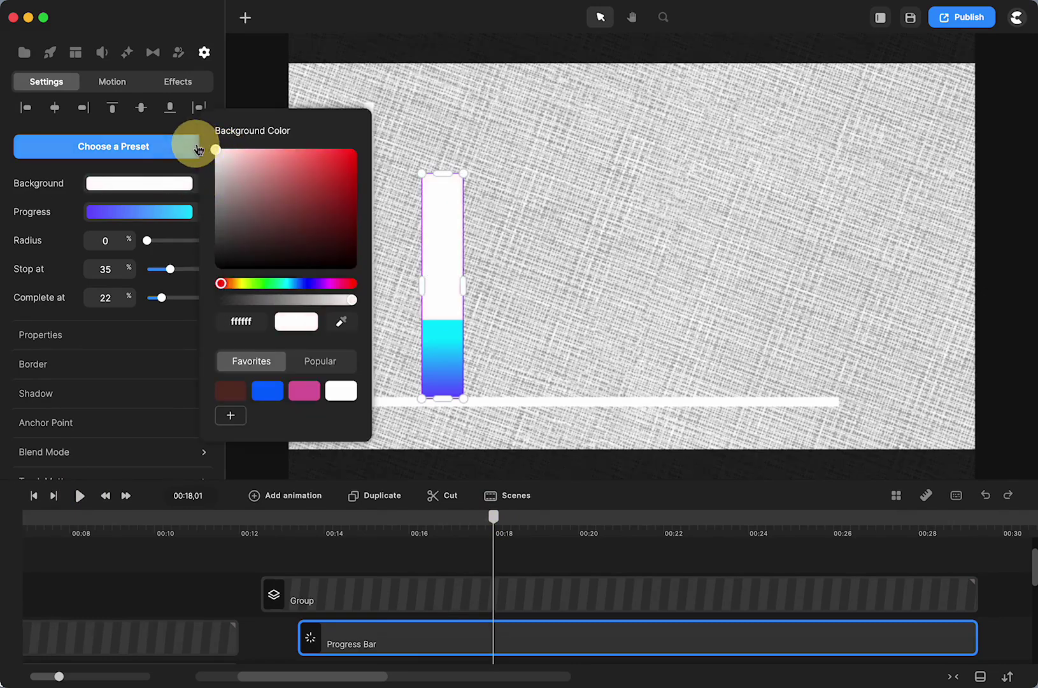
click(328, 523)
click(80, 496)
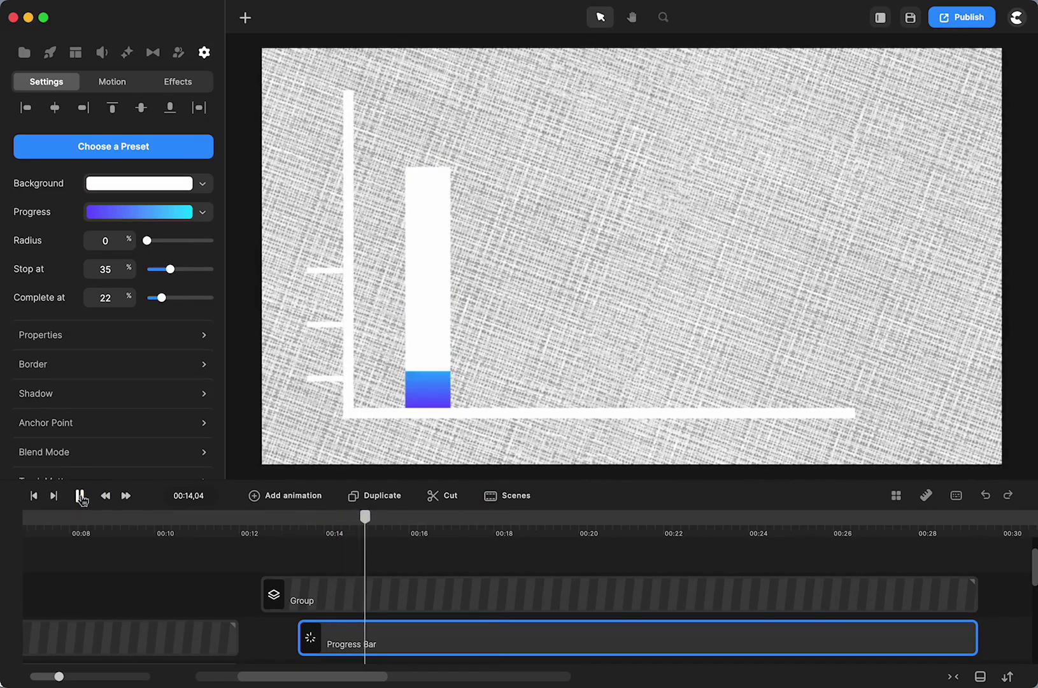
click(79, 496)
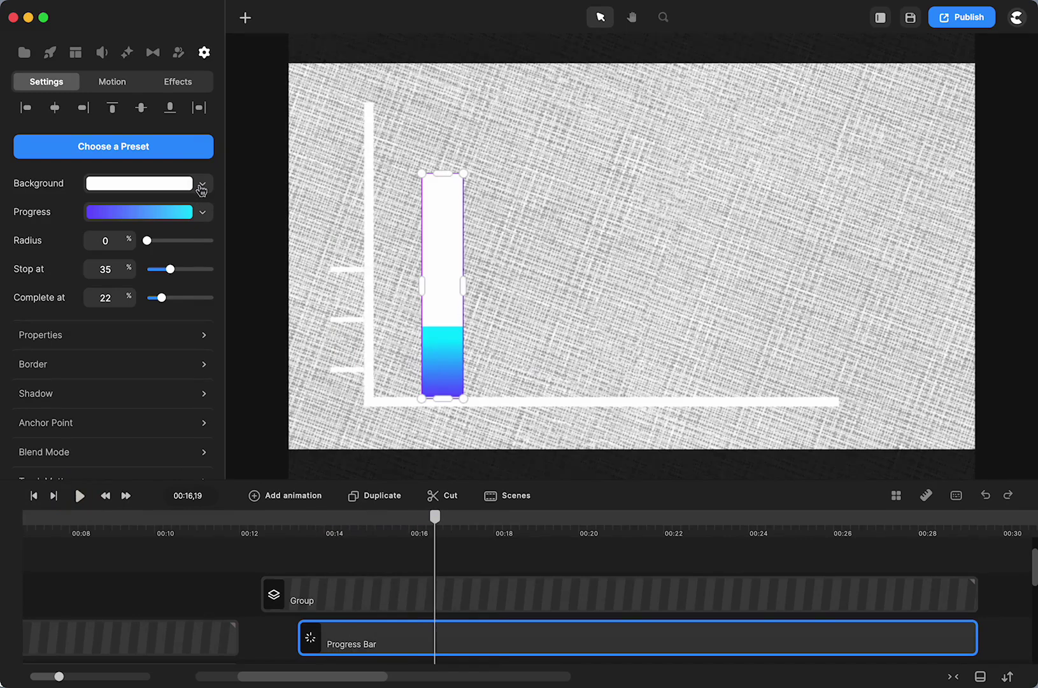
Set the bar's background opacity to zero so it is fully transparent, then replay the animation.
click(202, 187)
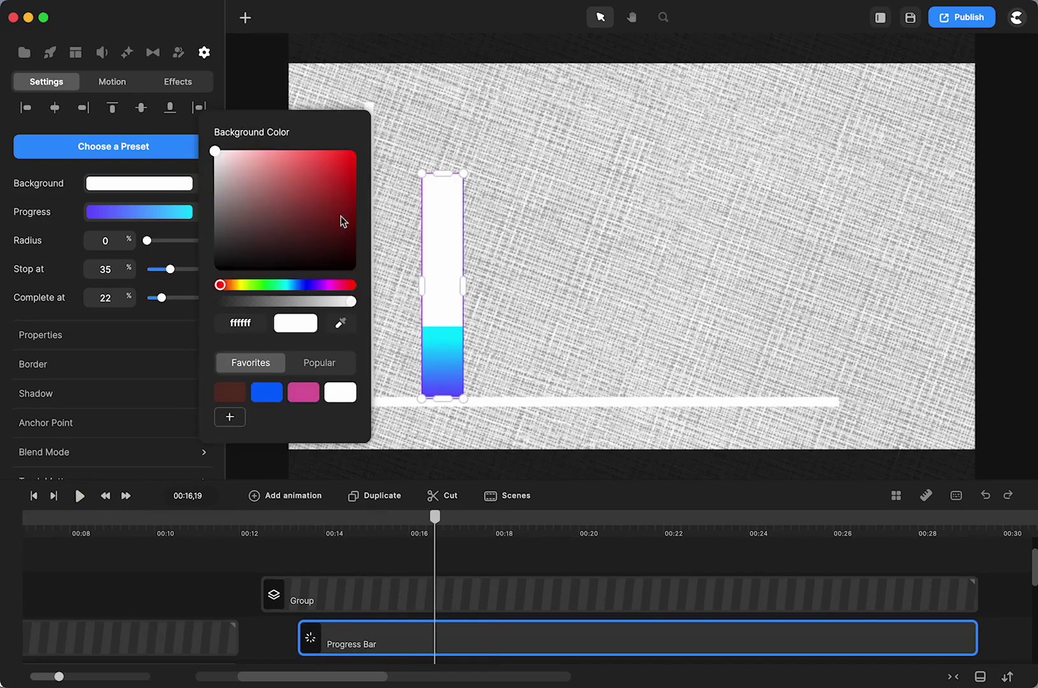
click(340, 196)
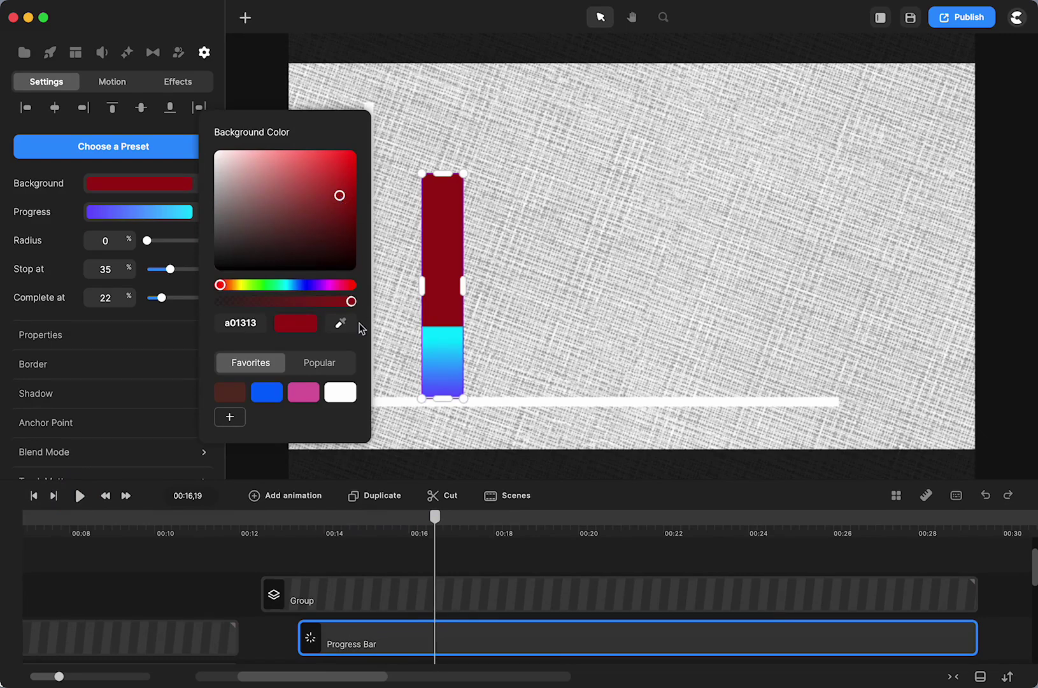
drag(352, 305, 192, 299)
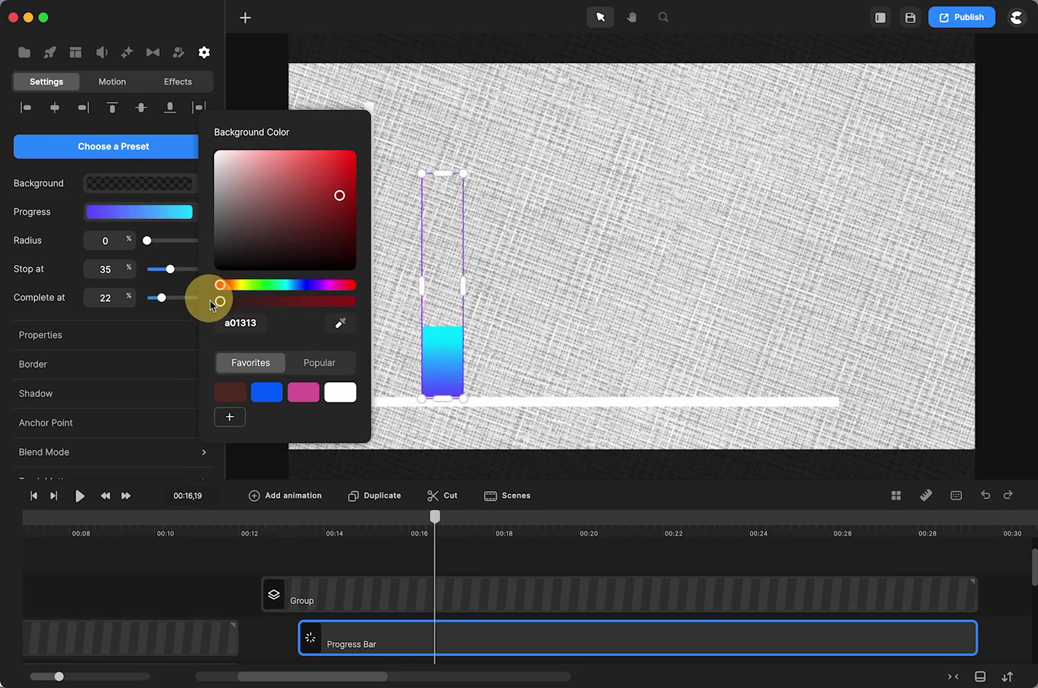
click(501, 564)
drag(435, 523, 272, 521)
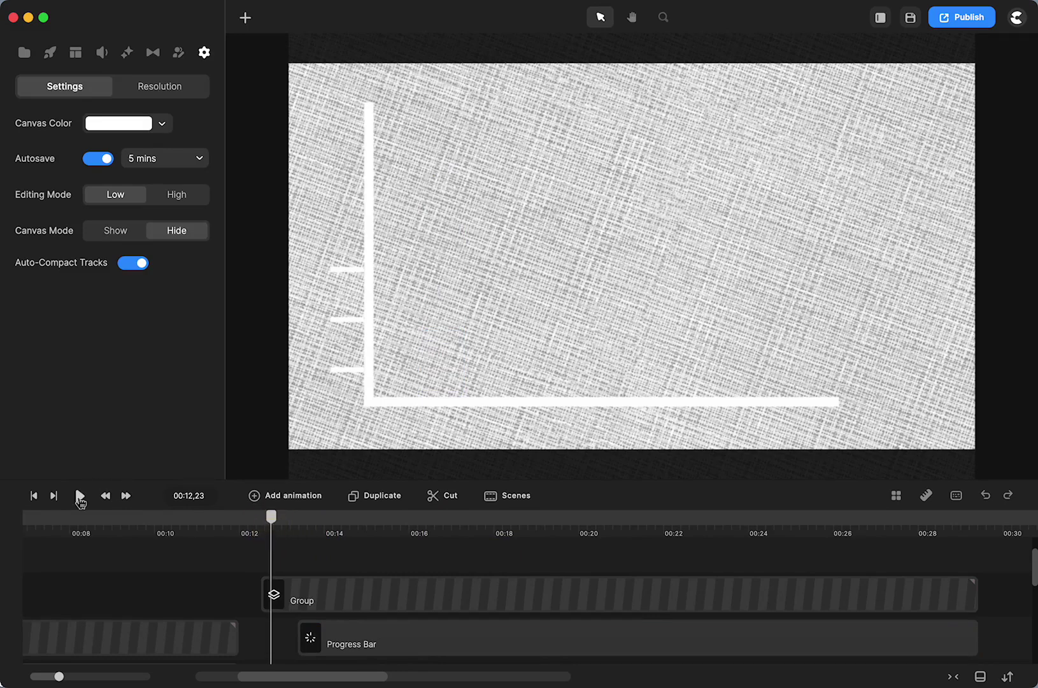
click(80, 496)
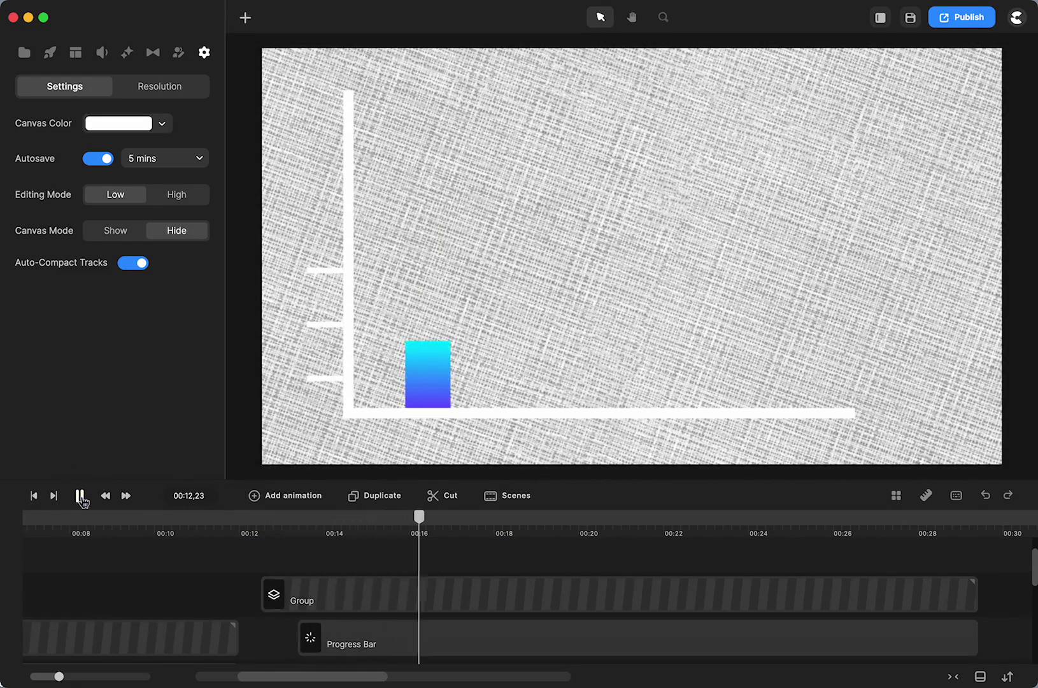
Rename the Progress Bar clip to 'happy'.
click(79, 495)
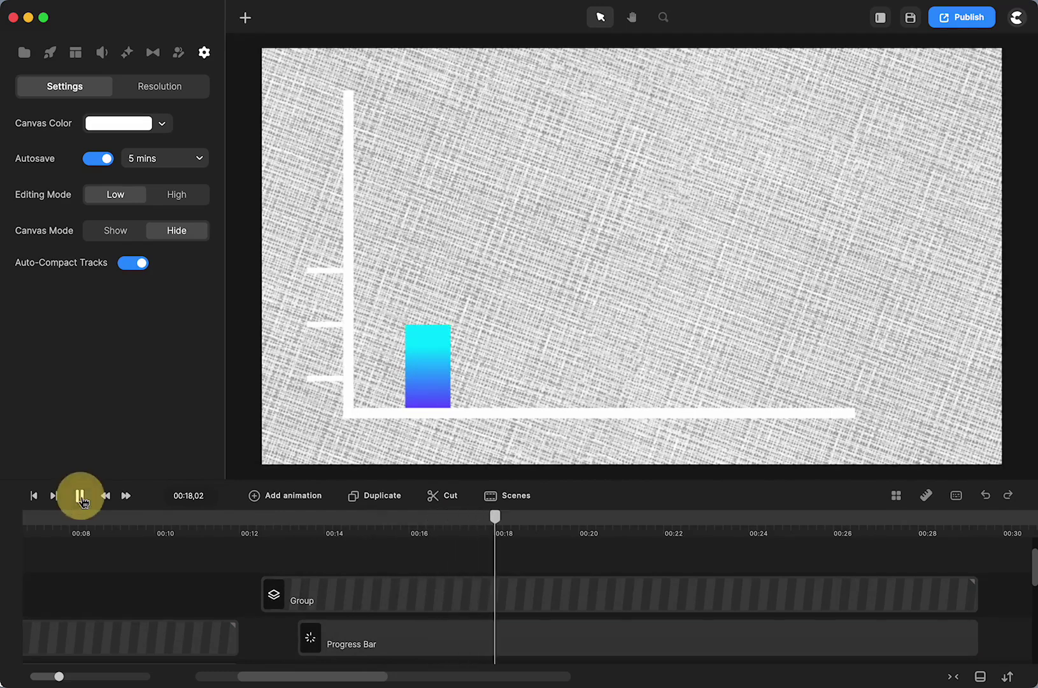
scroll(453, 626, down, 1)
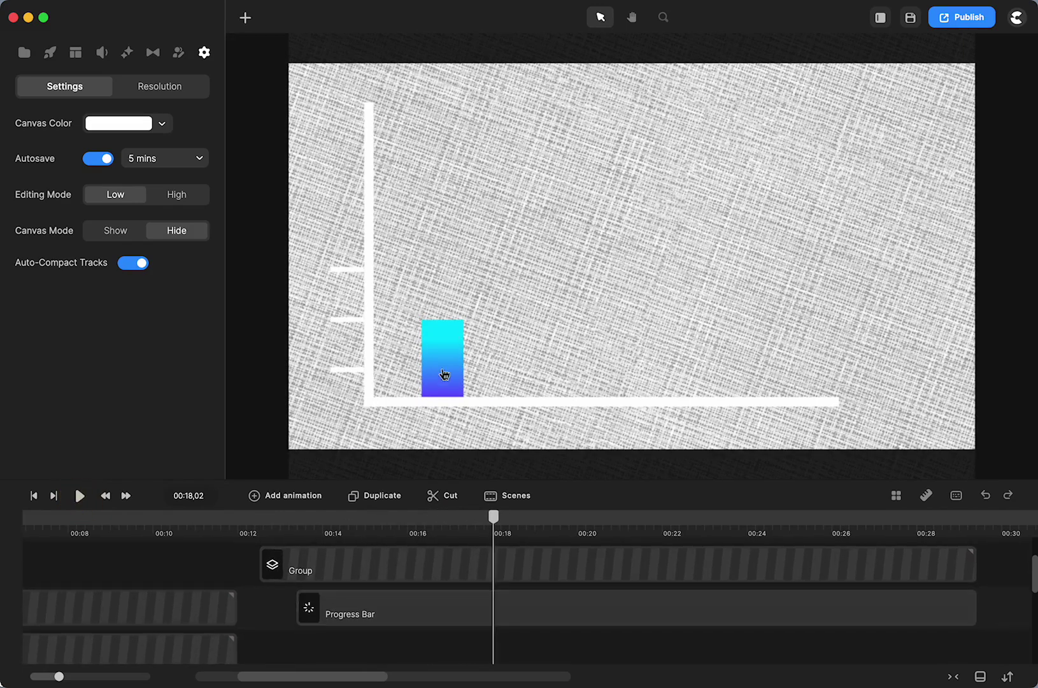
click(342, 615)
right_click(343, 615)
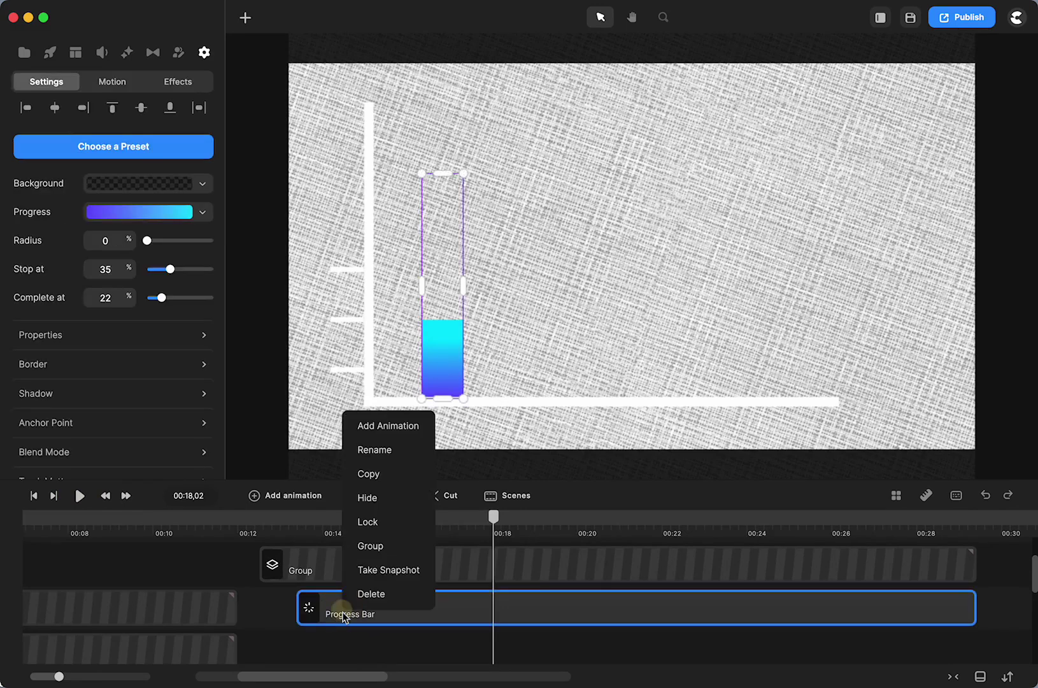
click(375, 450)
text(happy)
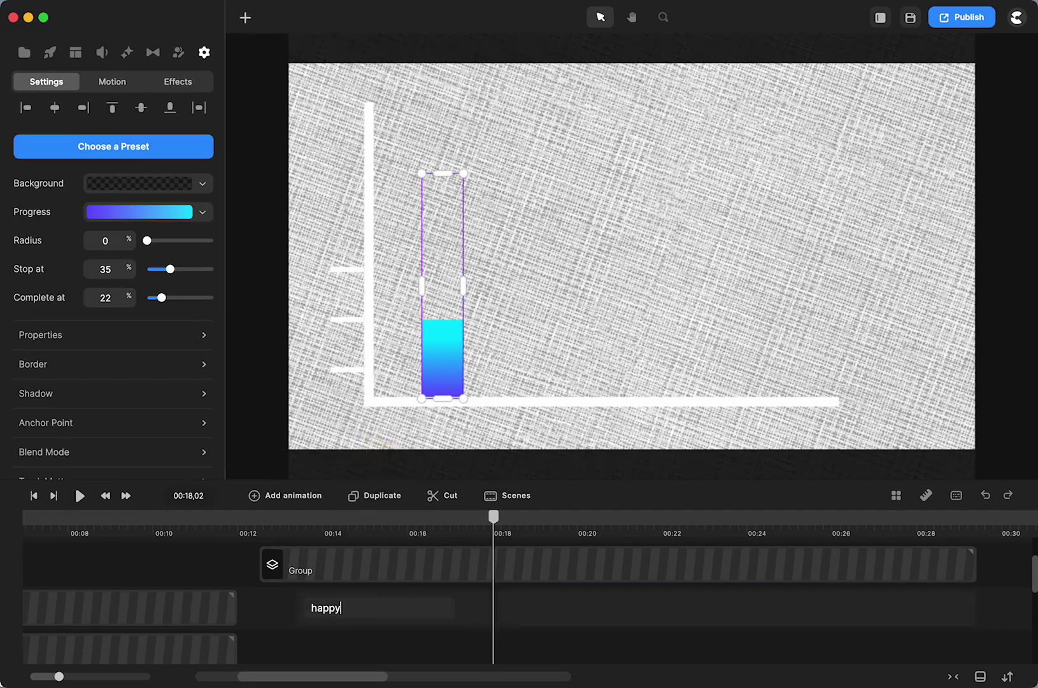
click(269, 630)
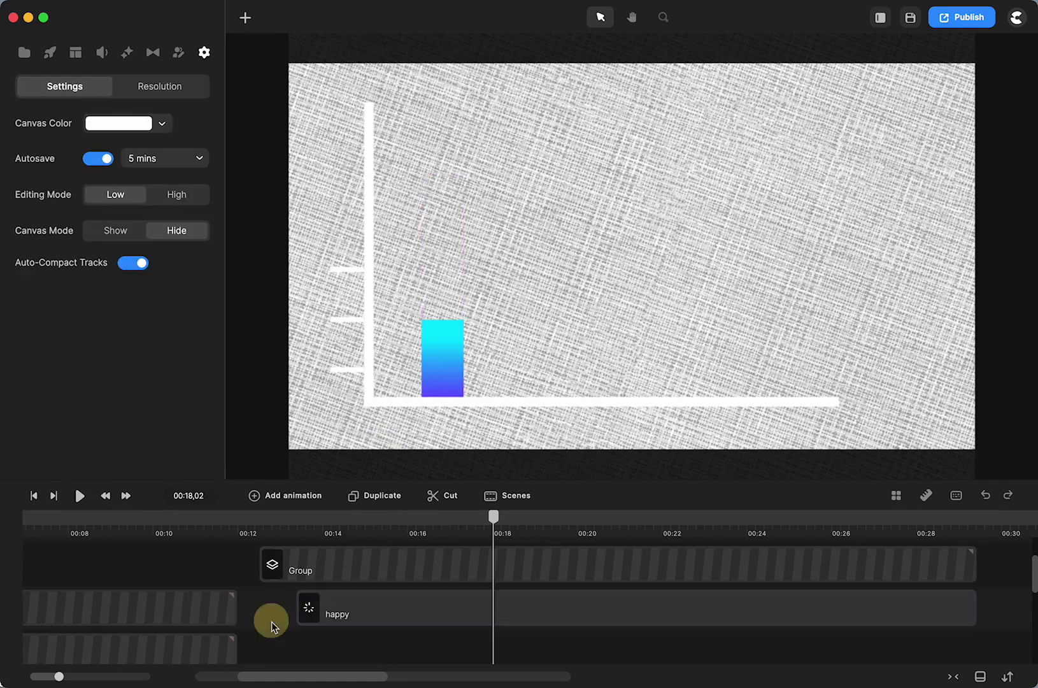
Duplicate the happy clip, move the copy to about 00:15, and rename it 'sad'.
click(384, 618)
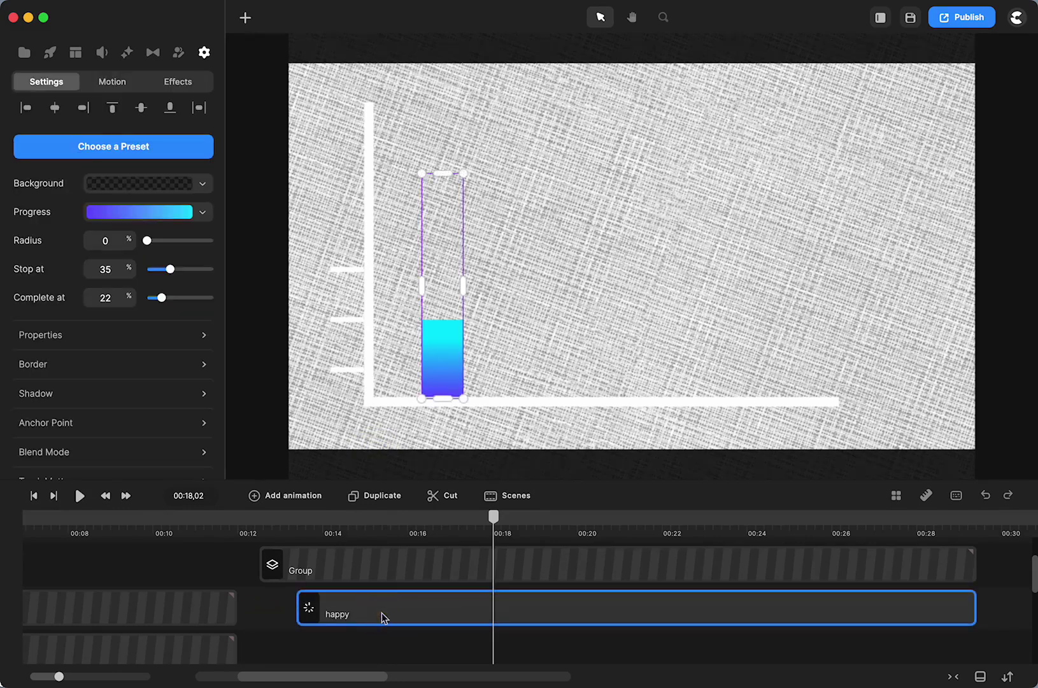
key(super+d)
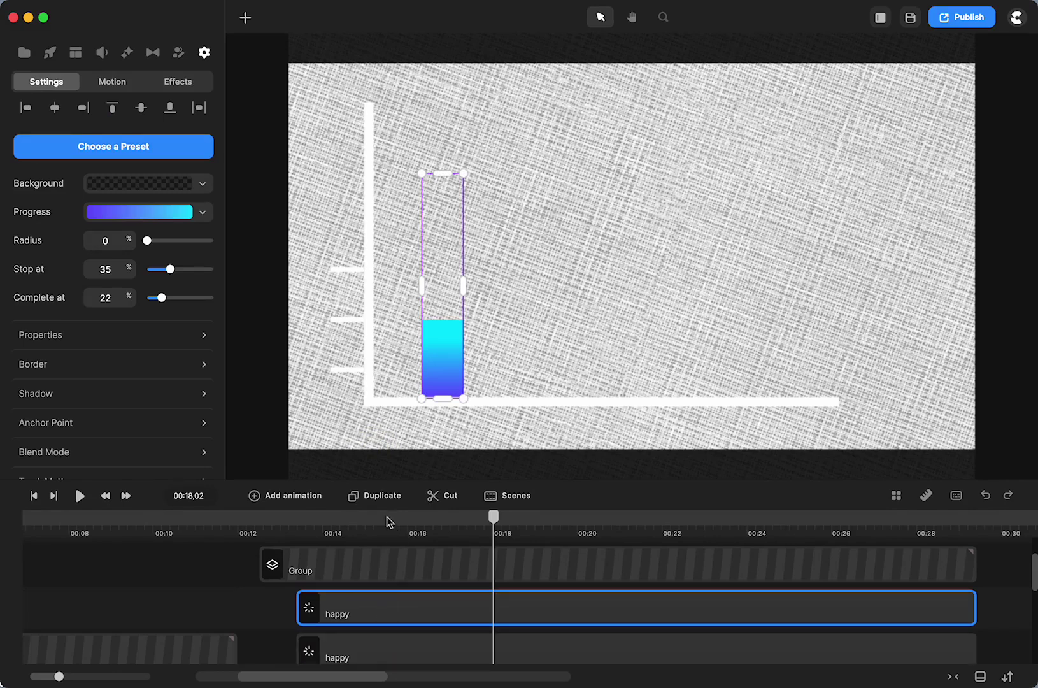
scroll(275, 613, down, 2)
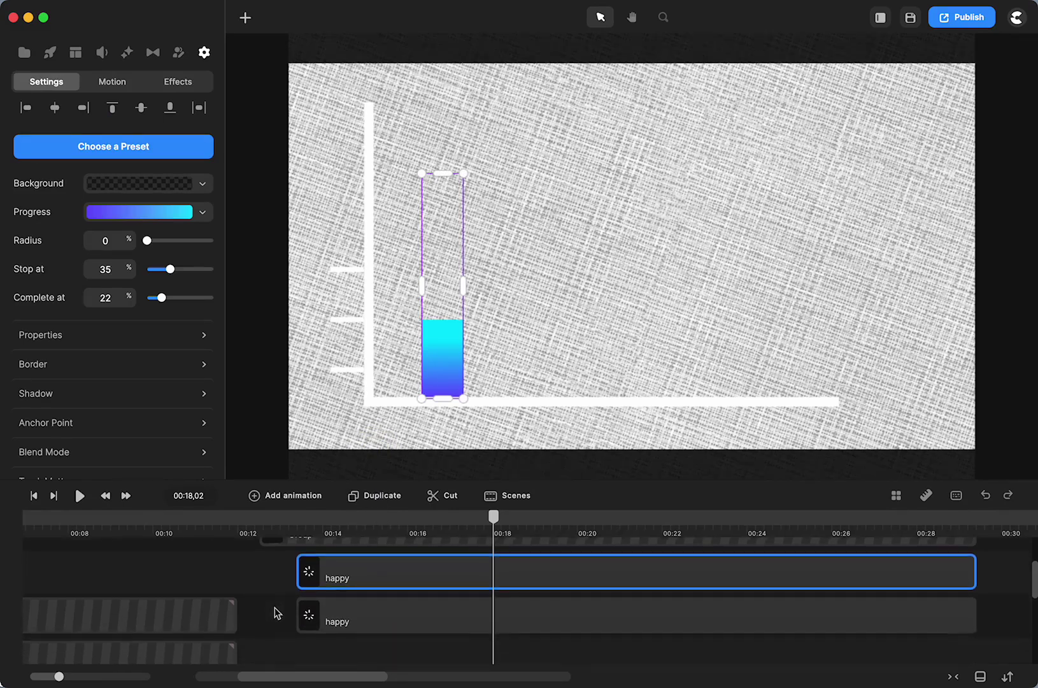
drag(336, 620, 425, 625)
right_click(426, 626)
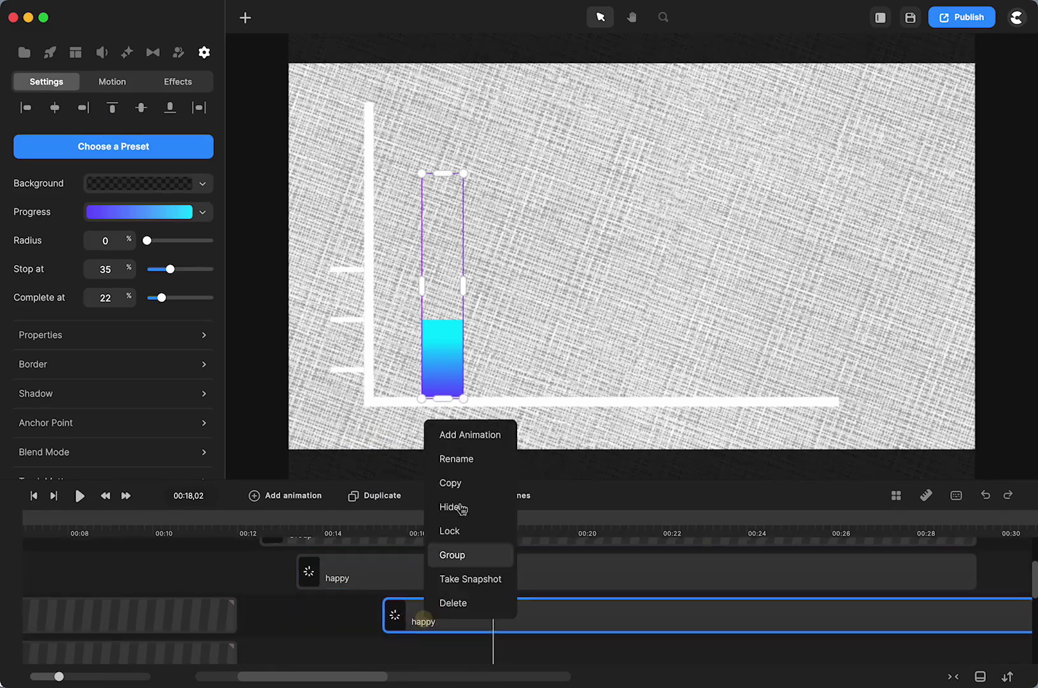
click(455, 458)
text(sad)
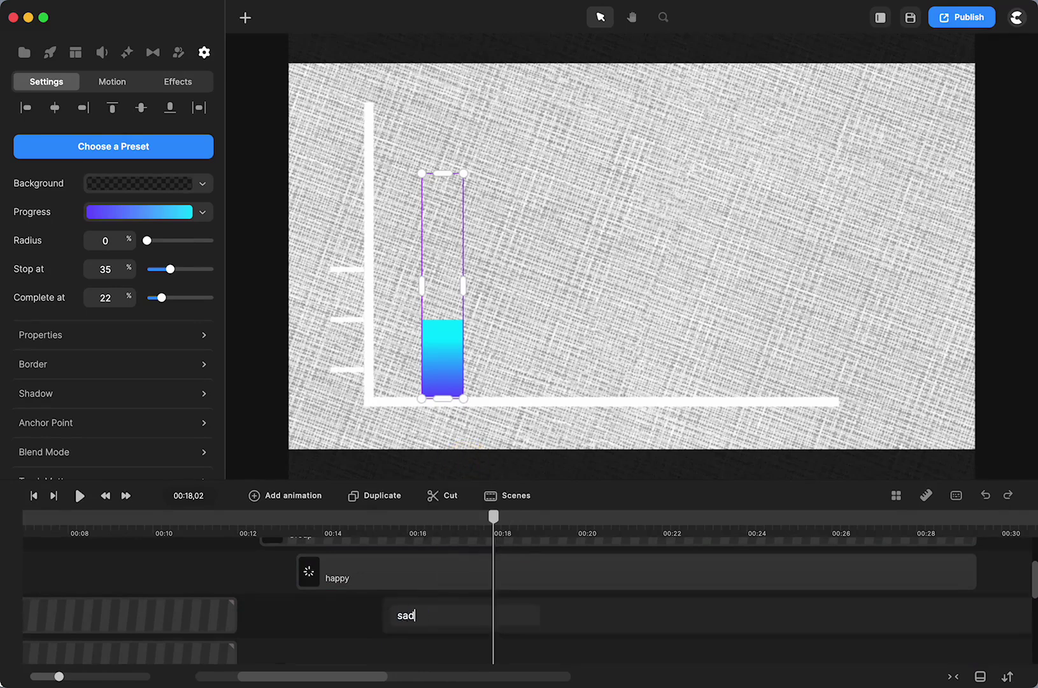
click(350, 627)
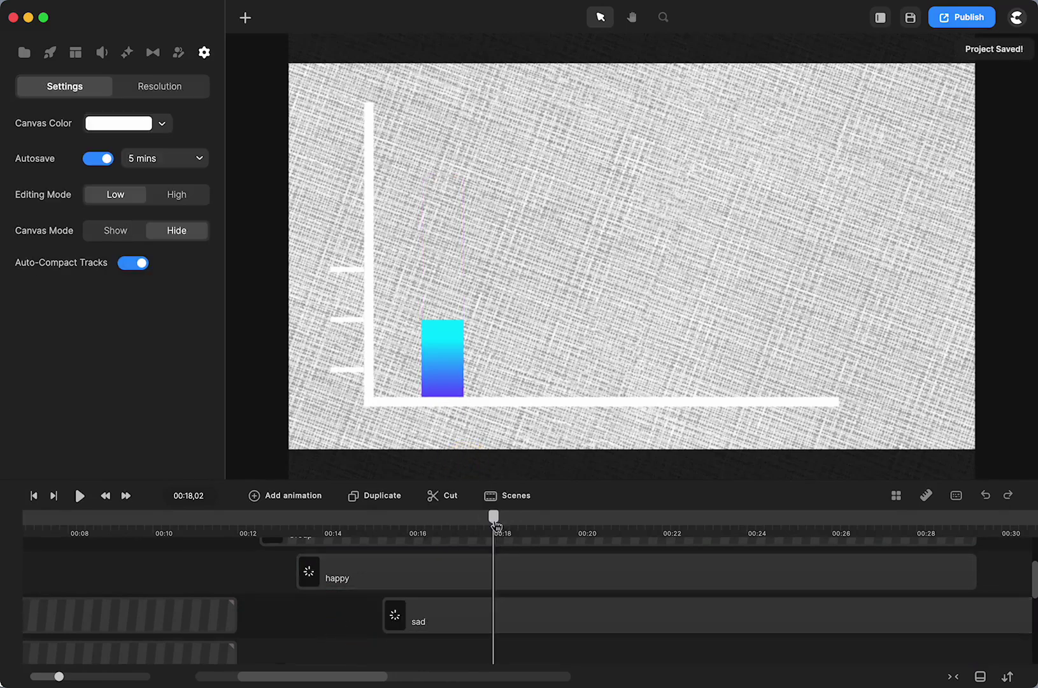
Nudge the sad bar right three times with Shift+Right, then preview from 00:14.
drag(495, 525, 421, 540)
click(440, 621)
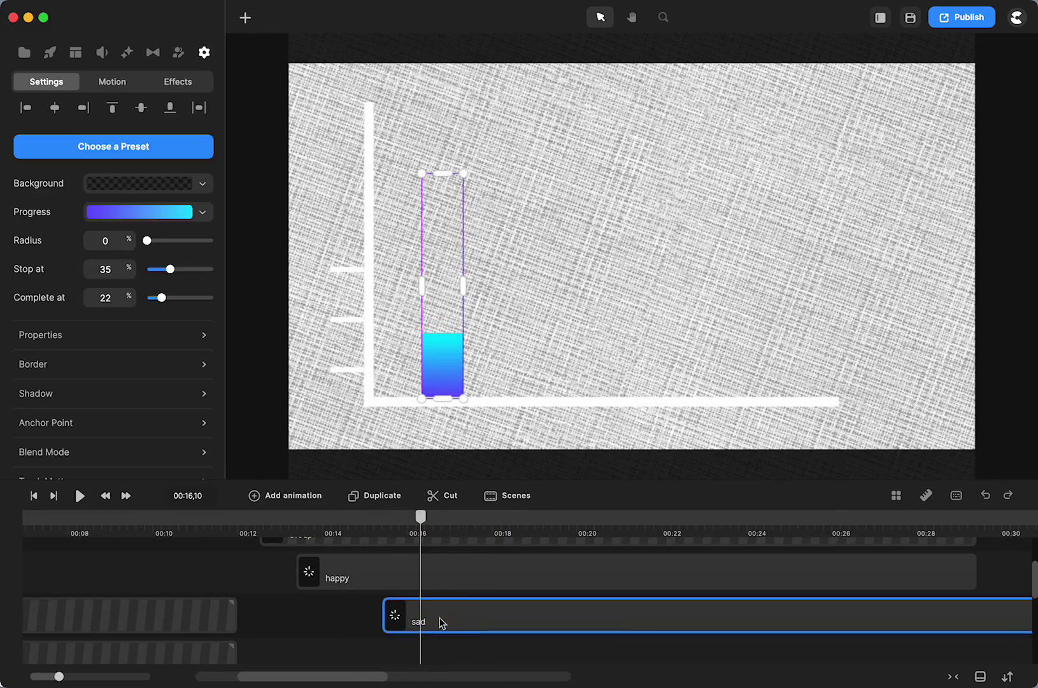
key(shift+Right)
key(shift+Right)
key(shift+Right)
key(shift+Right)
key(shift+Right)
key(shift+Right)
key(shift+Right)
key(shift+Right)
key(shift+Right)
key(shift+Right)
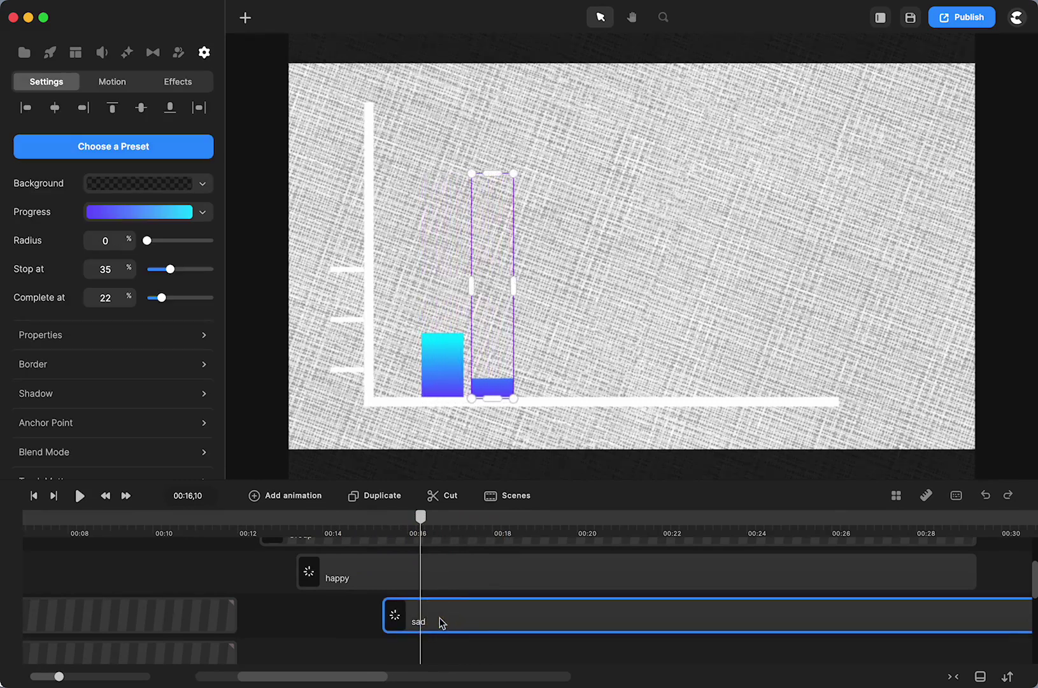
key(shift+Right)
key(shift+Right)
key(shift+Right)
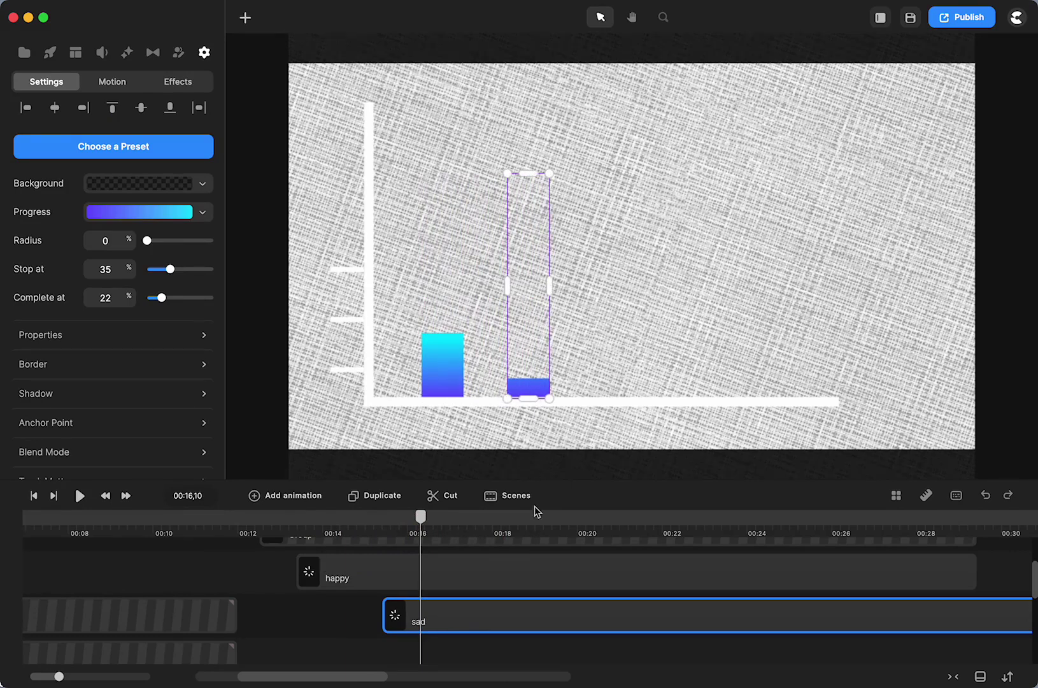
key(shift+Right)
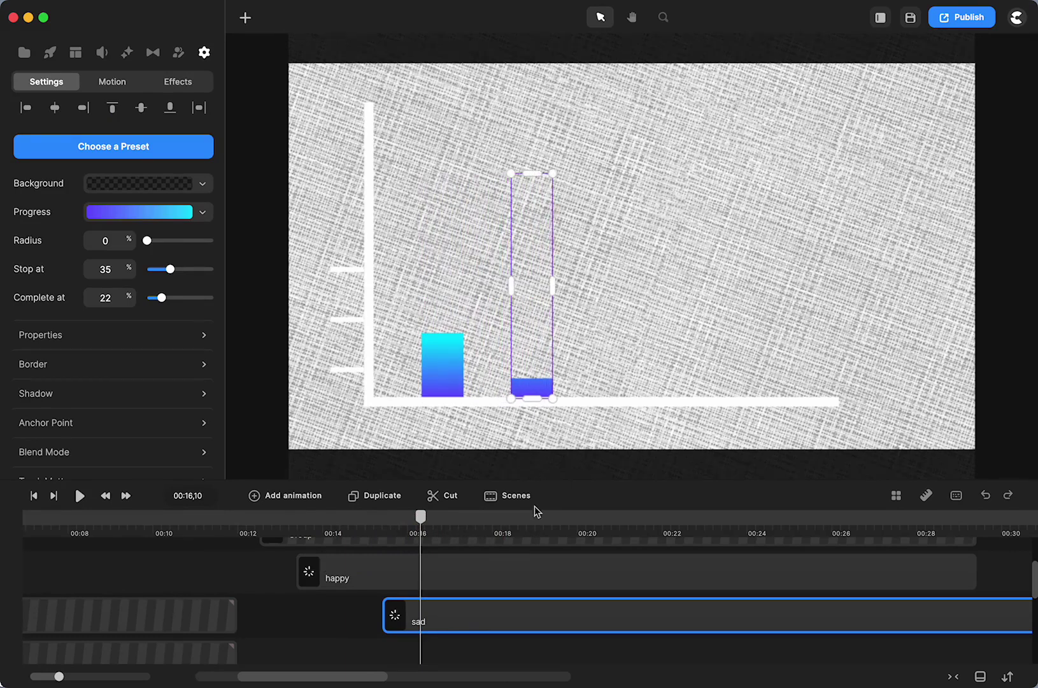
click(328, 517)
click(79, 501)
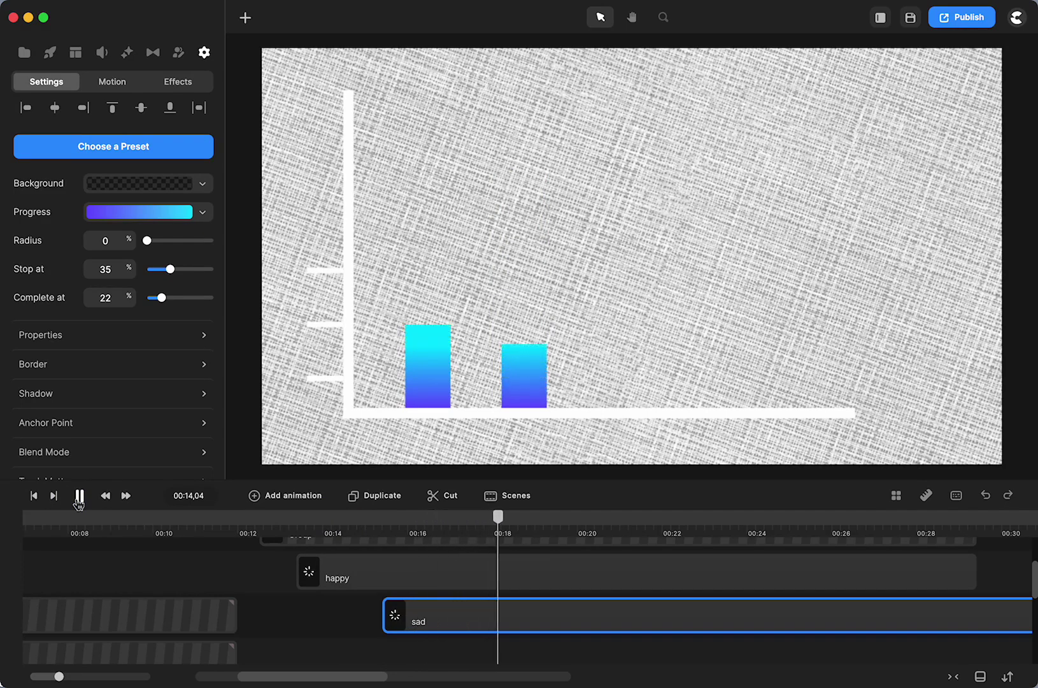
Set the sad bar's Stop at to 58% and shift its clip slightly later, near 00:16.
click(79, 498)
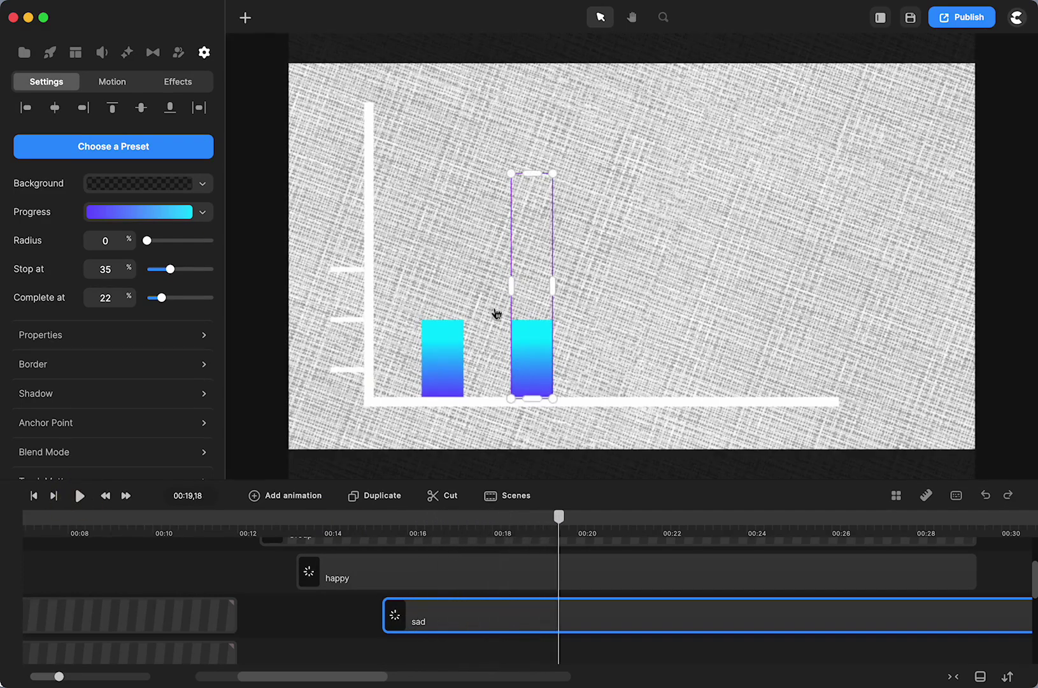
drag(170, 268, 186, 270)
click(81, 498)
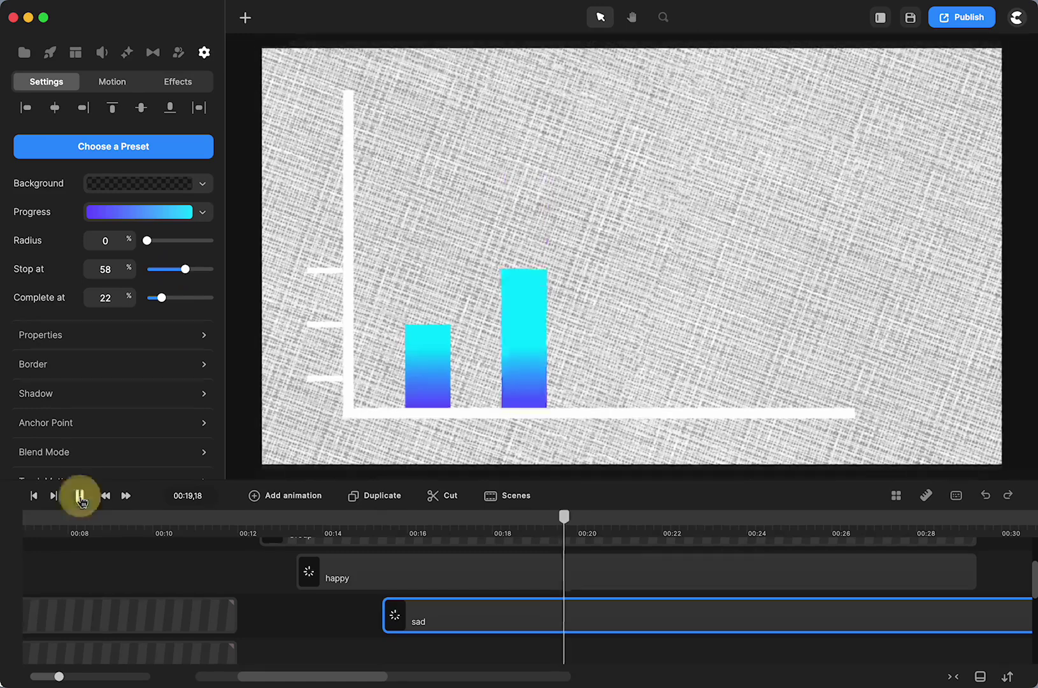
click(370, 526)
click(81, 496)
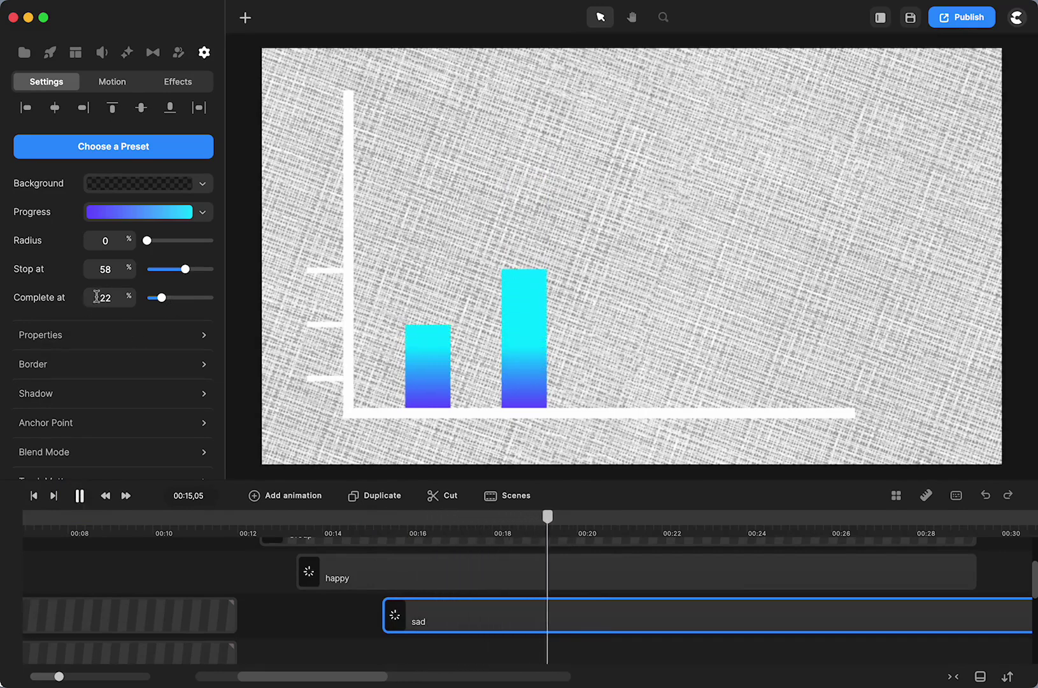
click(81, 497)
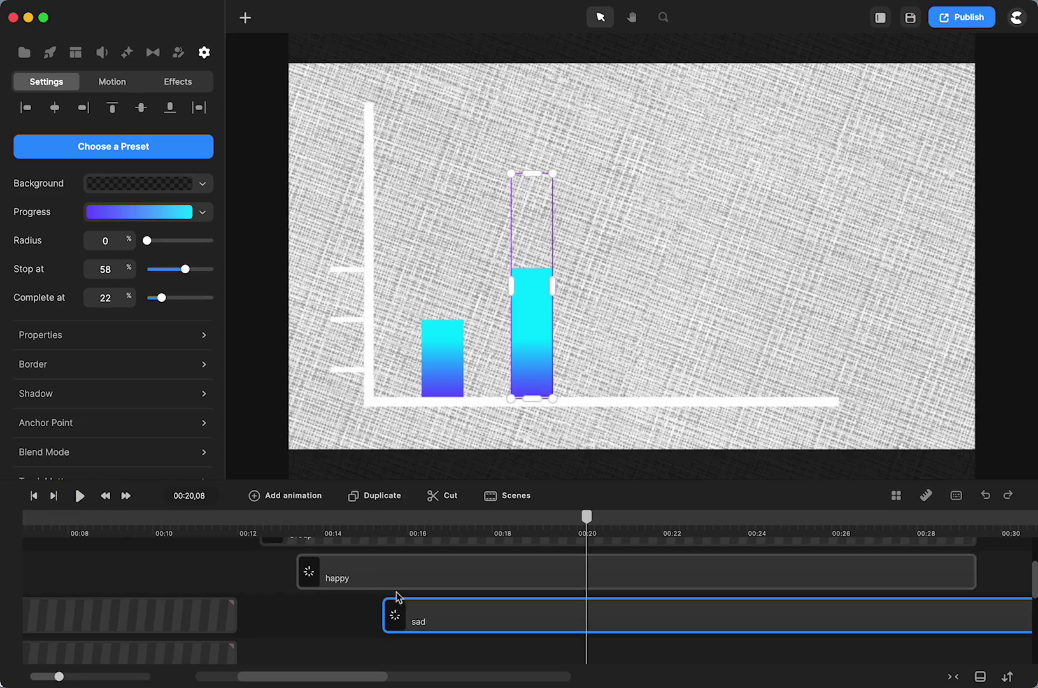
drag(394, 615, 422, 612)
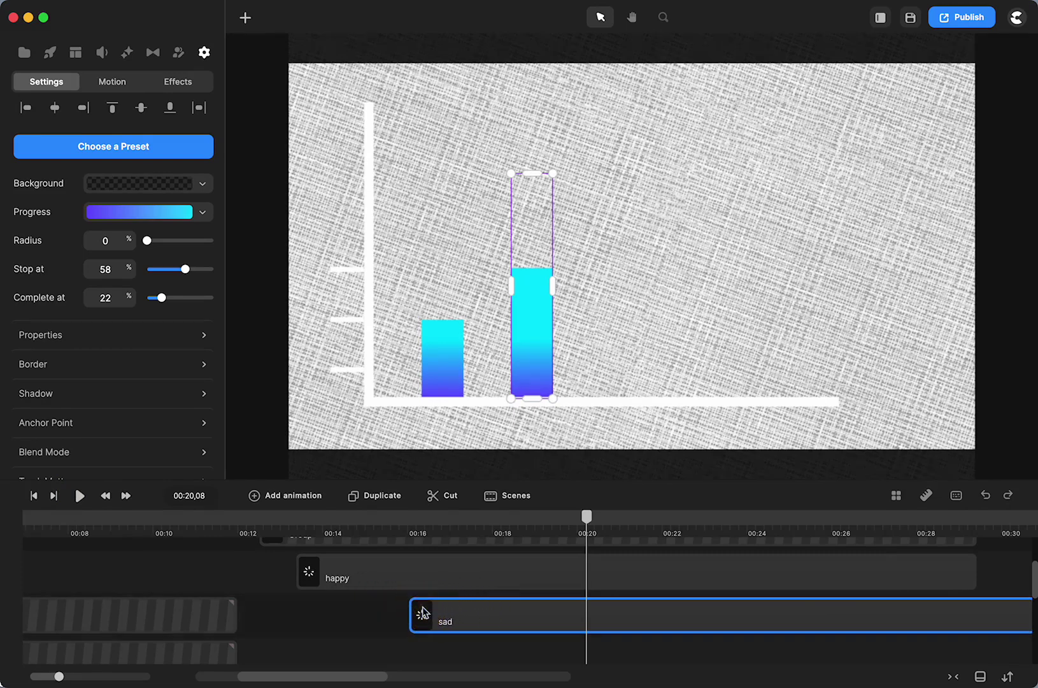
click(340, 630)
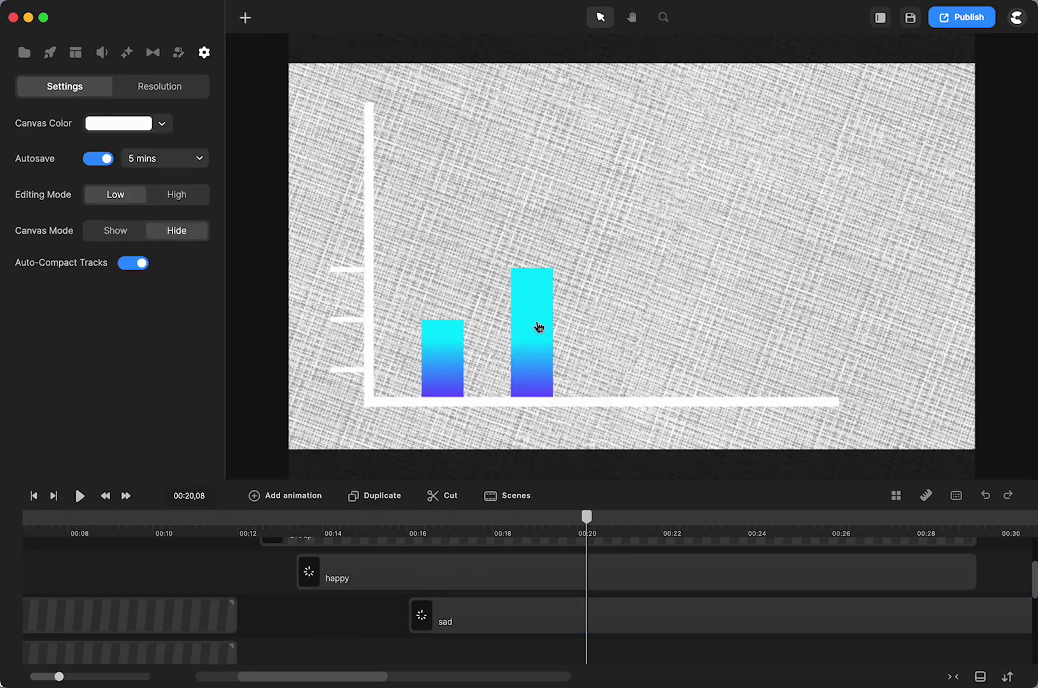
Drag a copy of the sad clip to start near 00:20, then open the middle bar's Progress color.
click(476, 611)
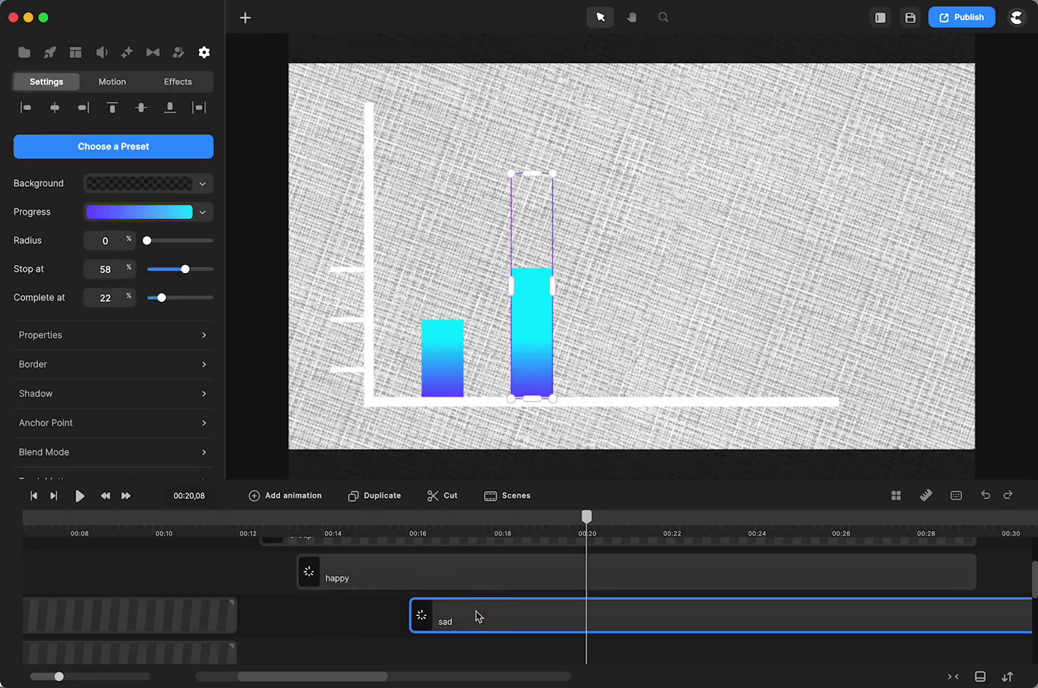
drag(475, 667, 625, 605)
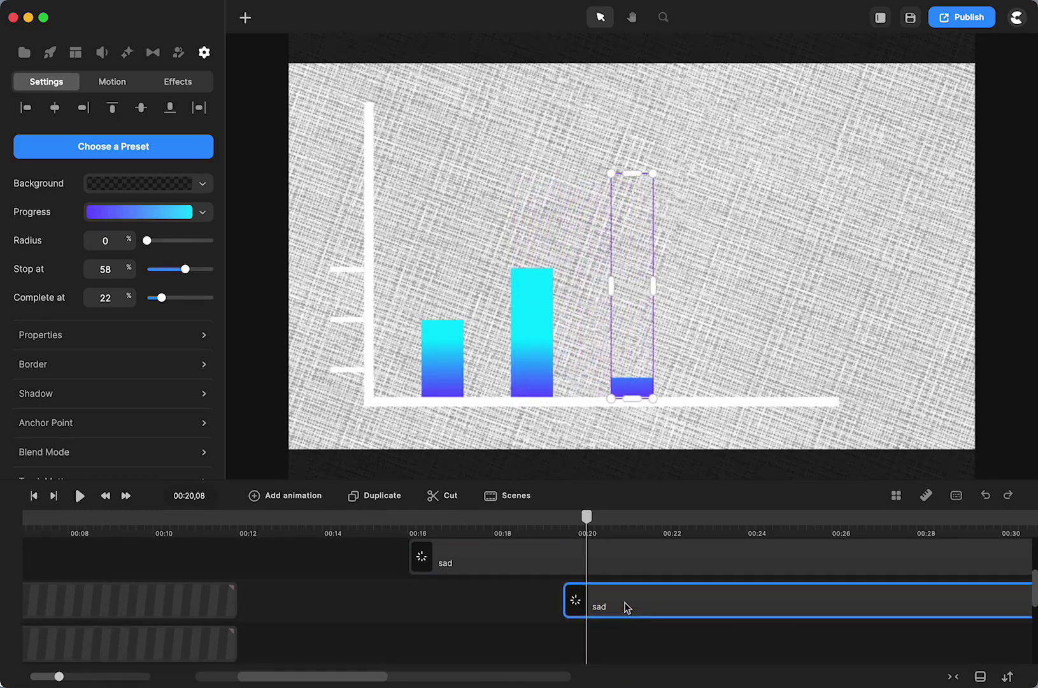
click(483, 559)
scroll(483, 558, up, 1)
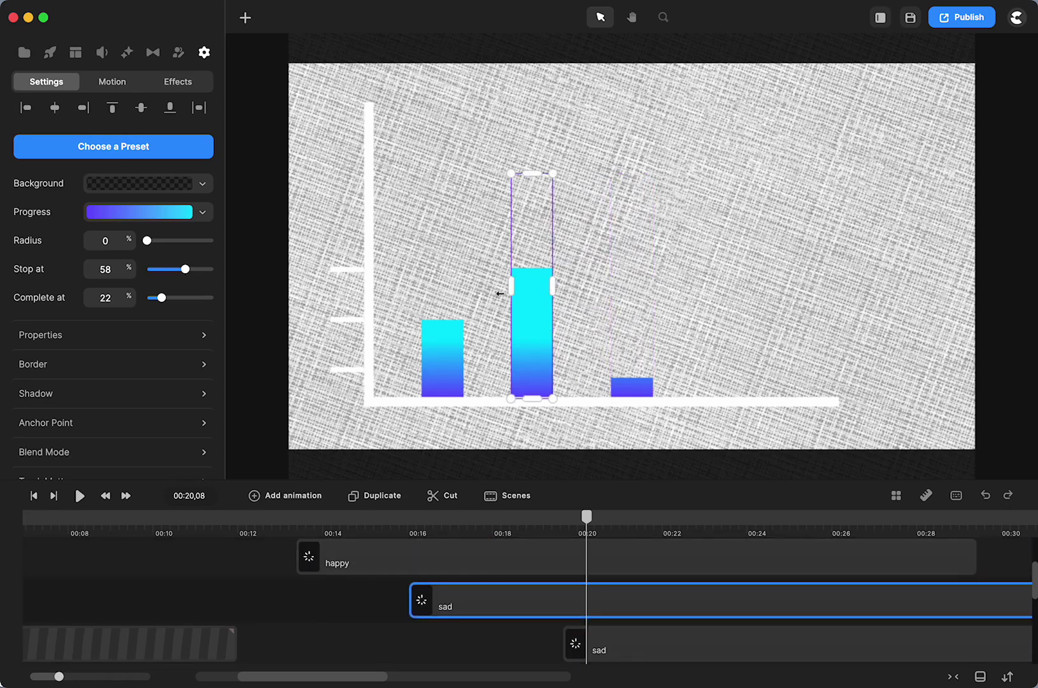
click(202, 216)
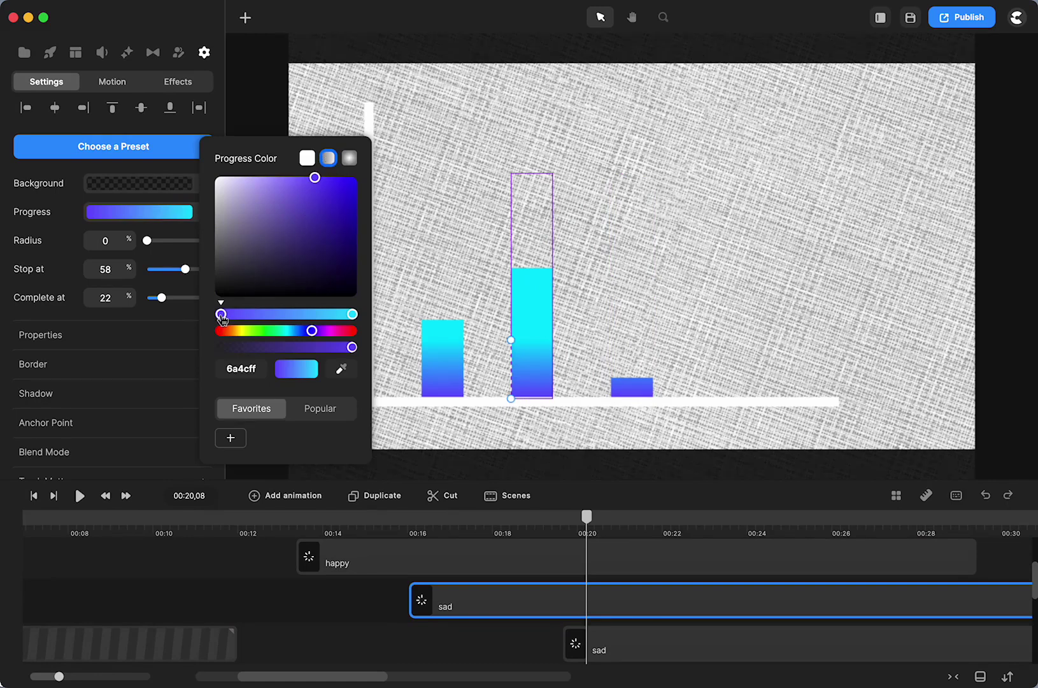
Change the middle bar's gradient to ff4cff magenta at the start and 7200ff violet at the end.
click(331, 331)
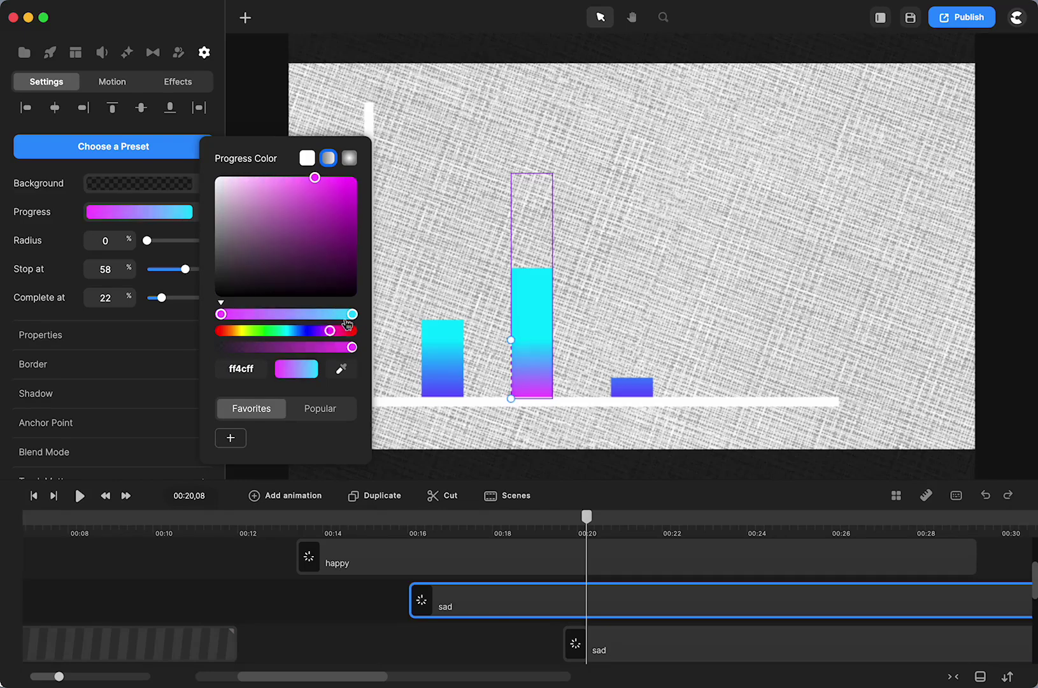
click(353, 314)
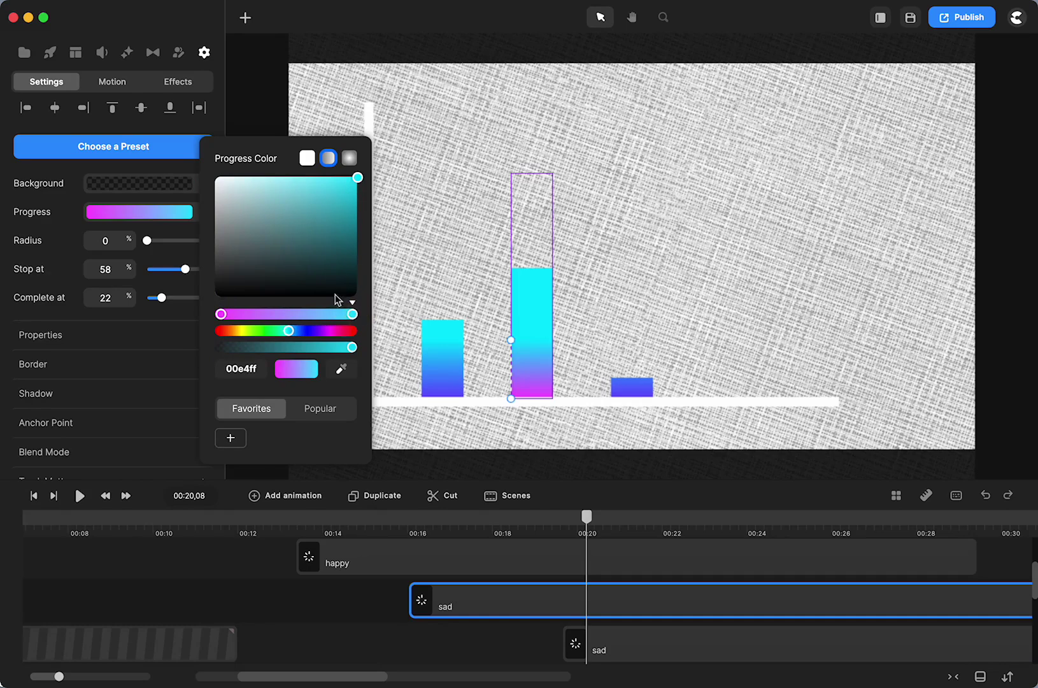
click(319, 331)
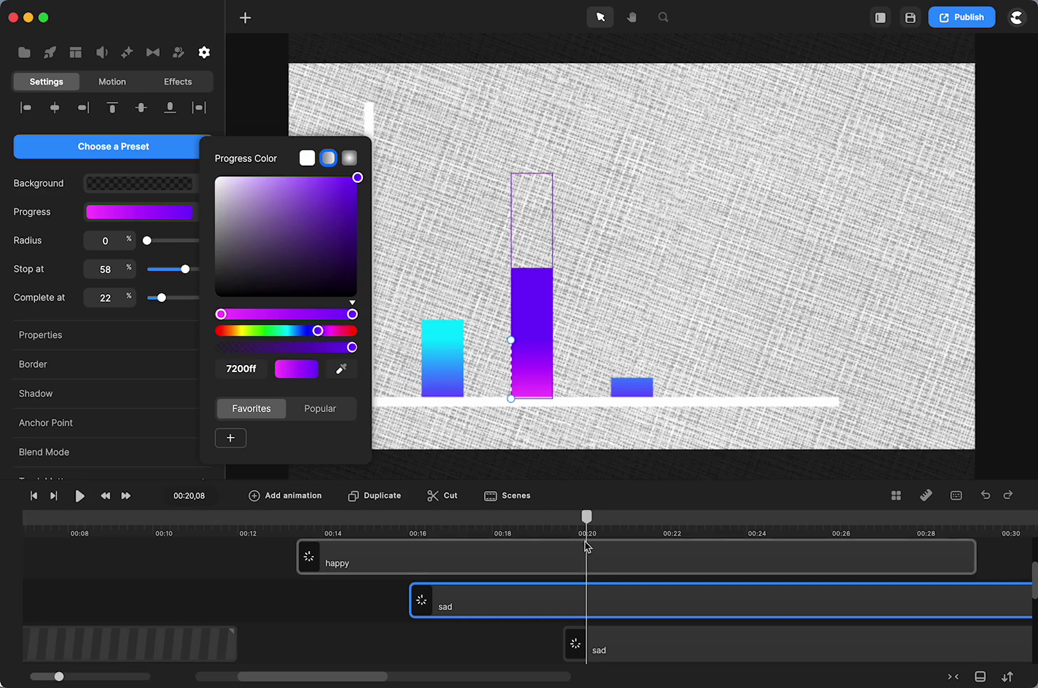
drag(586, 517, 726, 561)
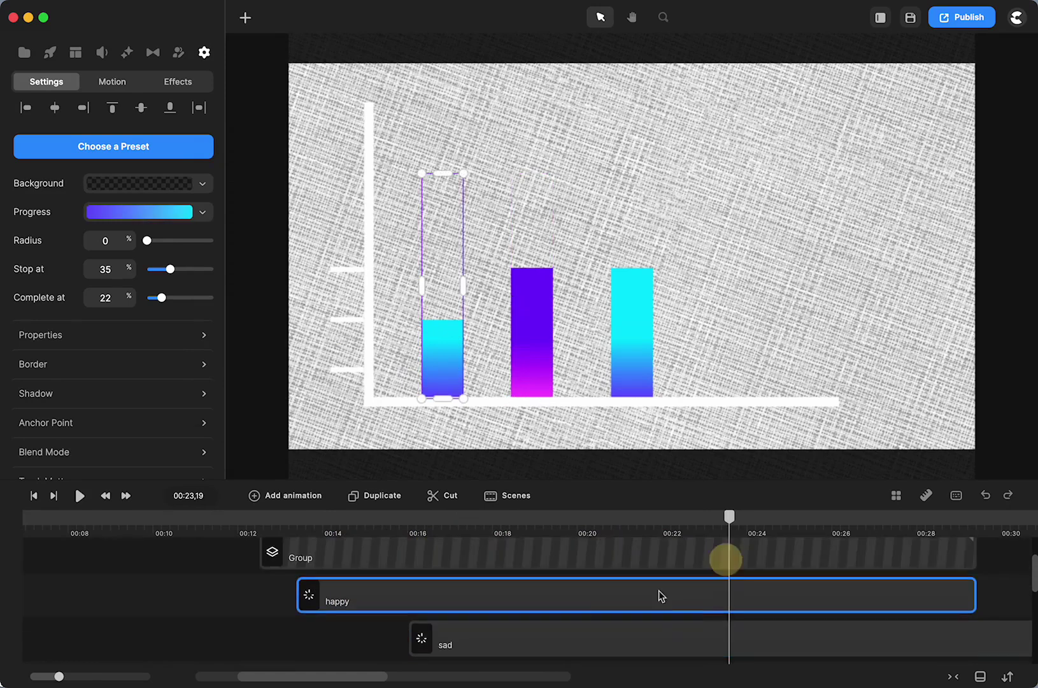
Play the chart animation from the start and pause partway to review the bars.
click(53, 519)
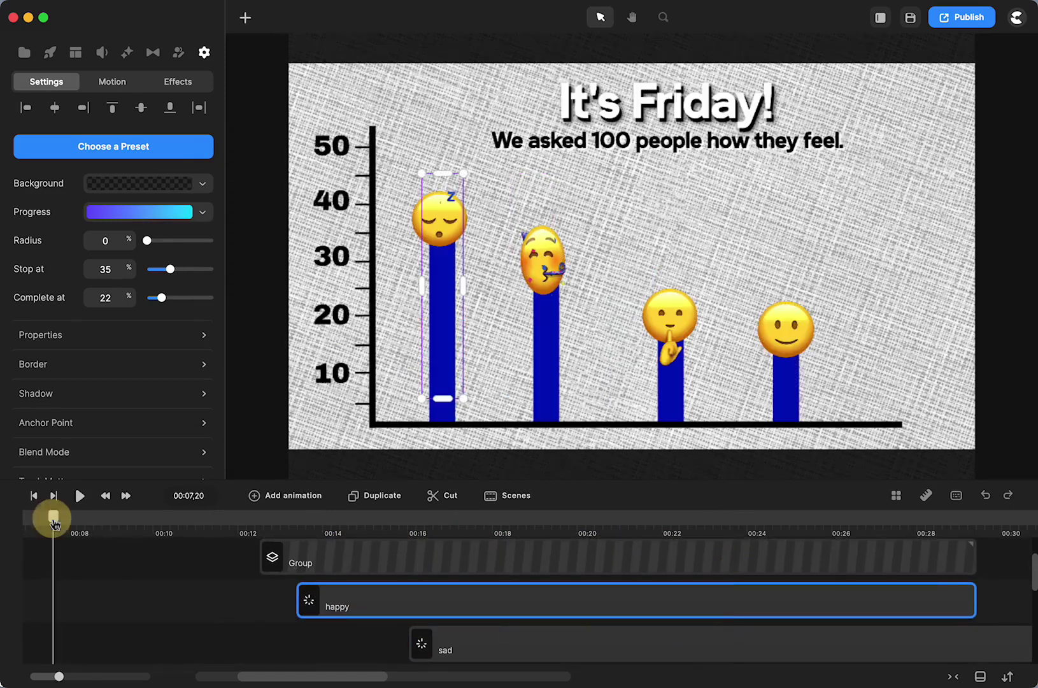
scroll(150, 569, left, 5)
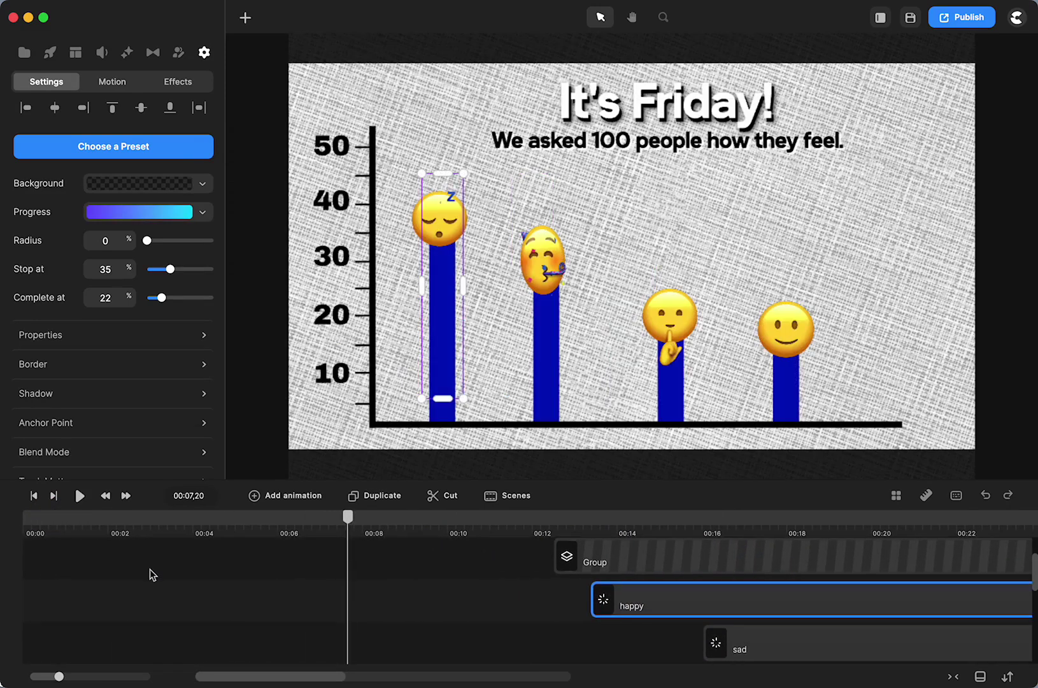
scroll(150, 568, down, 3)
scroll(150, 569, down, 3)
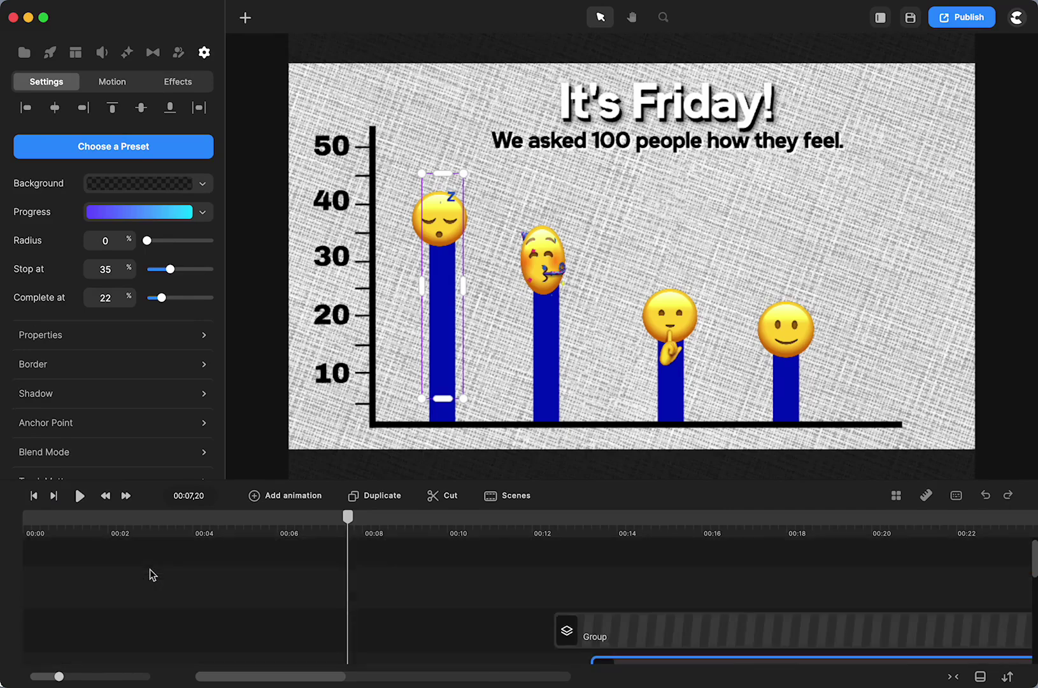
scroll(151, 568, up, 5)
scroll(150, 569, down, 1)
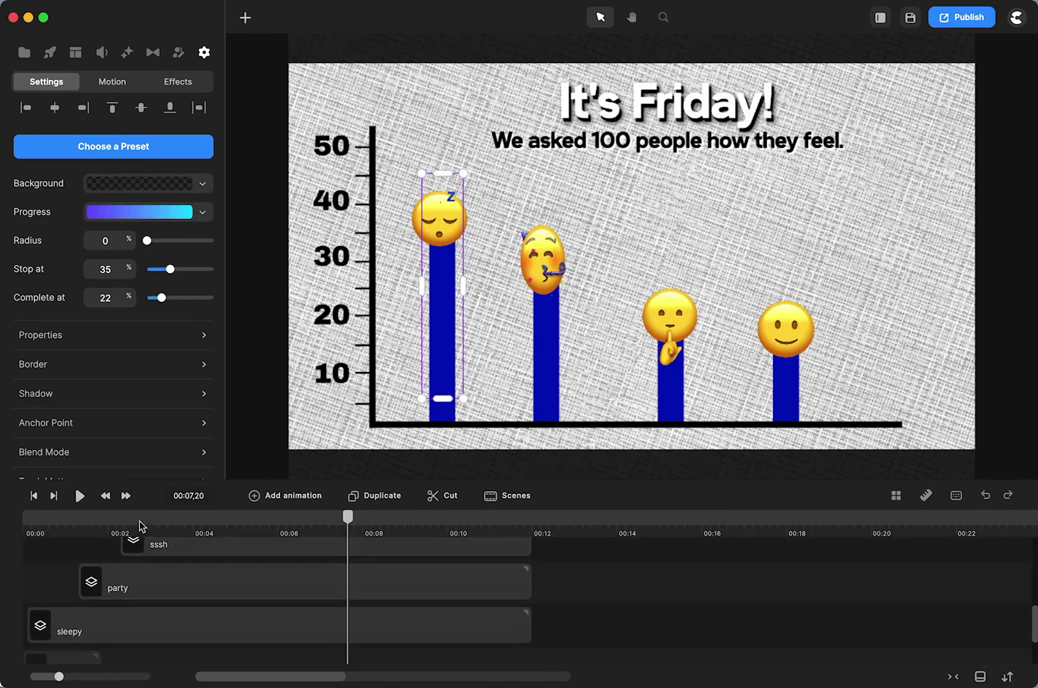
click(30, 496)
click(79, 494)
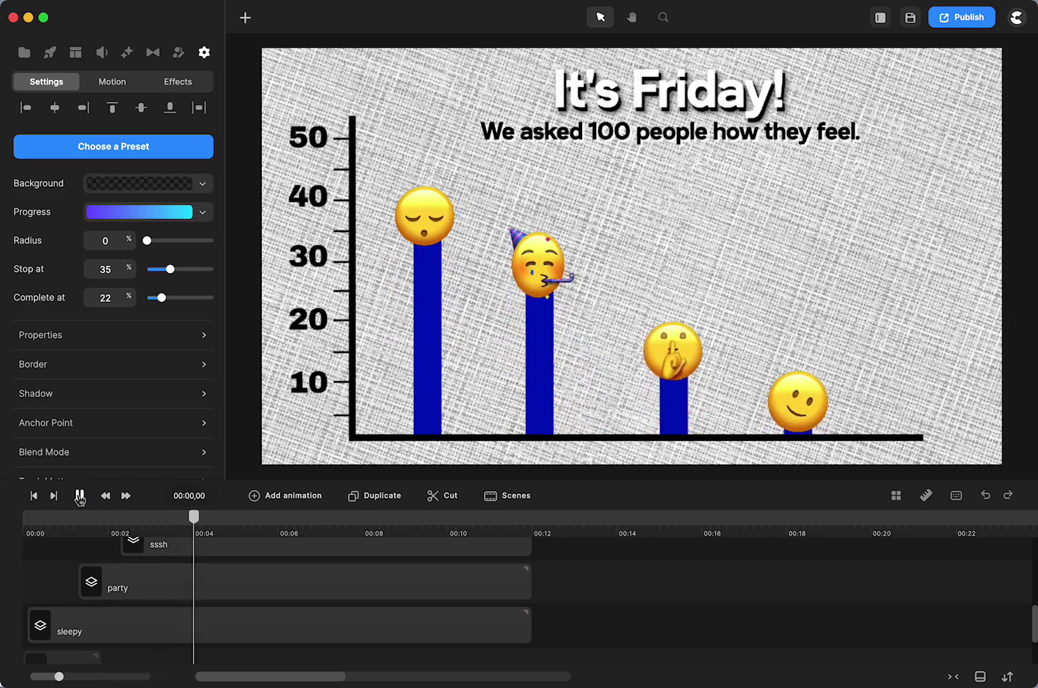
click(78, 496)
Move the happy and both sad clips down one track row, then jump to 00:13.
click(51, 52)
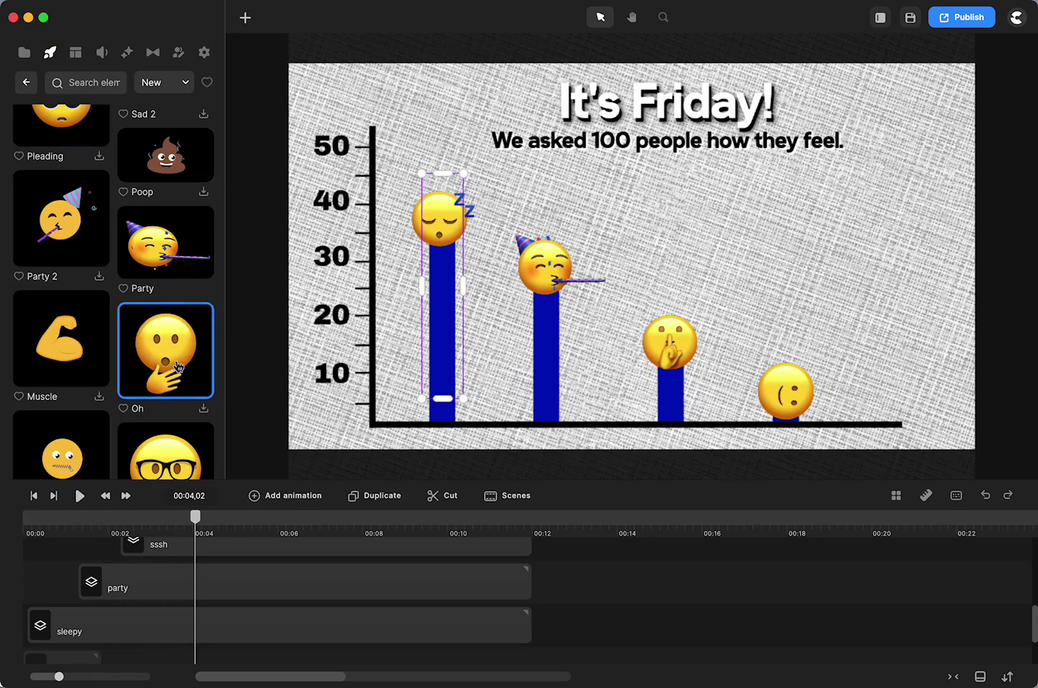
scroll(718, 595, up, 5)
scroll(721, 596, up, 1)
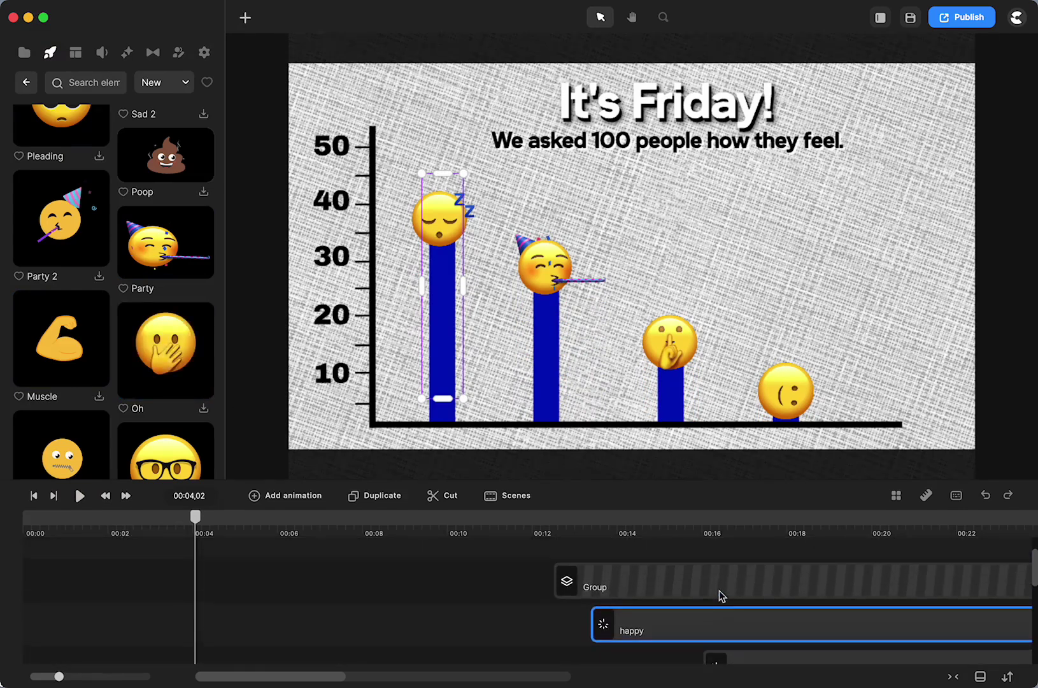
scroll(670, 656, down, 6)
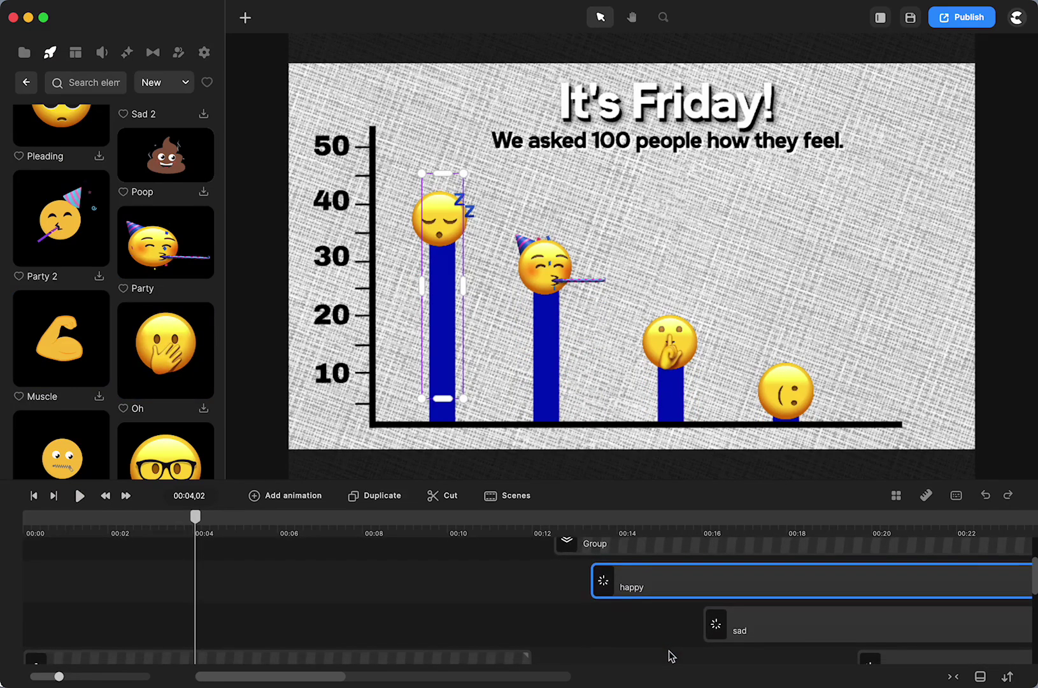
click(614, 563)
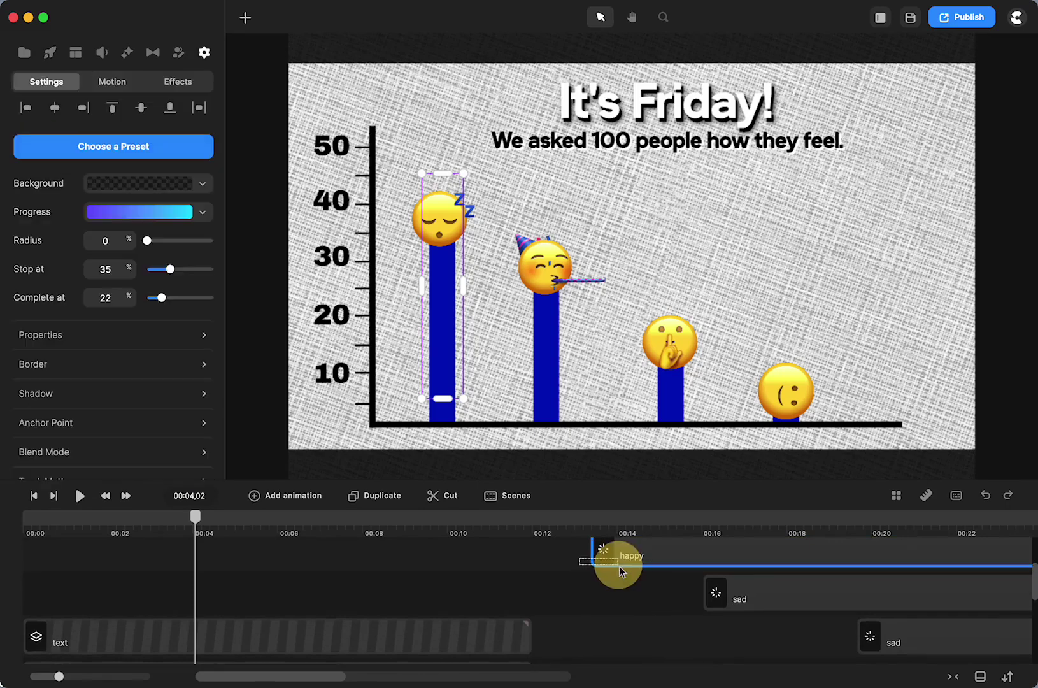
drag(529, 546, 878, 646)
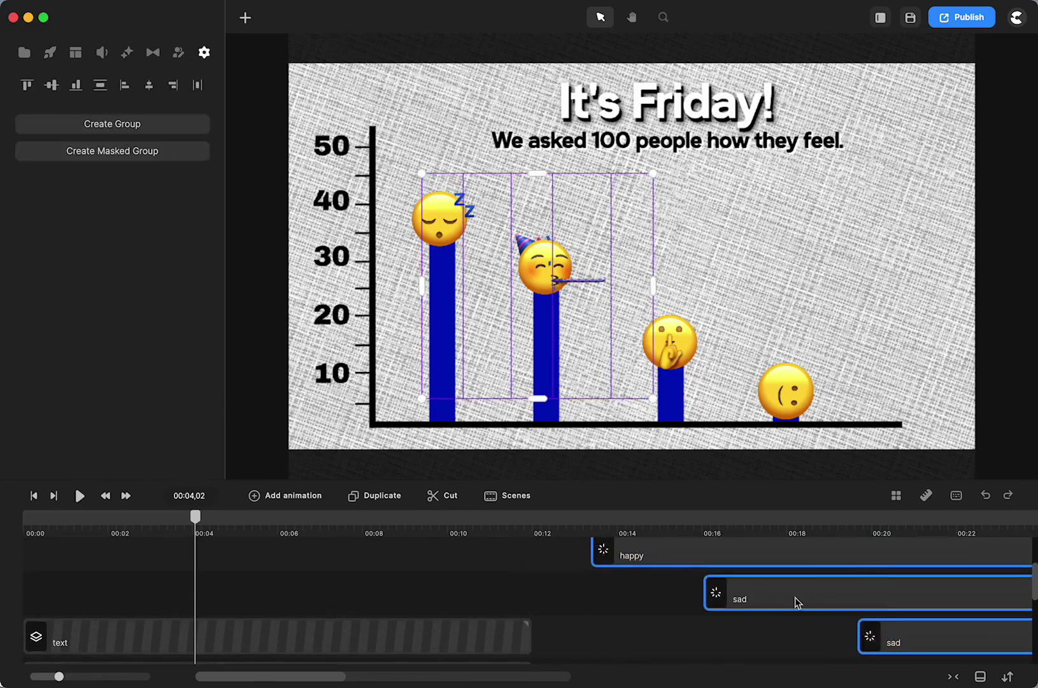
drag(794, 603, 790, 645)
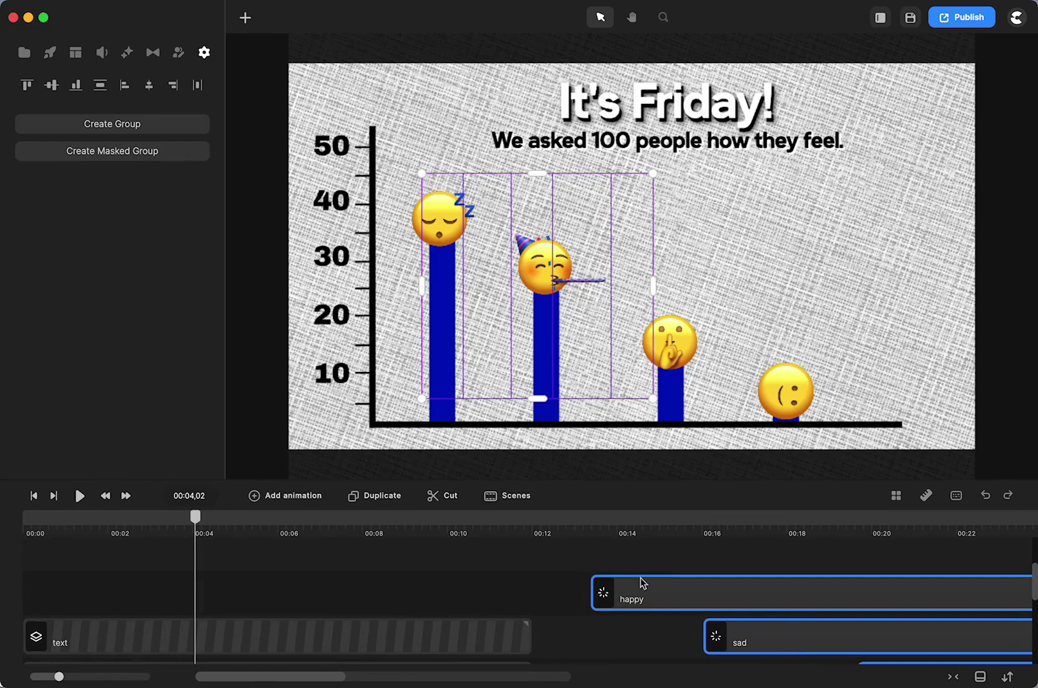
click(612, 562)
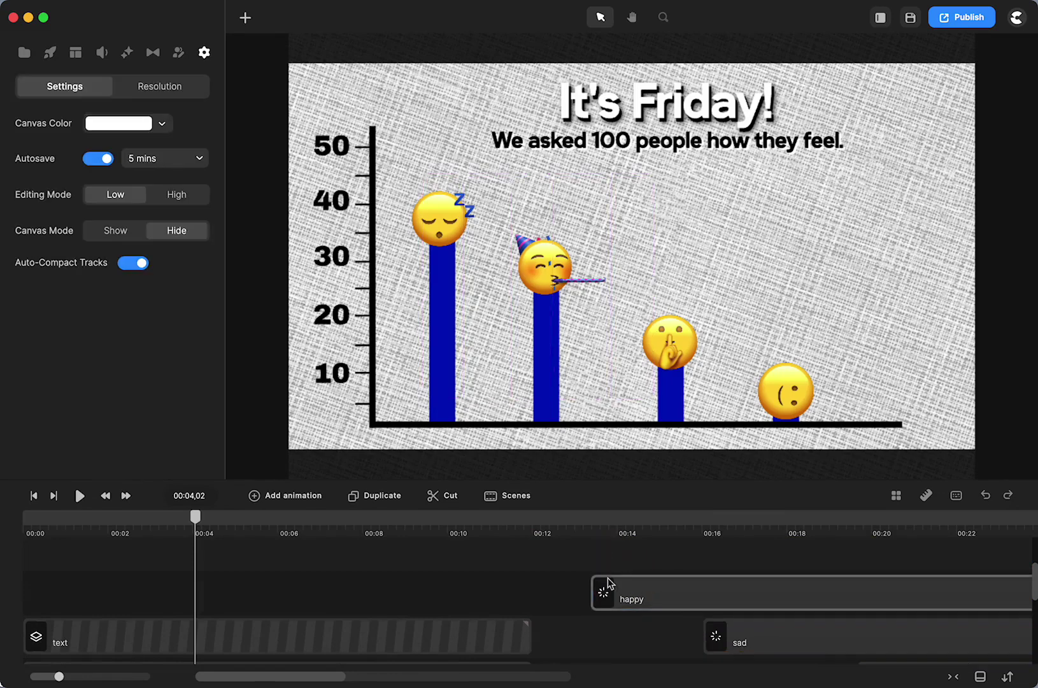
click(590, 520)
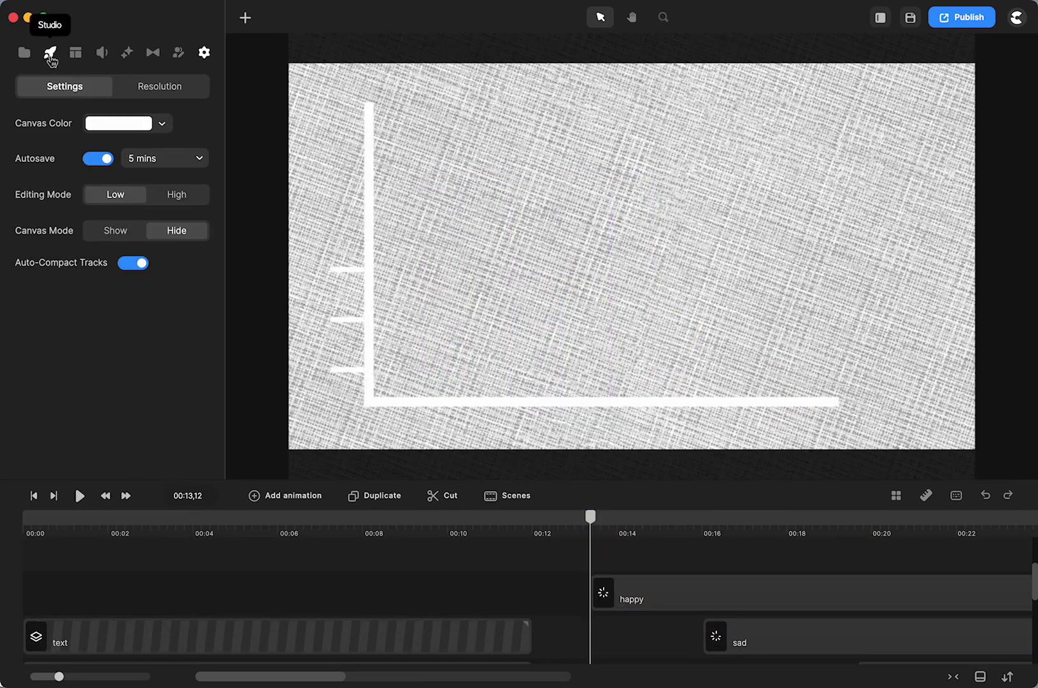
Search the elements for 'happy', place the Laughing Tears emoji, and scale it to 46%.
click(47, 54)
click(84, 82)
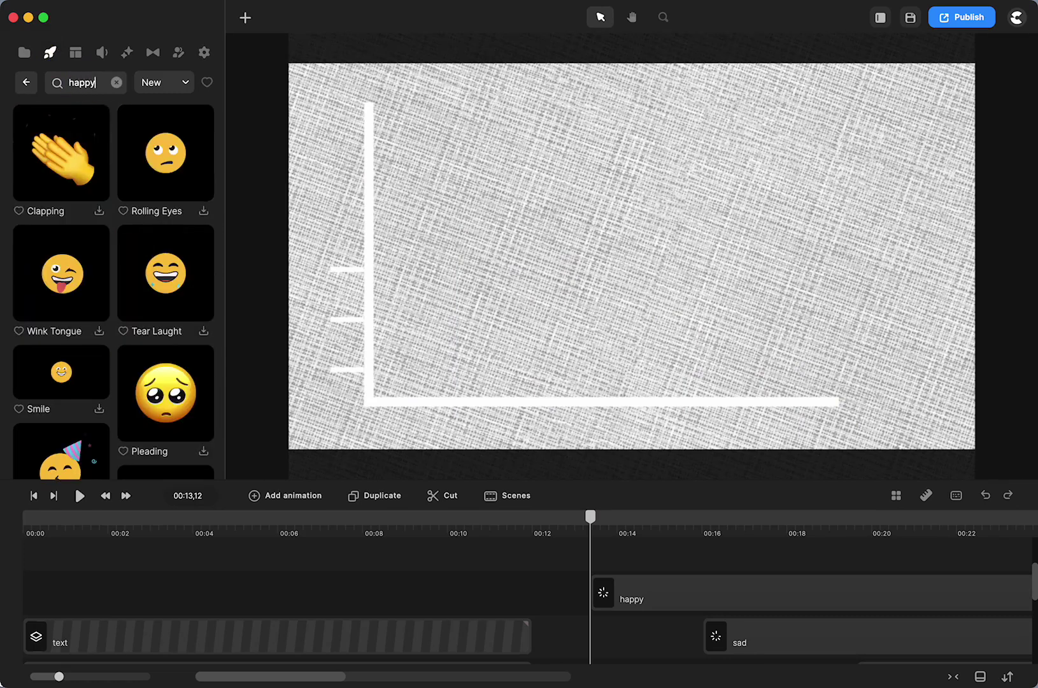
scroll(124, 305, down, 5)
scroll(126, 309, up, 3)
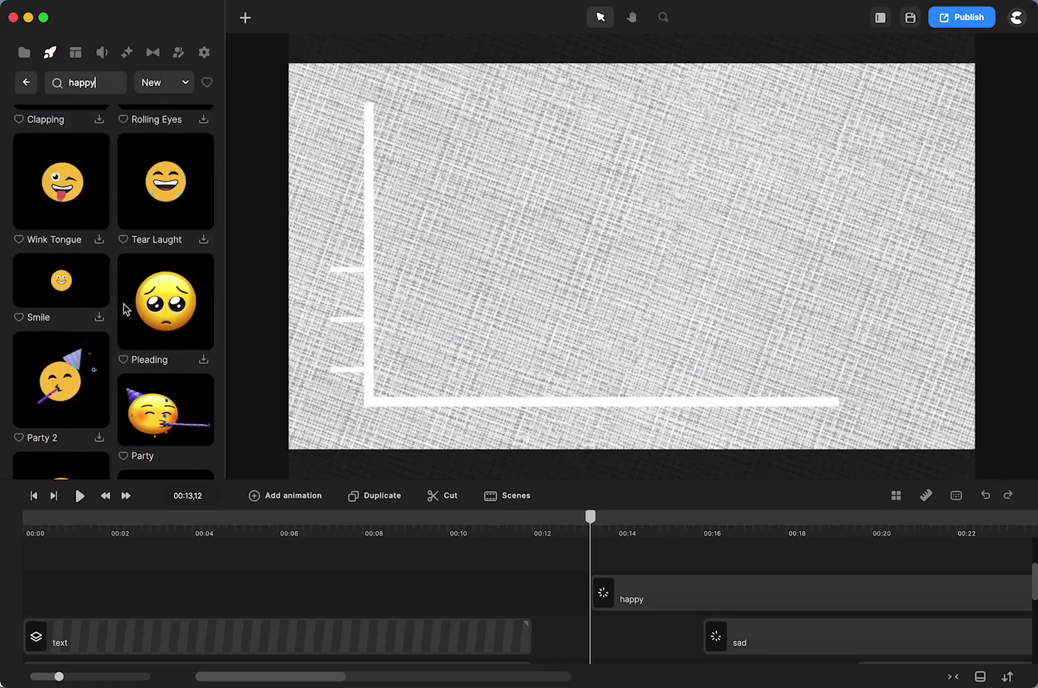
scroll(124, 308, up, 3)
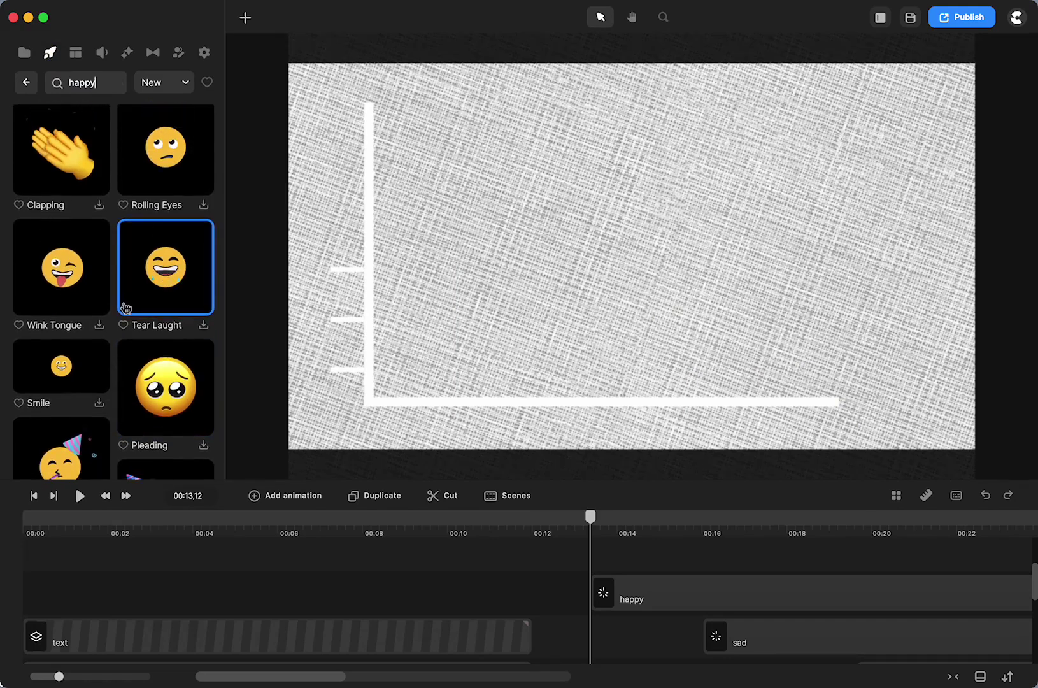
scroll(125, 307, down, 1)
scroll(177, 282, down, 15)
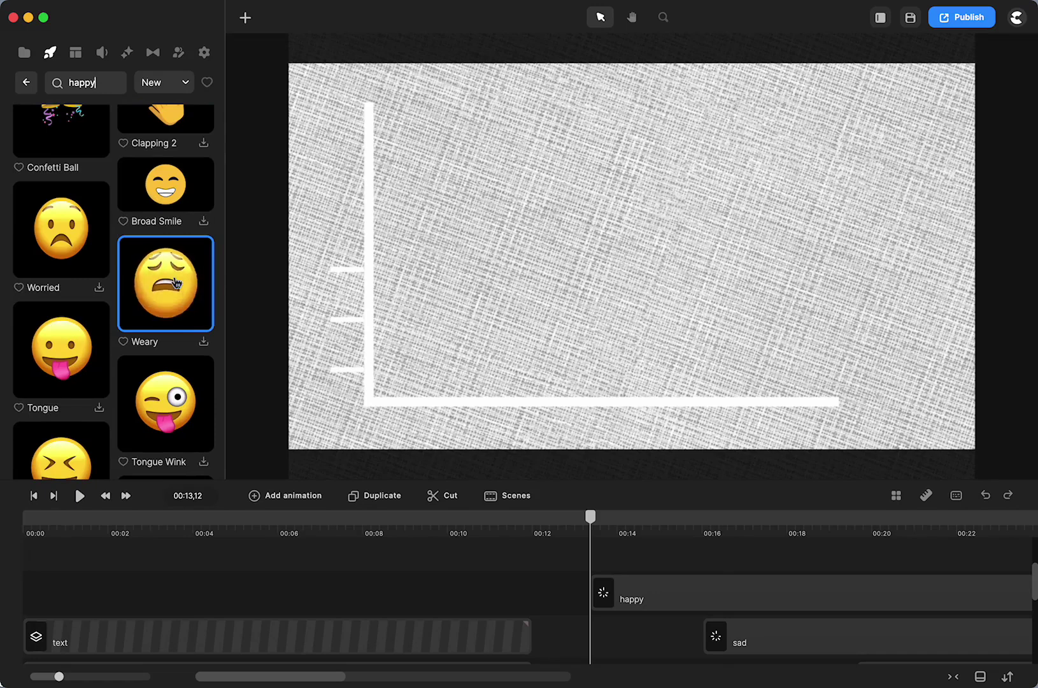
scroll(177, 282, down, 10)
scroll(176, 282, down, 5)
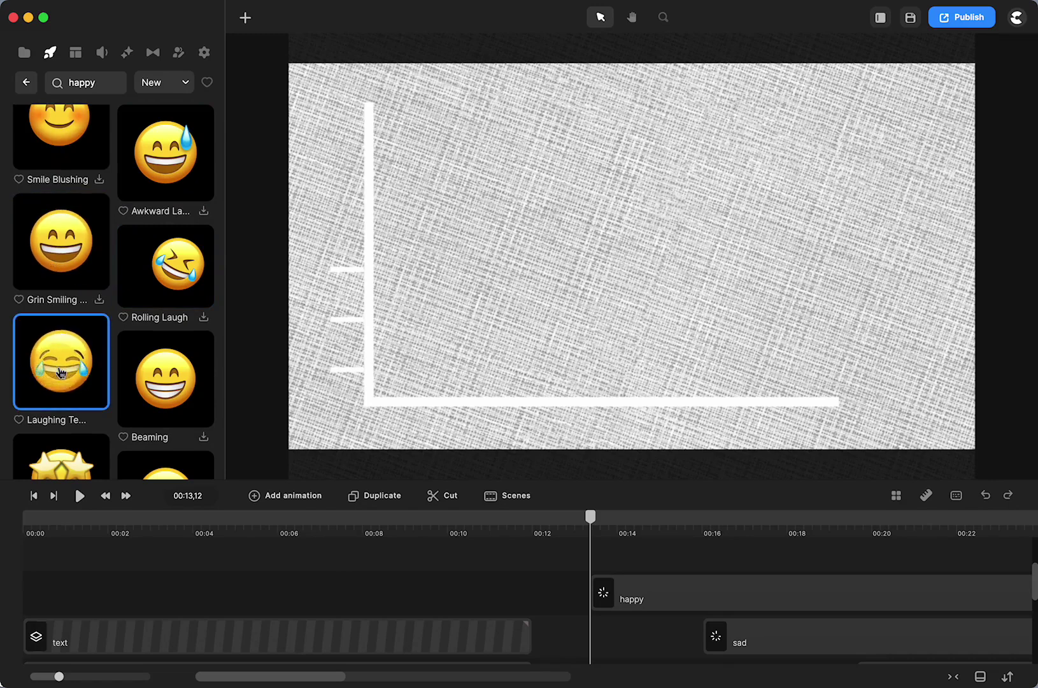
drag(66, 357, 629, 559)
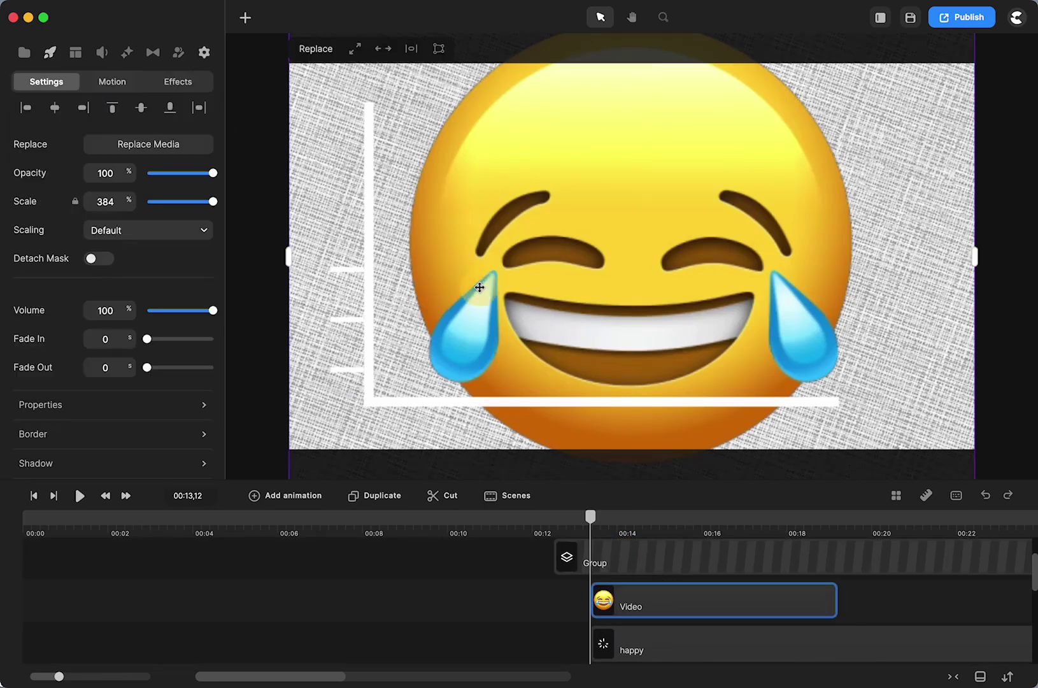
drag(214, 200, 158, 203)
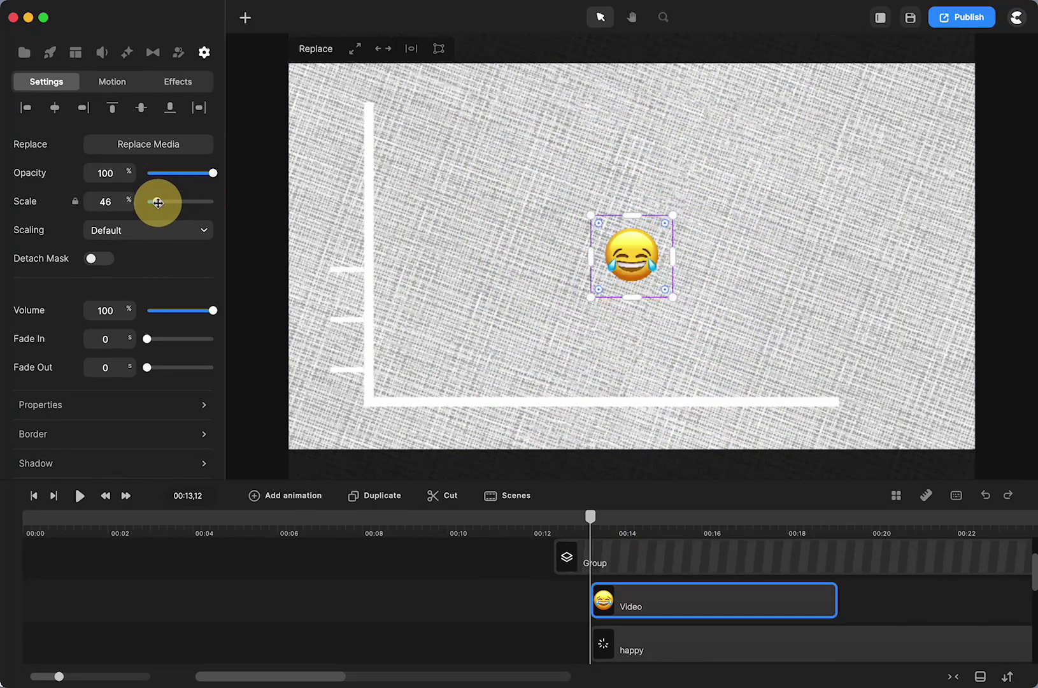
Apply the Clip Speed effect to the laughing emoji at 50%, then move to 00:15.
click(128, 54)
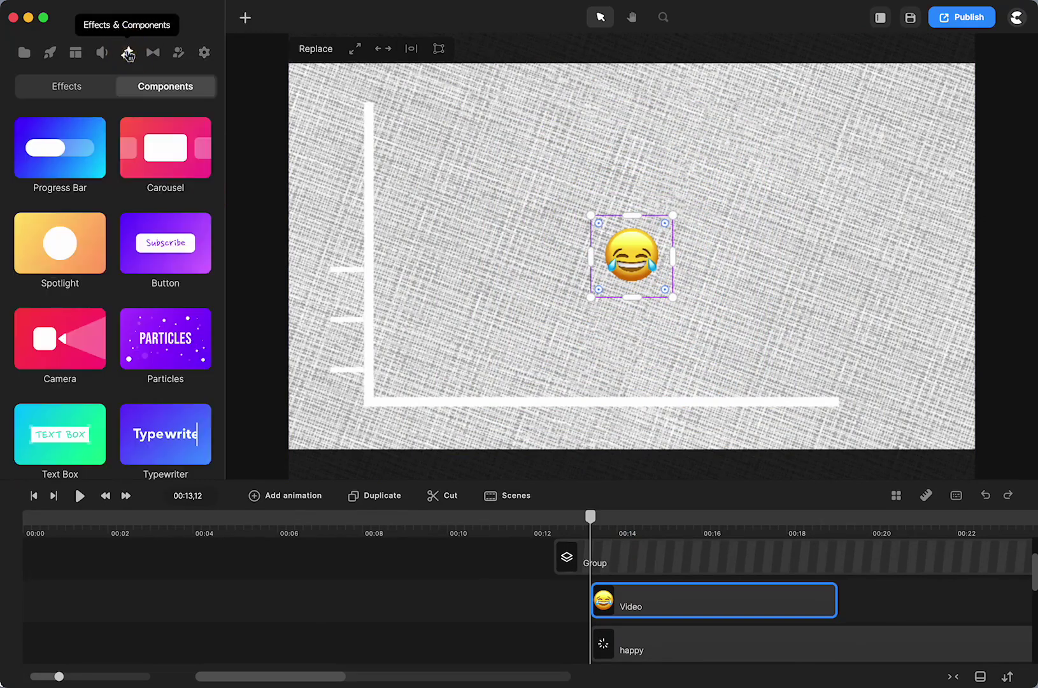
click(83, 91)
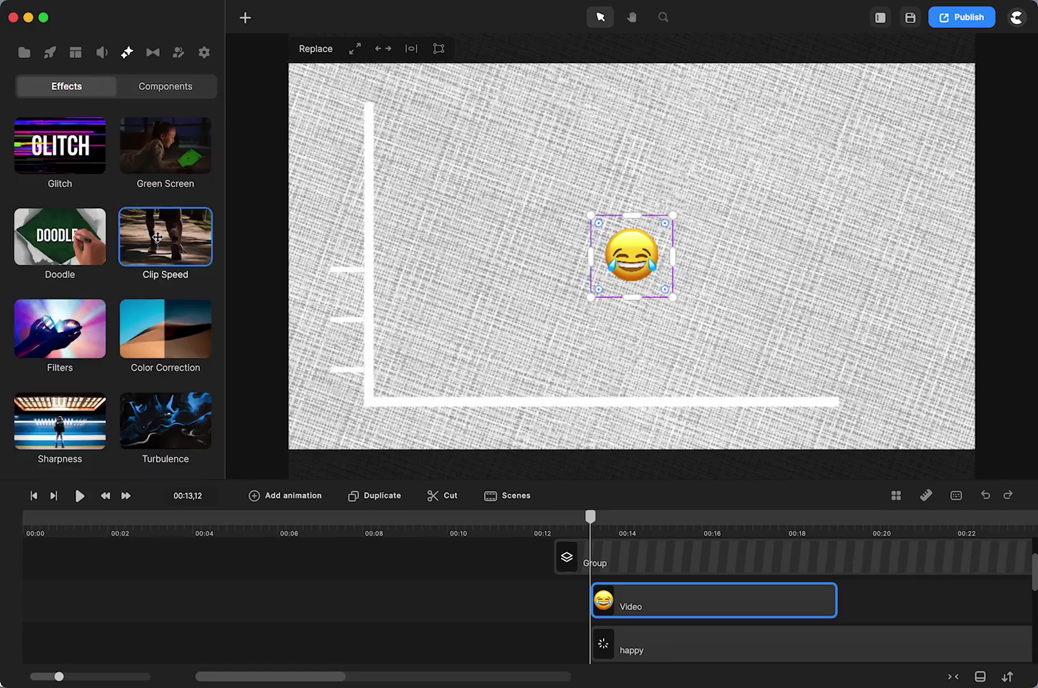
drag(159, 239, 634, 267)
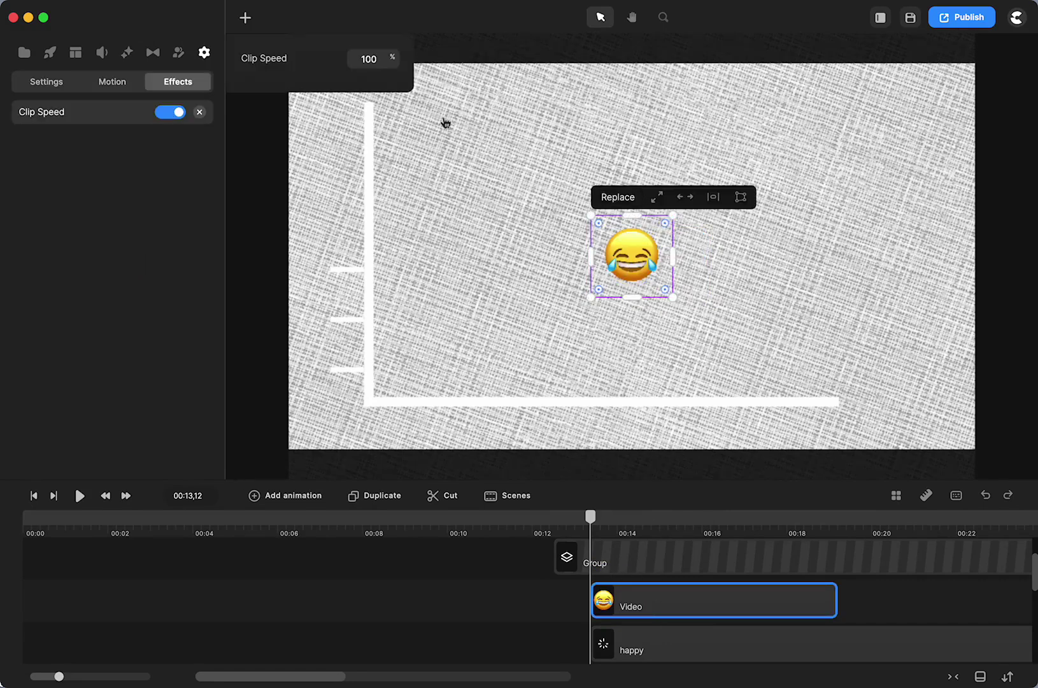
drag(389, 55, 300, 53)
scroll(413, 534, right, 5)
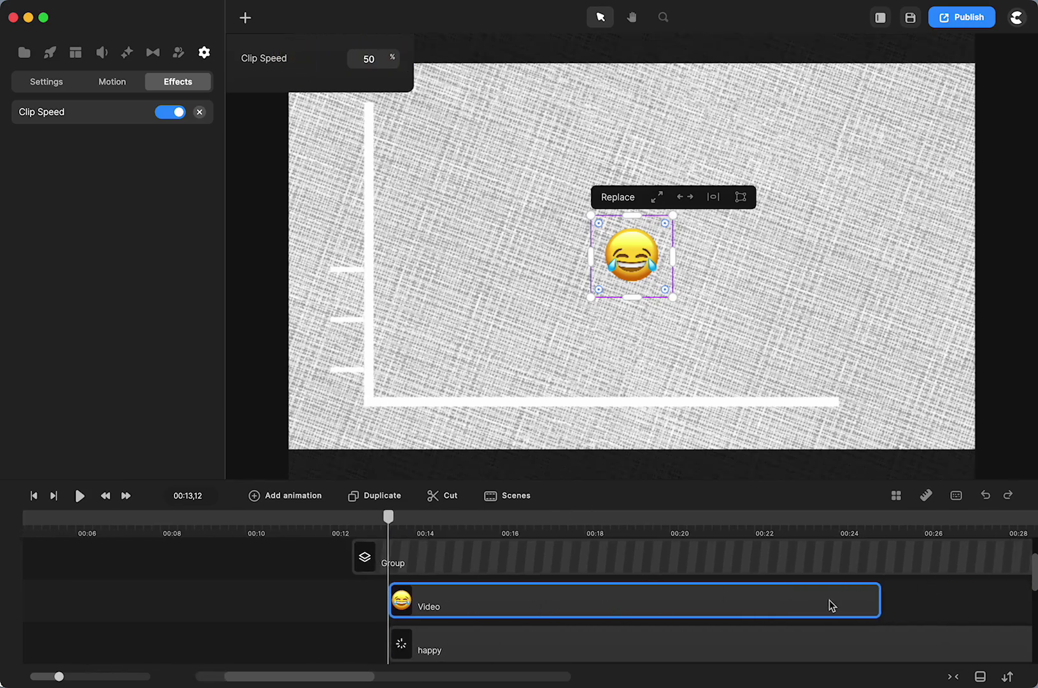
drag(387, 517, 463, 517)
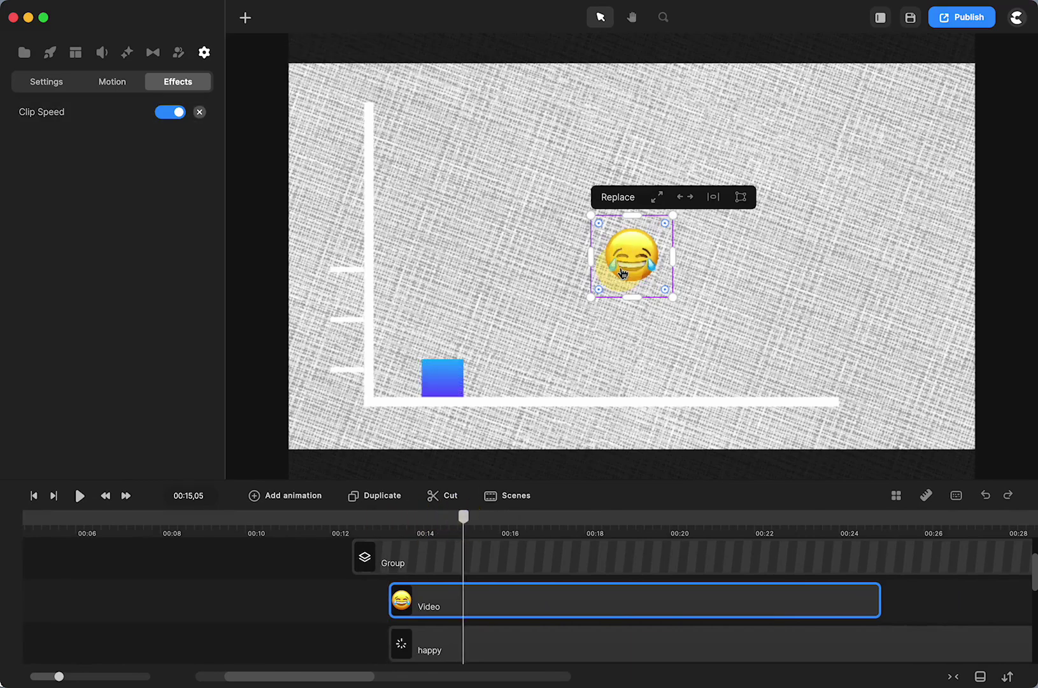
Move the laughing emoji onto the blue bar, enlarge it and centre it over the bar.
drag(623, 274, 430, 355)
drag(484, 307, 508, 296)
drag(462, 355, 444, 344)
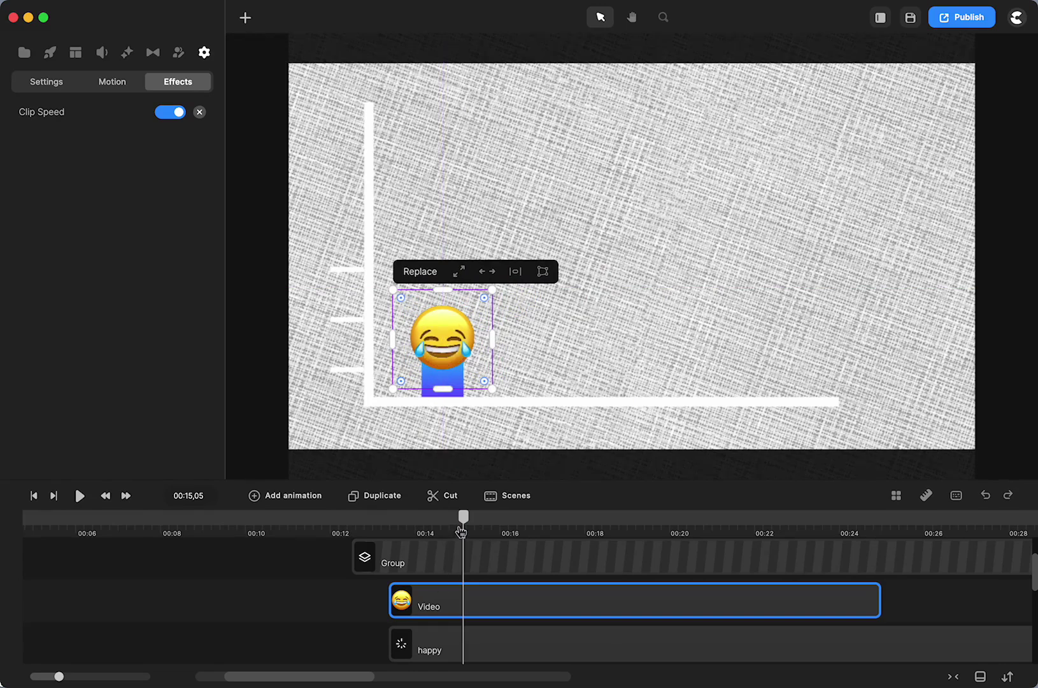
Shift the two sad emoji clips later on the timeline.
drag(463, 519, 644, 537)
scroll(459, 629, down, 3)
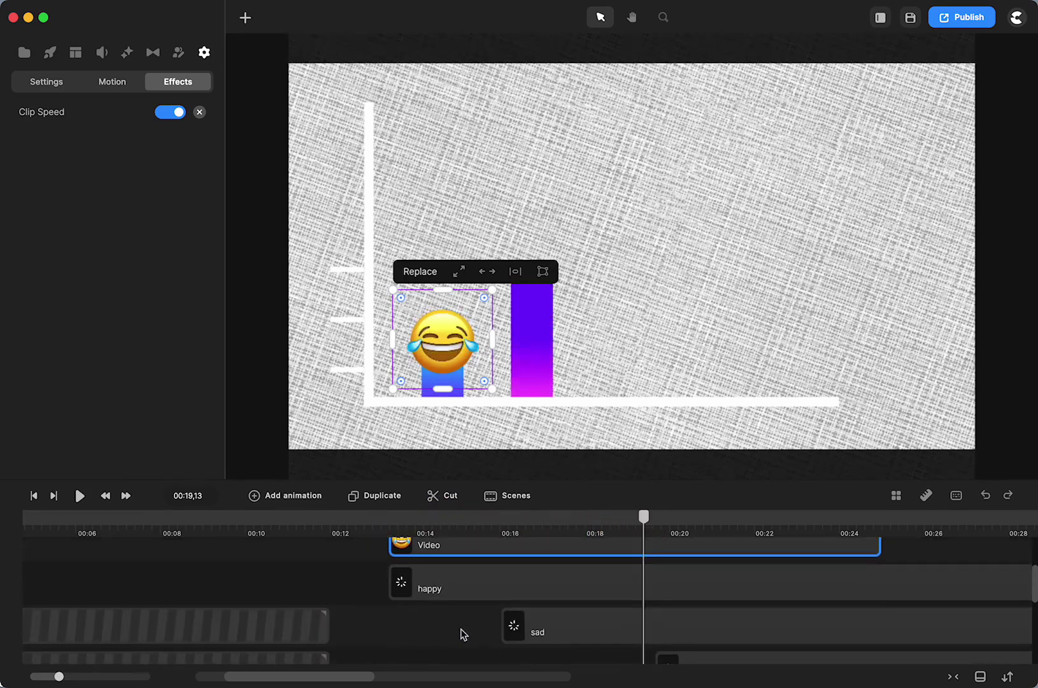
drag(460, 628, 723, 651)
drag(571, 613, 852, 615)
click(480, 634)
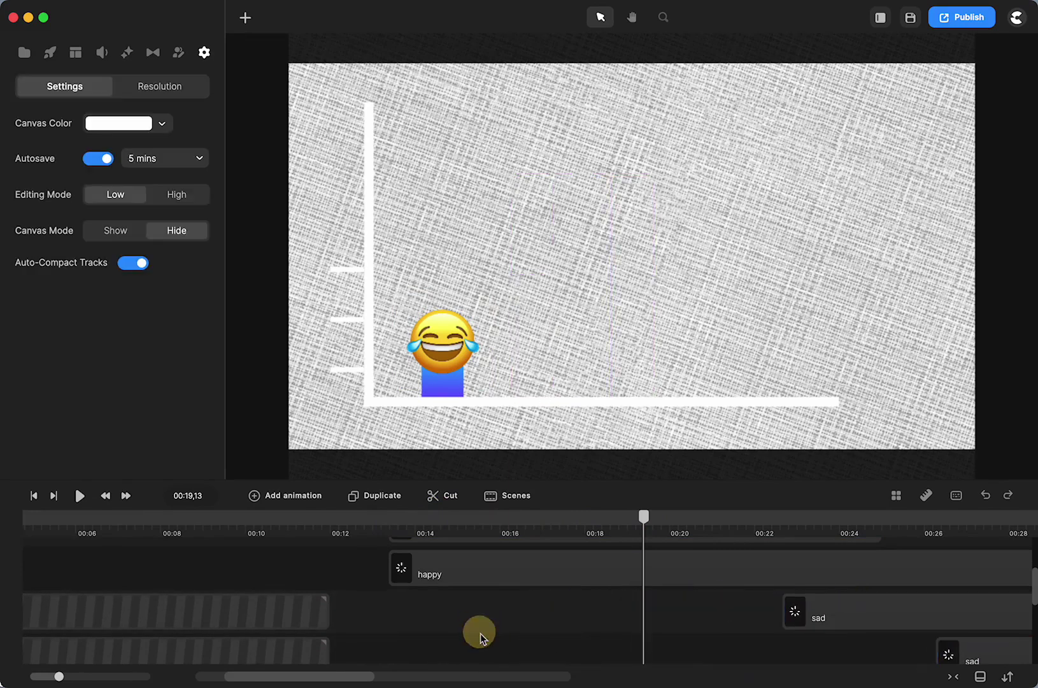
Lower the laughing emoji onto the horizontal axis line, just right of the vertical axis.
drag(645, 527, 394, 516)
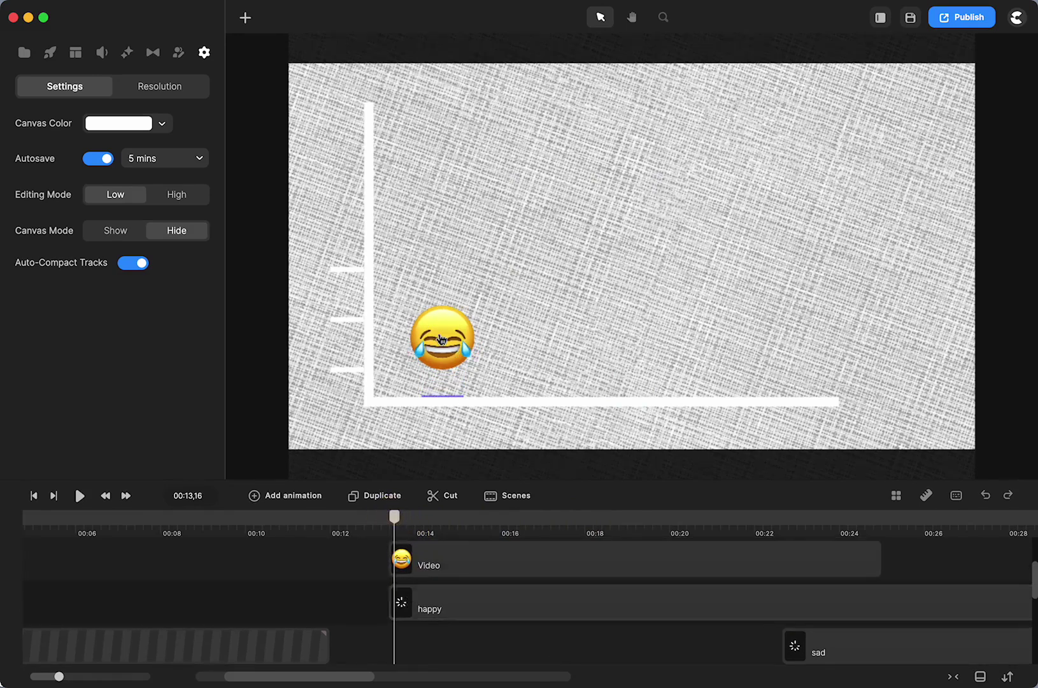
drag(442, 338, 440, 392)
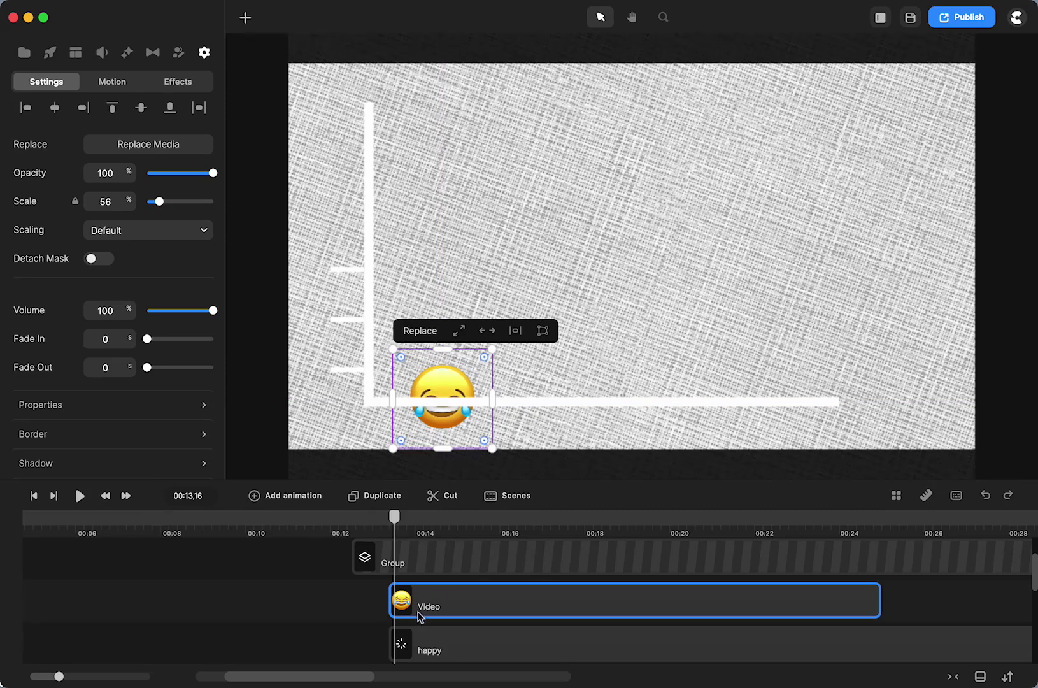
click(372, 599)
scroll(372, 601, down, 2)
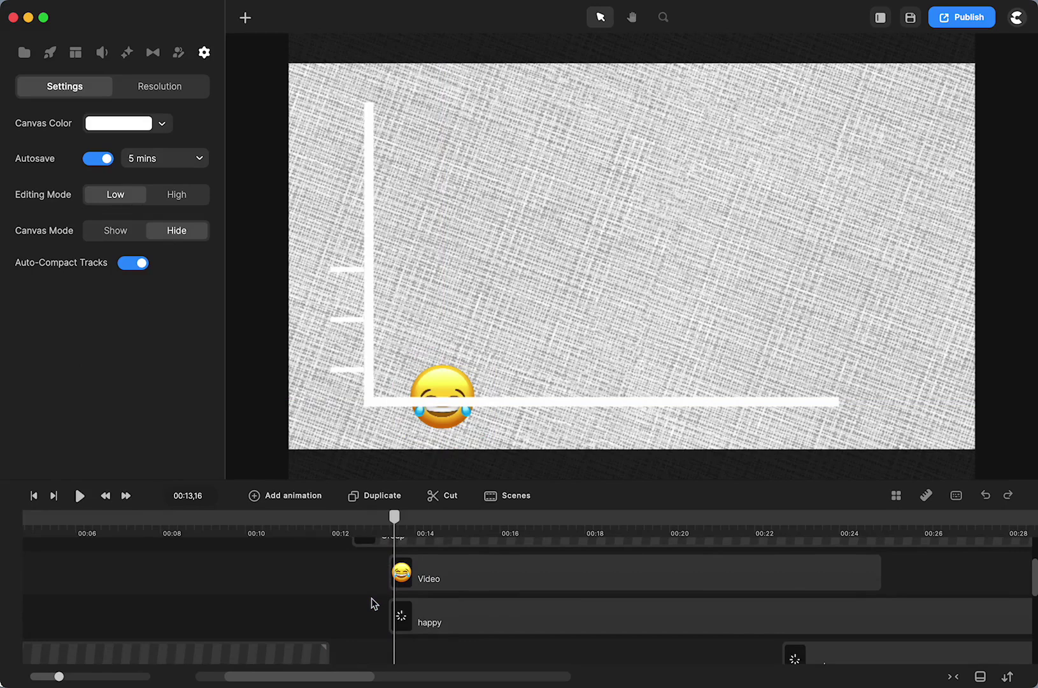
click(432, 585)
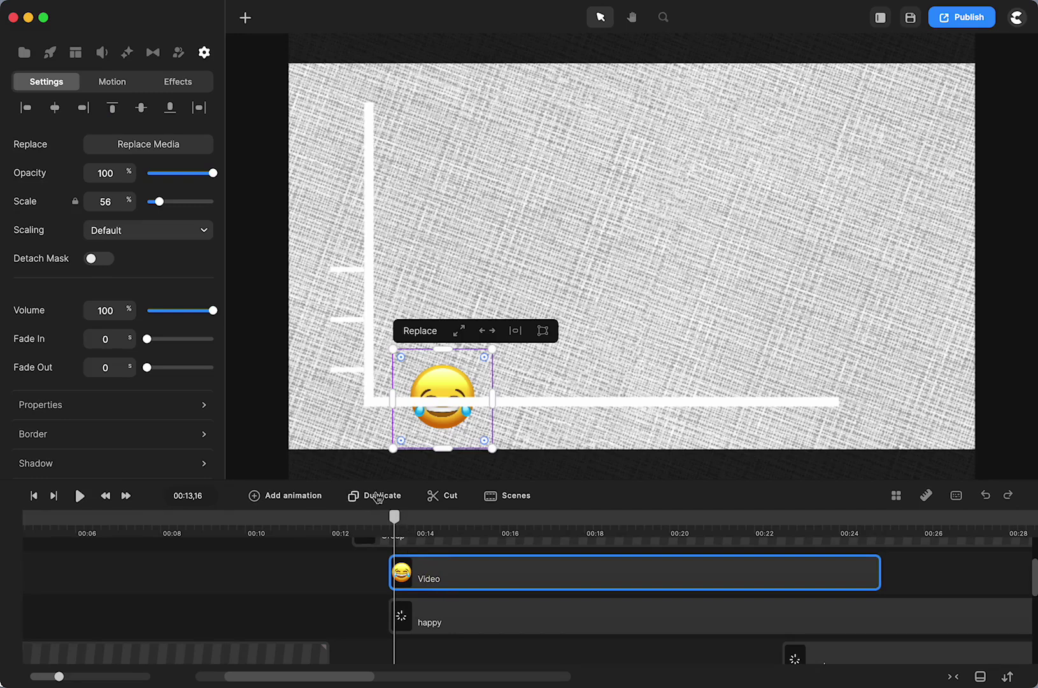
Add a linear position animation to the laughing emoji and move its keyframe later.
click(293, 496)
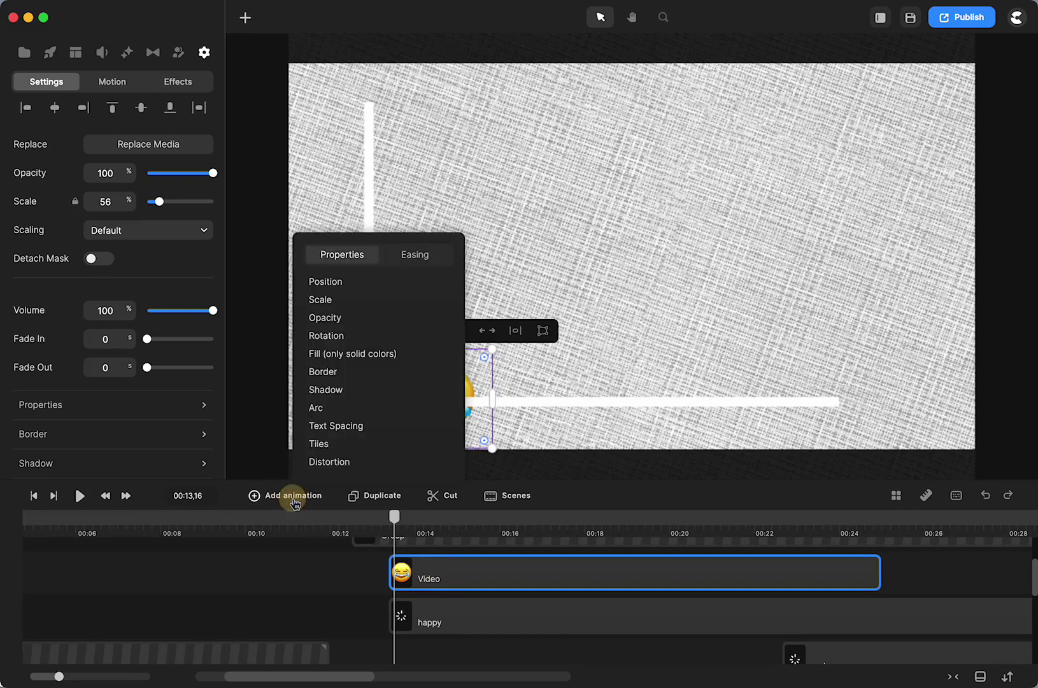
click(328, 283)
click(425, 257)
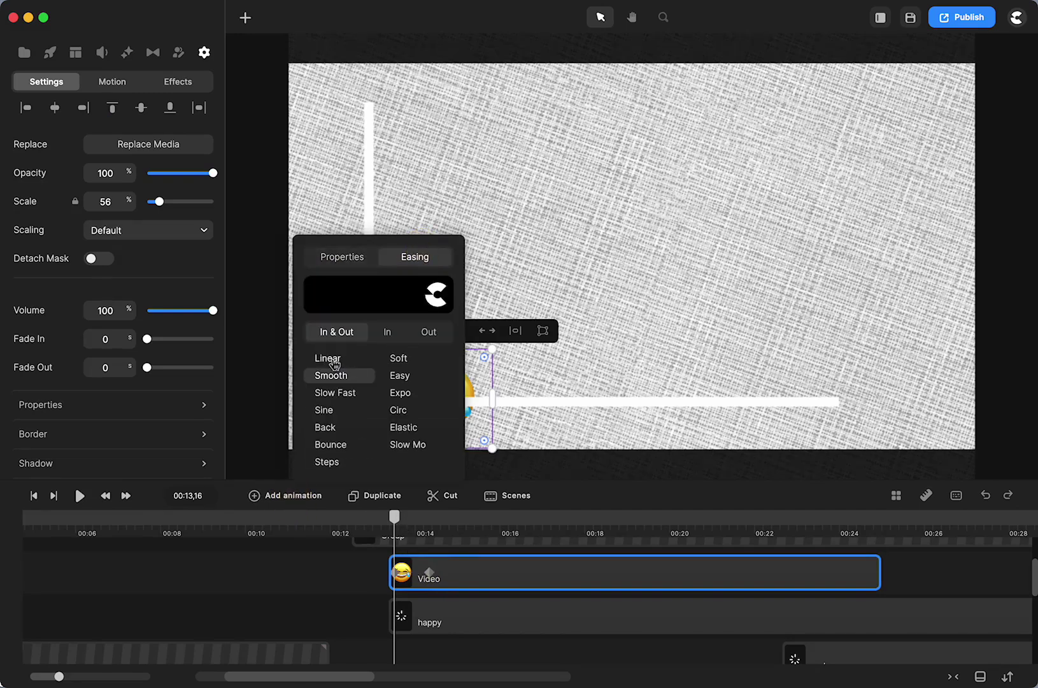
click(335, 364)
drag(428, 571, 515, 573)
At about 00:18, raise the emoji onto the top of the bar, then scrub back to check the rise.
click(311, 605)
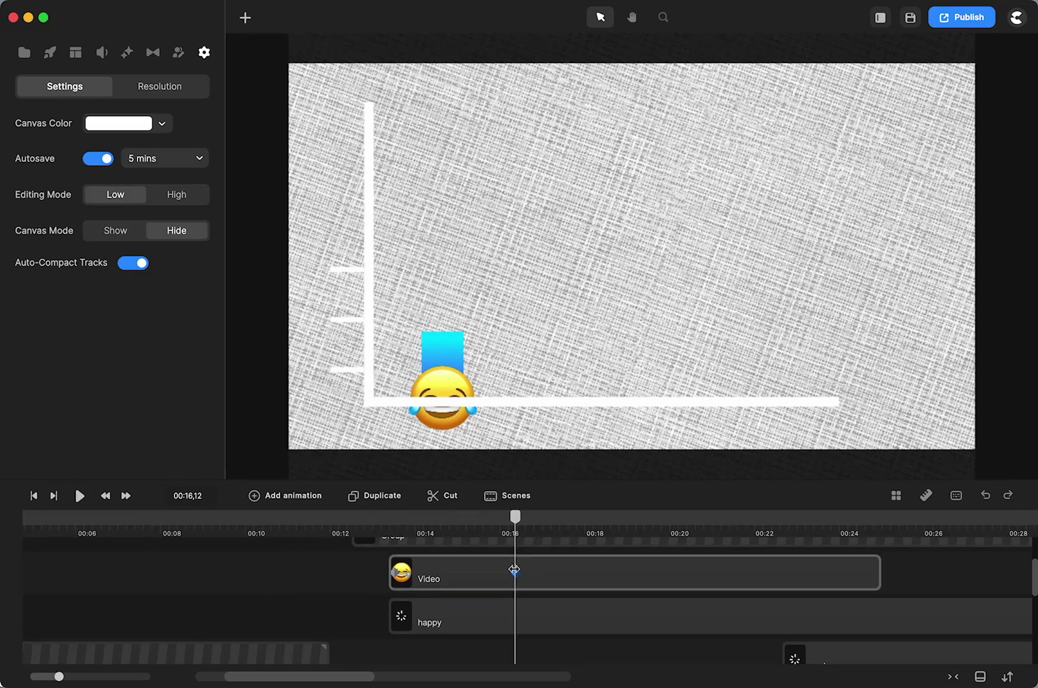
click(517, 574)
drag(516, 524, 536, 536)
click(554, 664)
drag(460, 379, 441, 301)
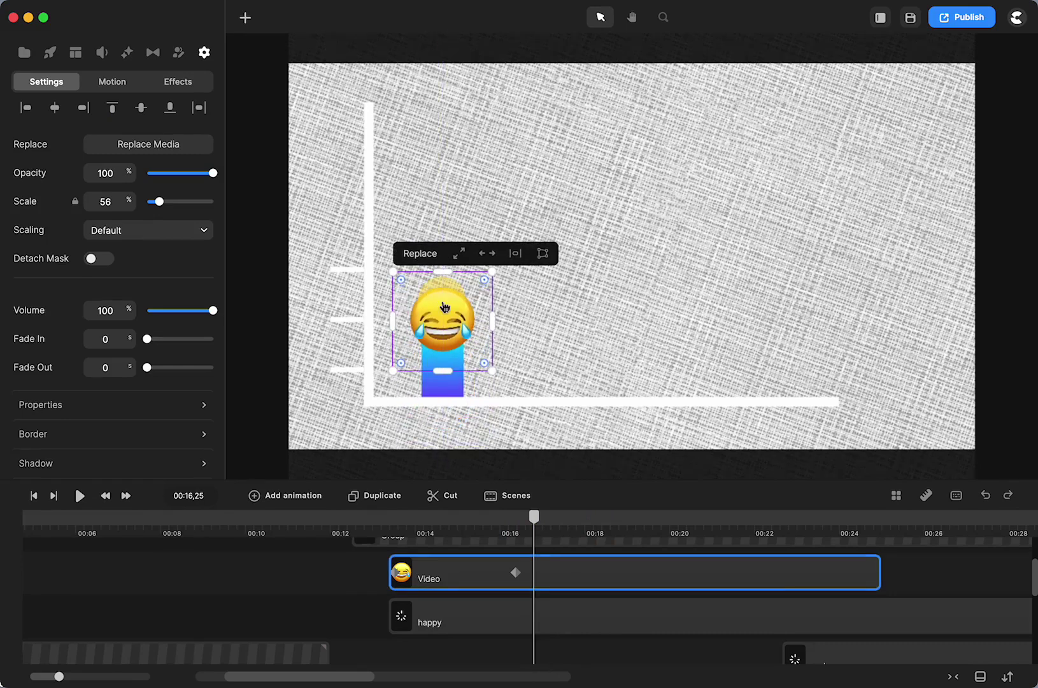
drag(516, 574, 532, 576)
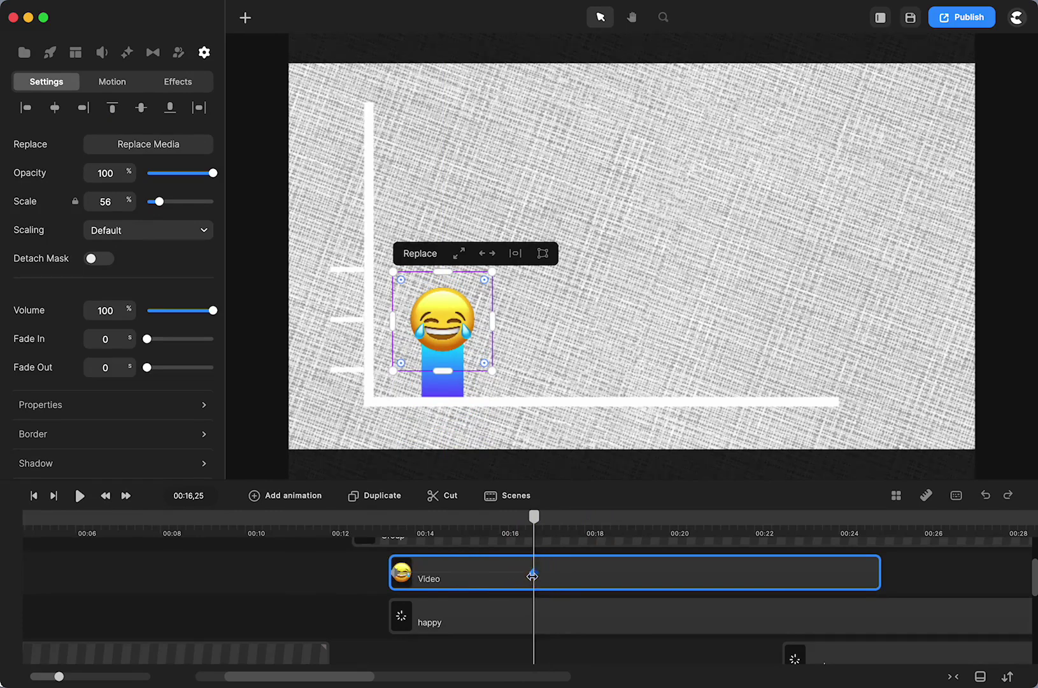
click(395, 573)
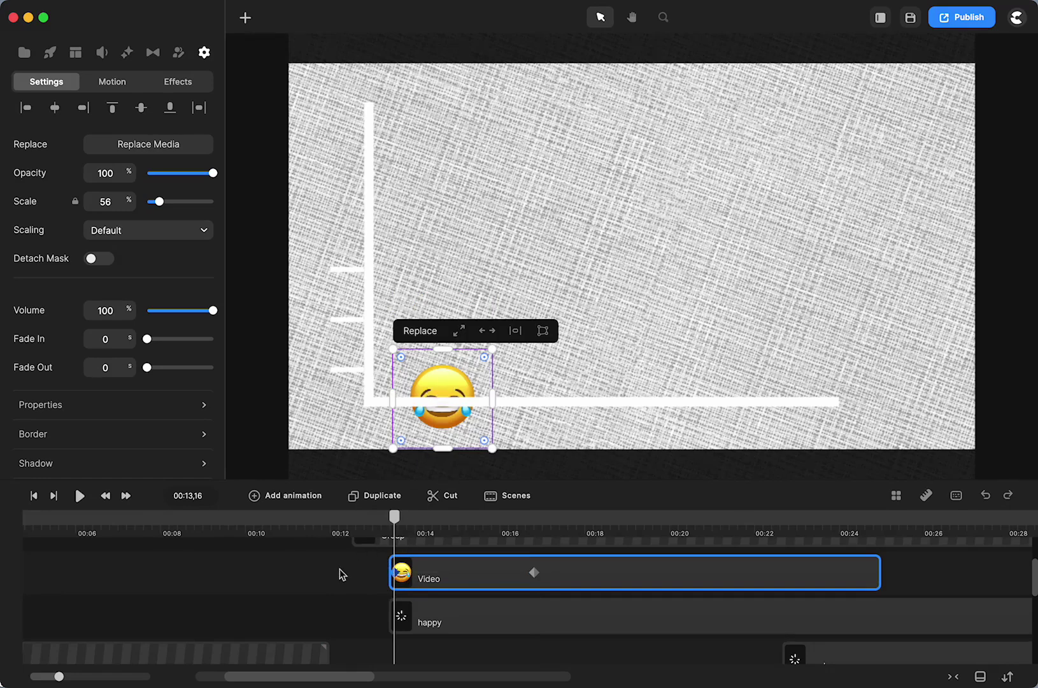
drag(393, 519, 414, 518)
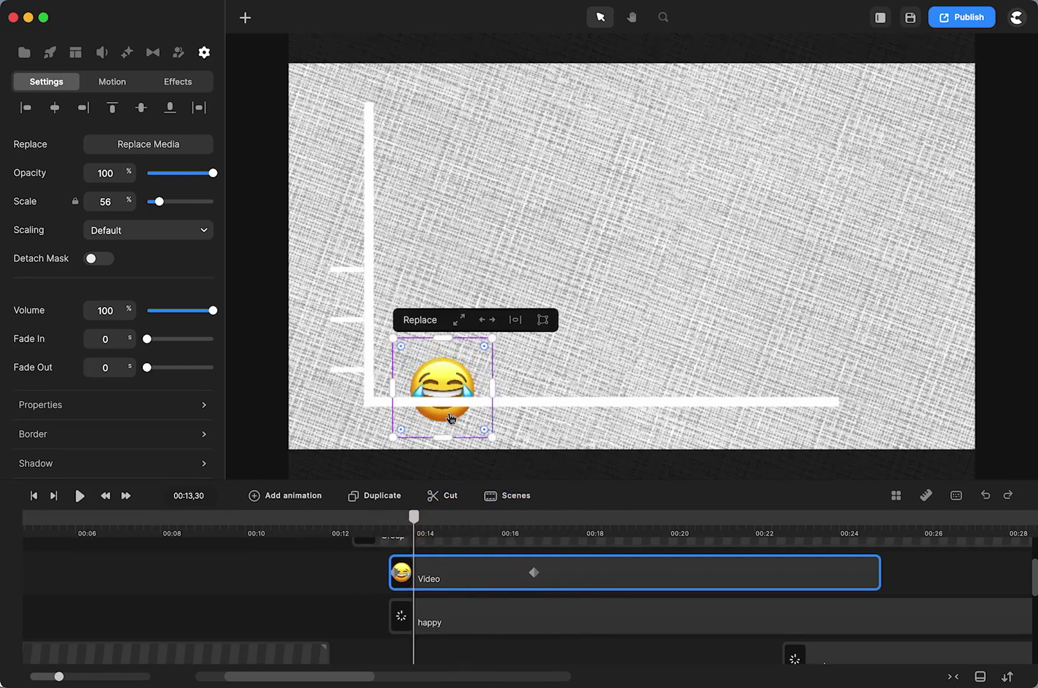
drag(413, 519, 398, 519)
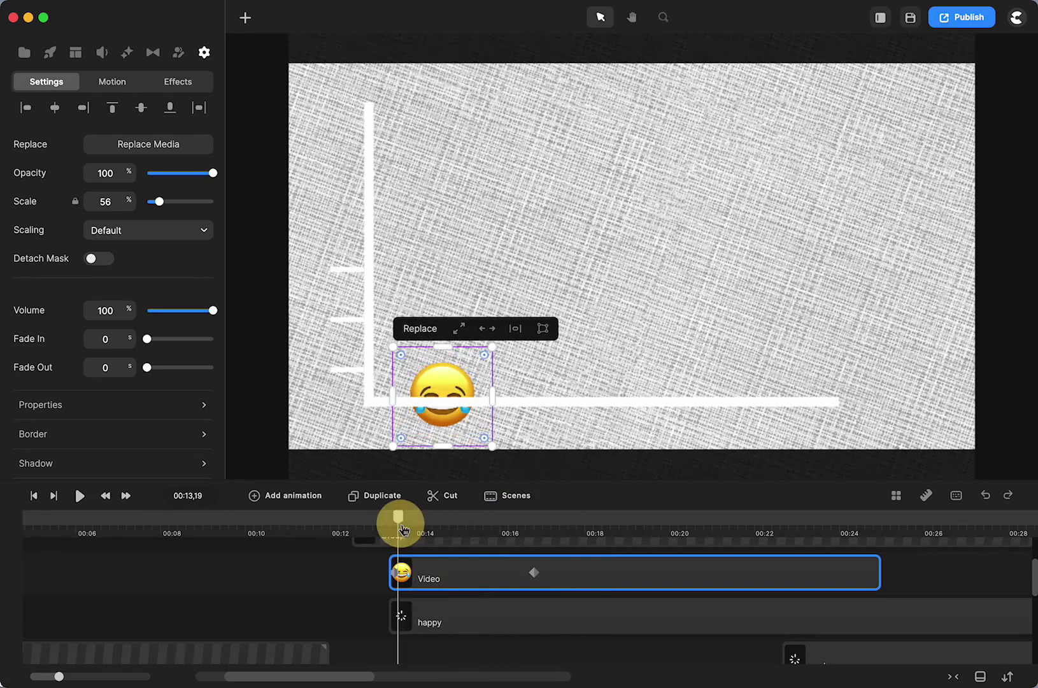
Insert a square and shape it into a tall rectangle standing on the horizontal axis.
click(246, 19)
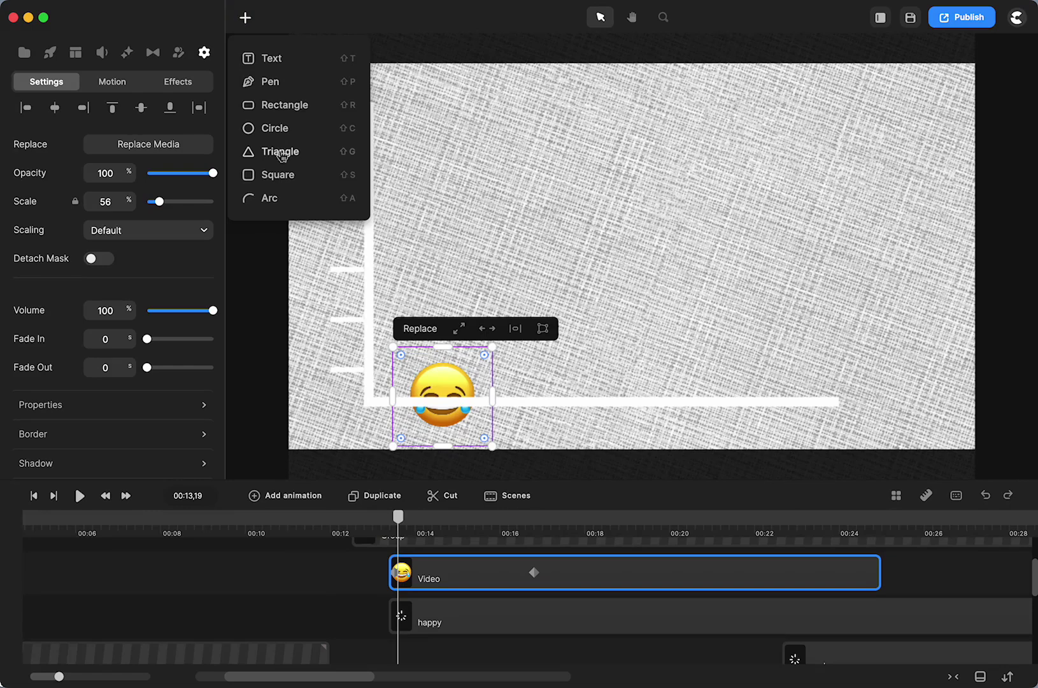
click(282, 182)
drag(647, 280, 507, 303)
drag(612, 280, 509, 288)
mouse_move(449, 315)
mouse_down()
mouse_move(438, 282)
mouse_move(443, 315)
mouse_up()
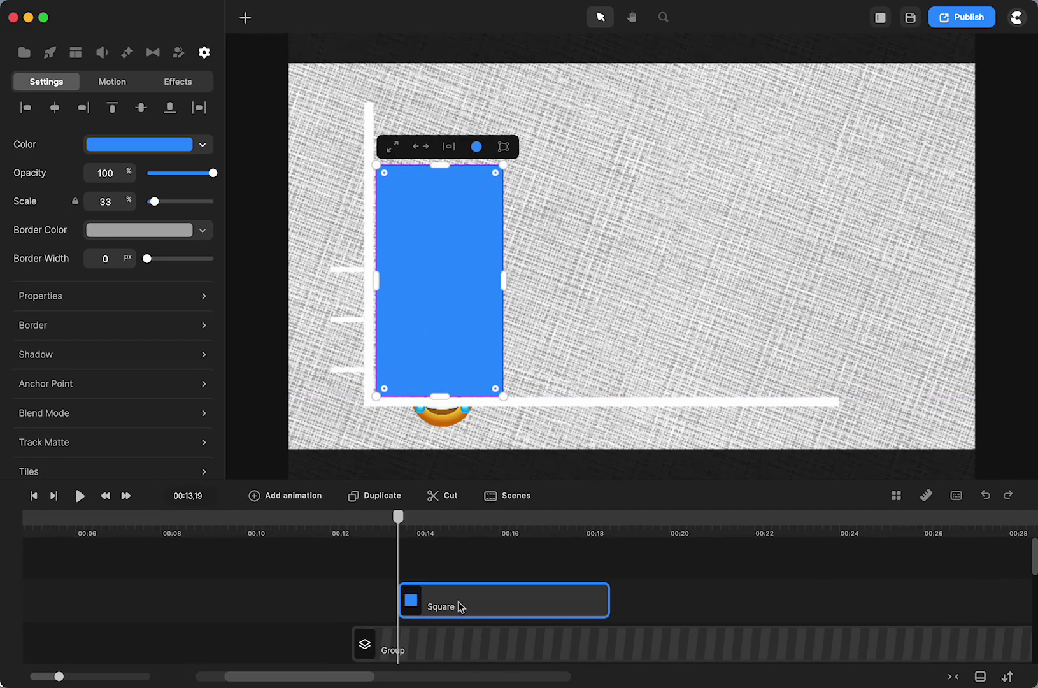
Reposition the rectangle beside the vertical axis and delay its clip to start around 00:16.
scroll(457, 601, down, 3)
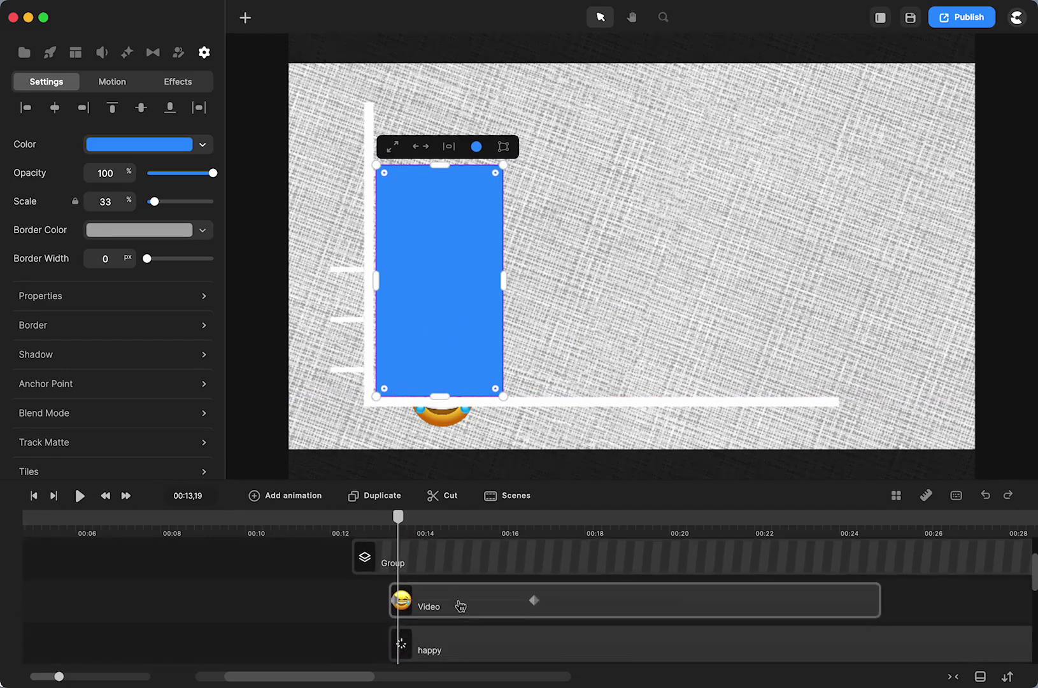
scroll(458, 604, up, 2)
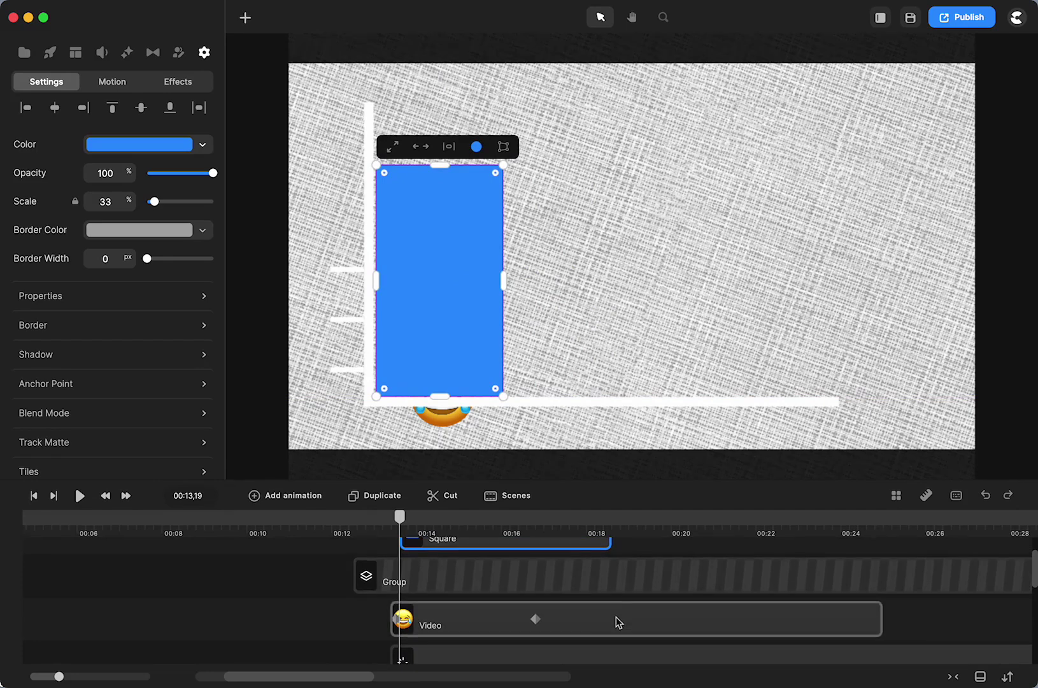
drag(469, 273, 624, 274)
click(635, 623)
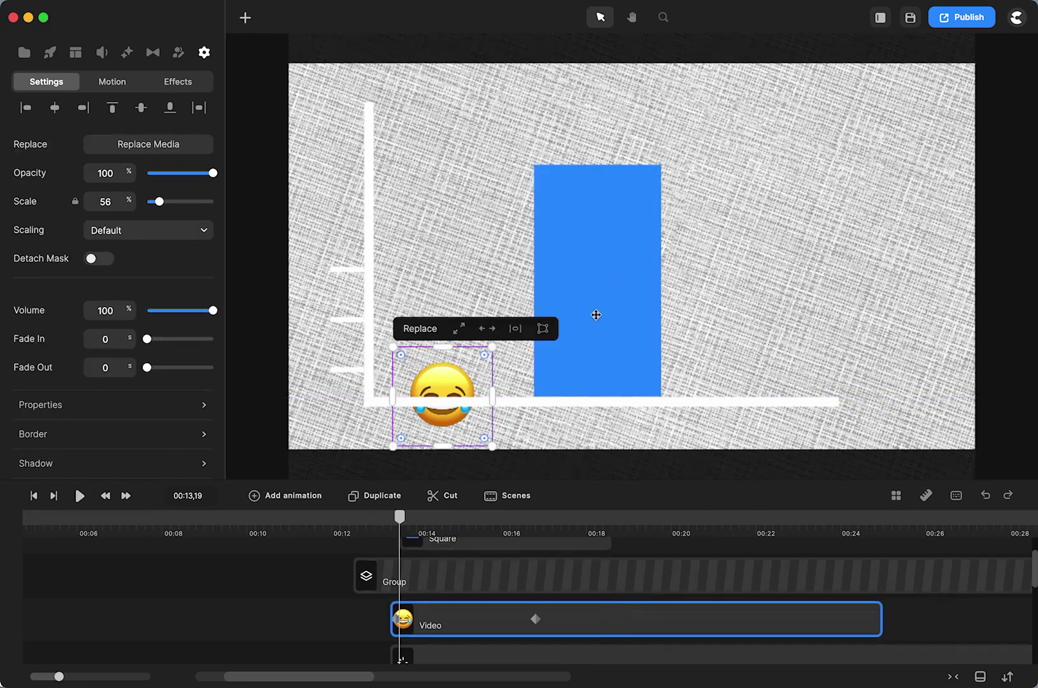
drag(595, 312, 445, 315)
scroll(440, 592, down, 1)
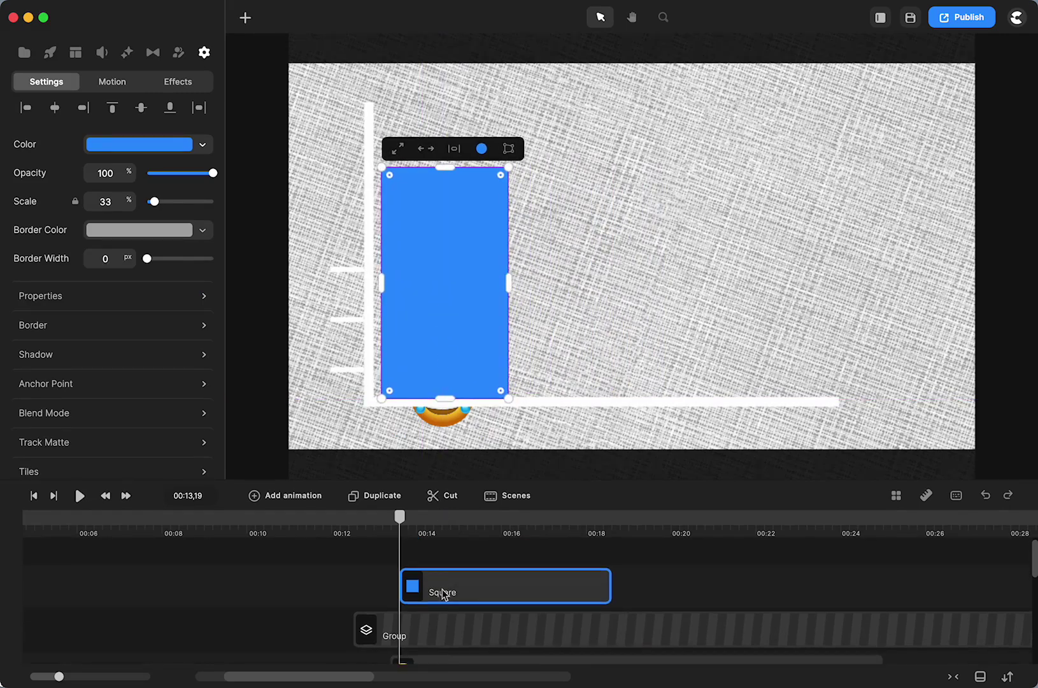
drag(442, 580, 551, 584)
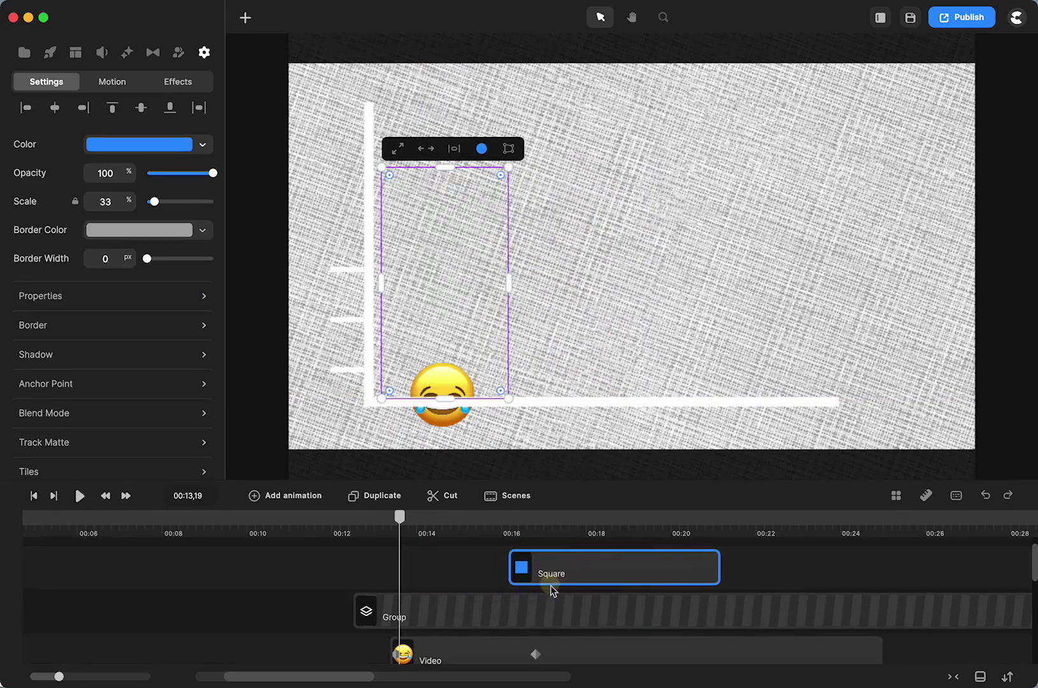
scroll(579, 658, down, 2)
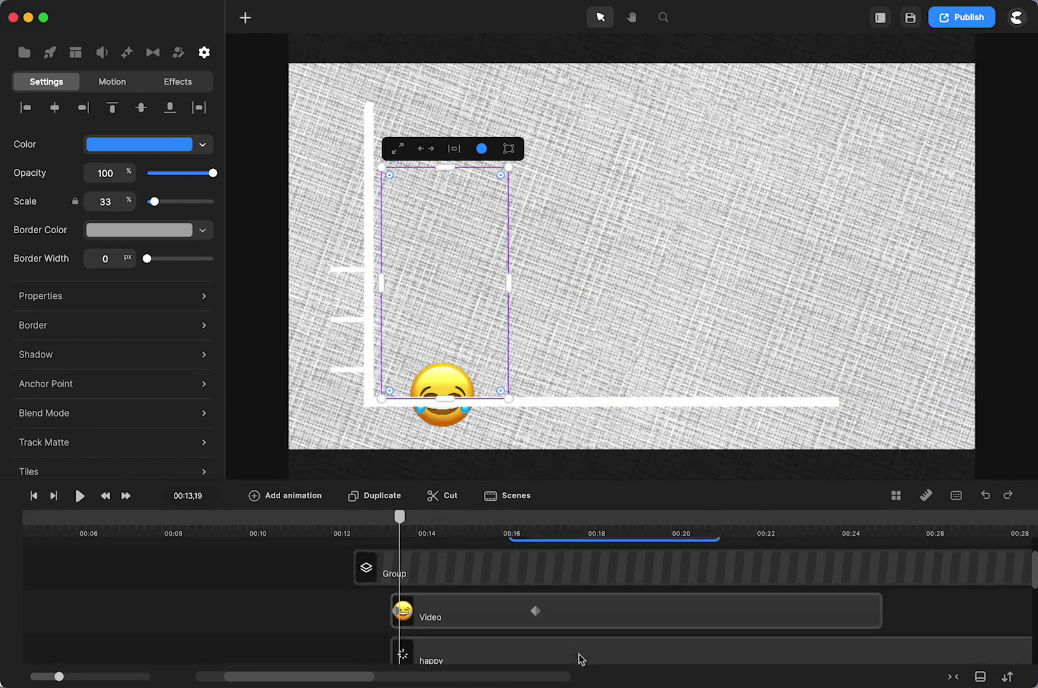
click(582, 588)
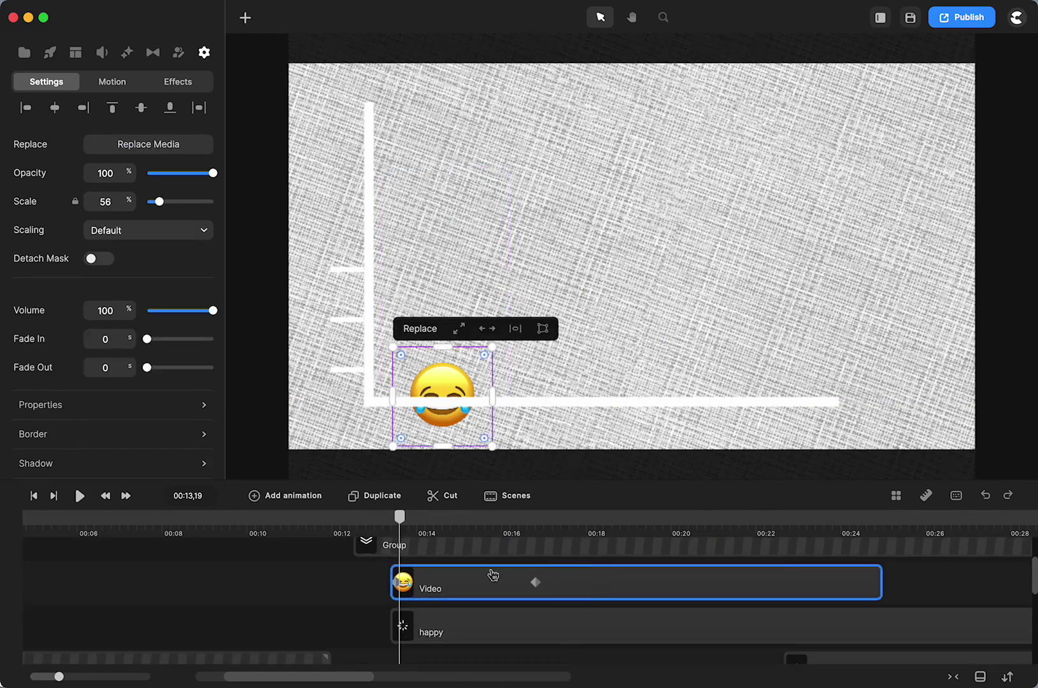
Put the laughing emoji clip into a group.
right_click(604, 585)
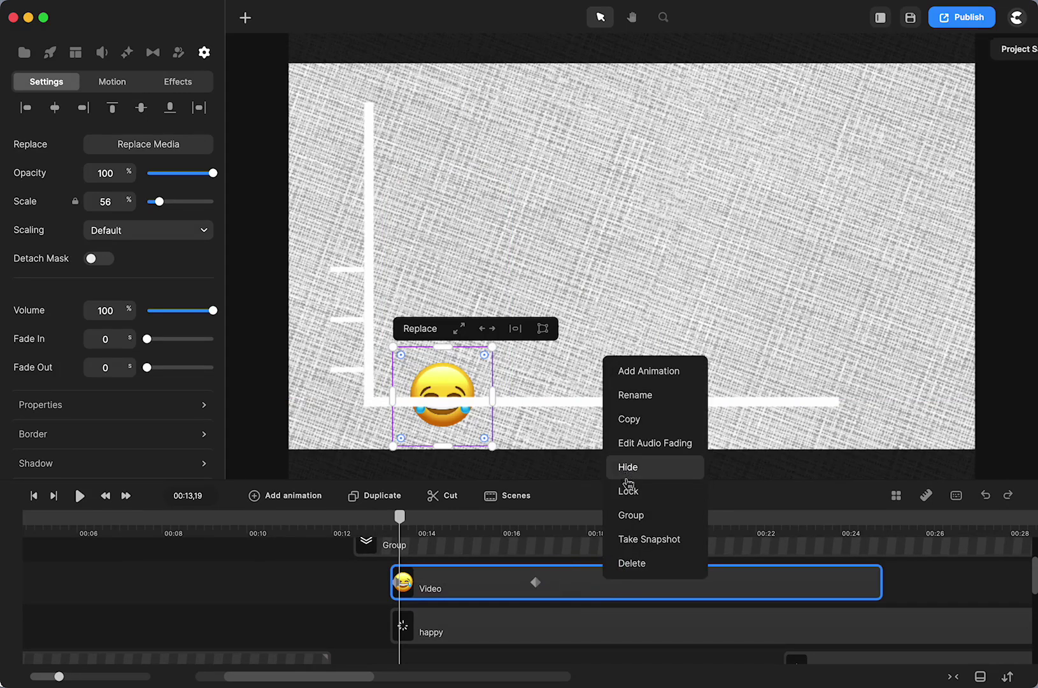
click(631, 521)
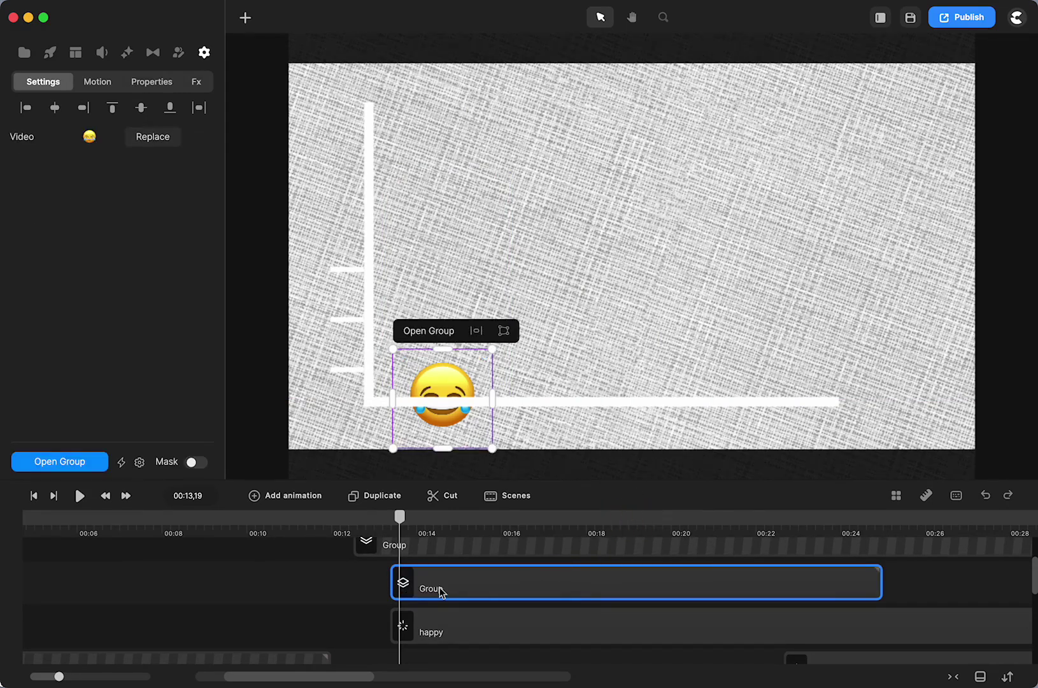
scroll(439, 591, up, 2)
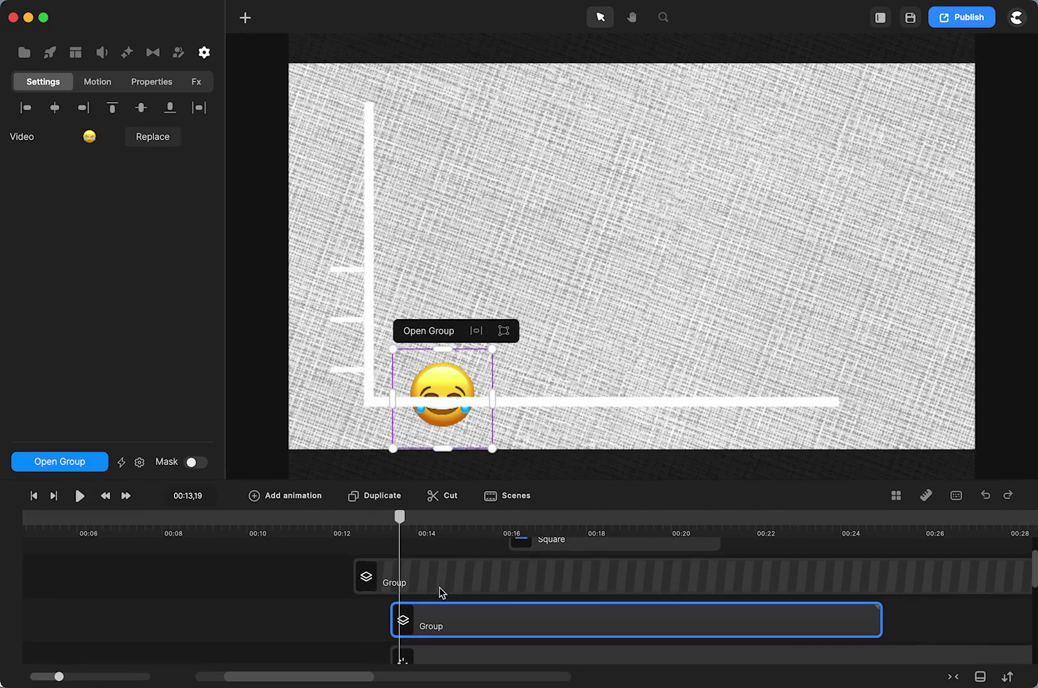
click(445, 624)
Mask the emoji group with the square and play the animation from 00:12.
scroll(444, 619, up, 4)
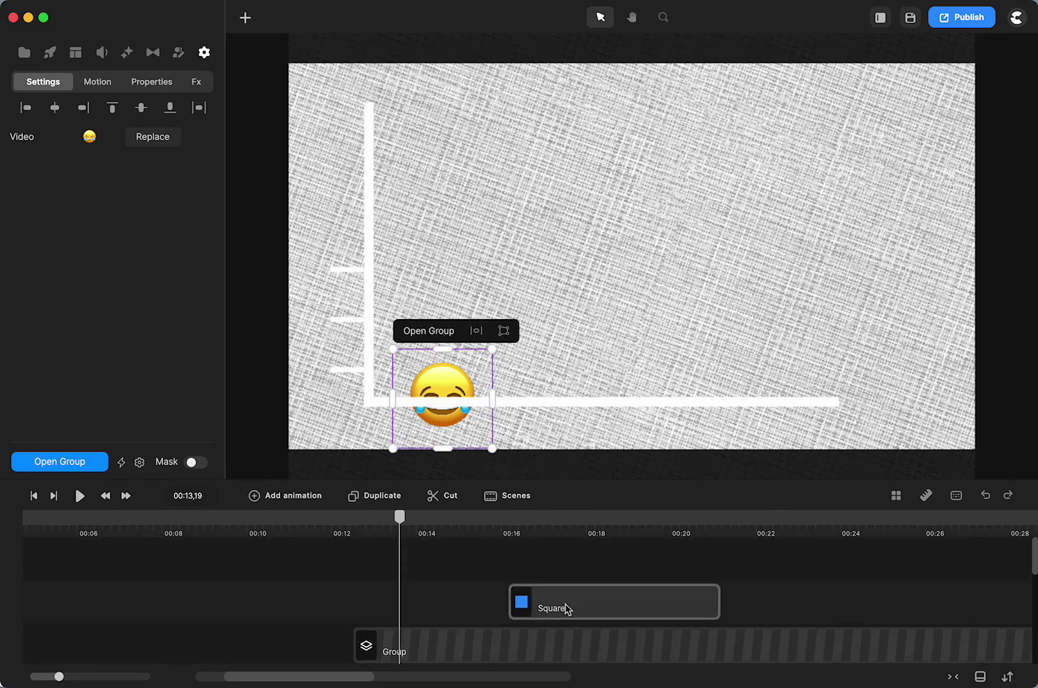
click(566, 606)
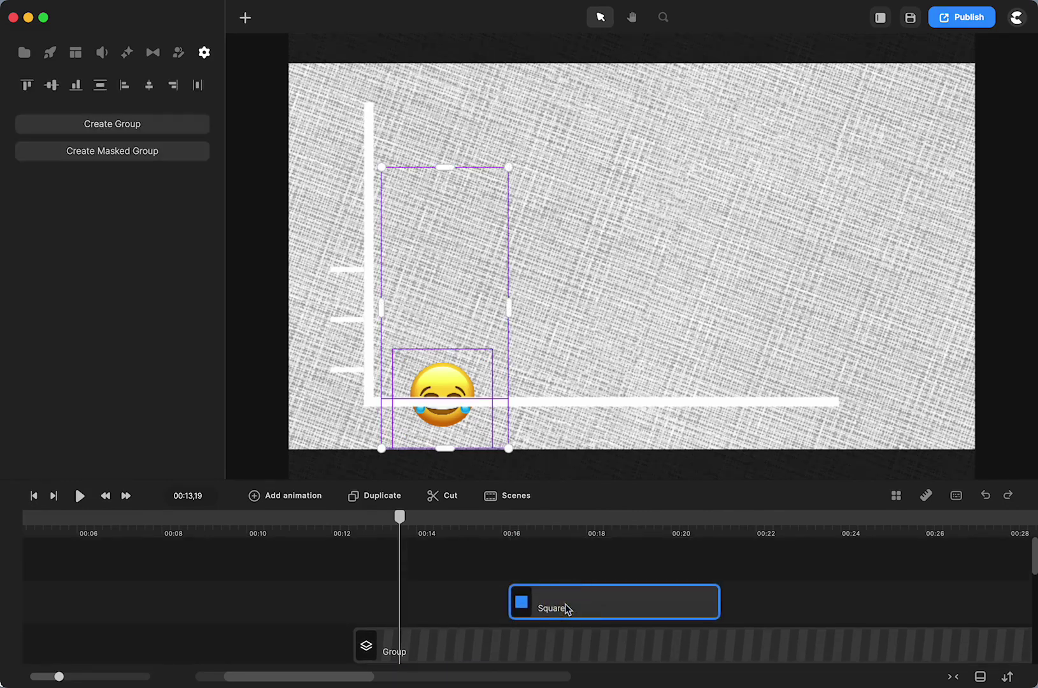
right_click(566, 609)
click(596, 513)
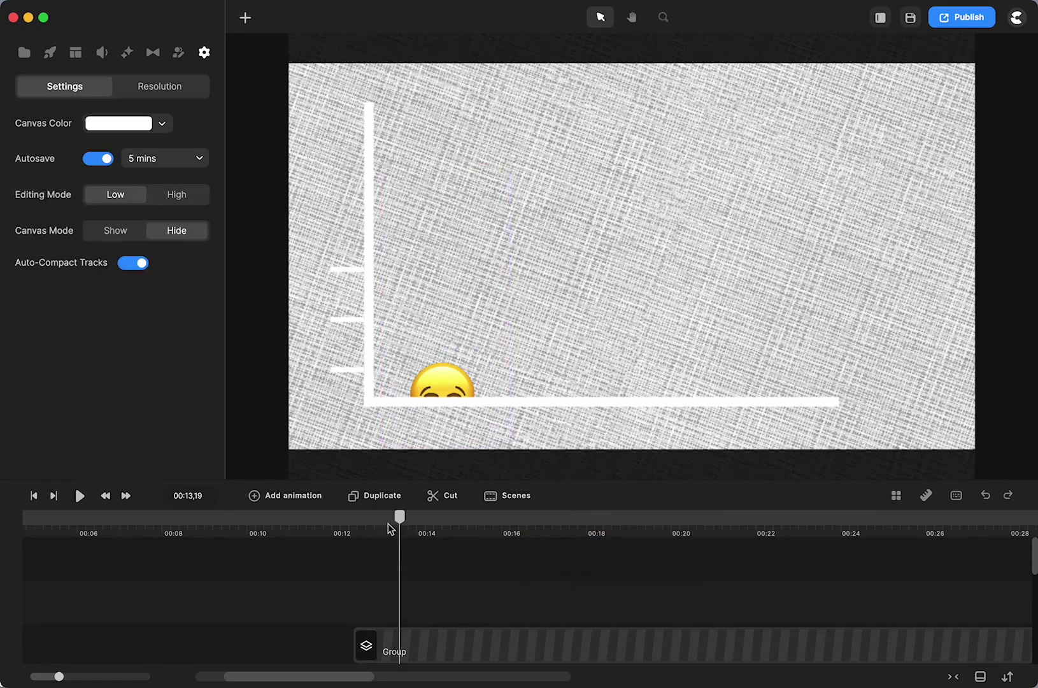
drag(399, 521, 349, 522)
click(79, 502)
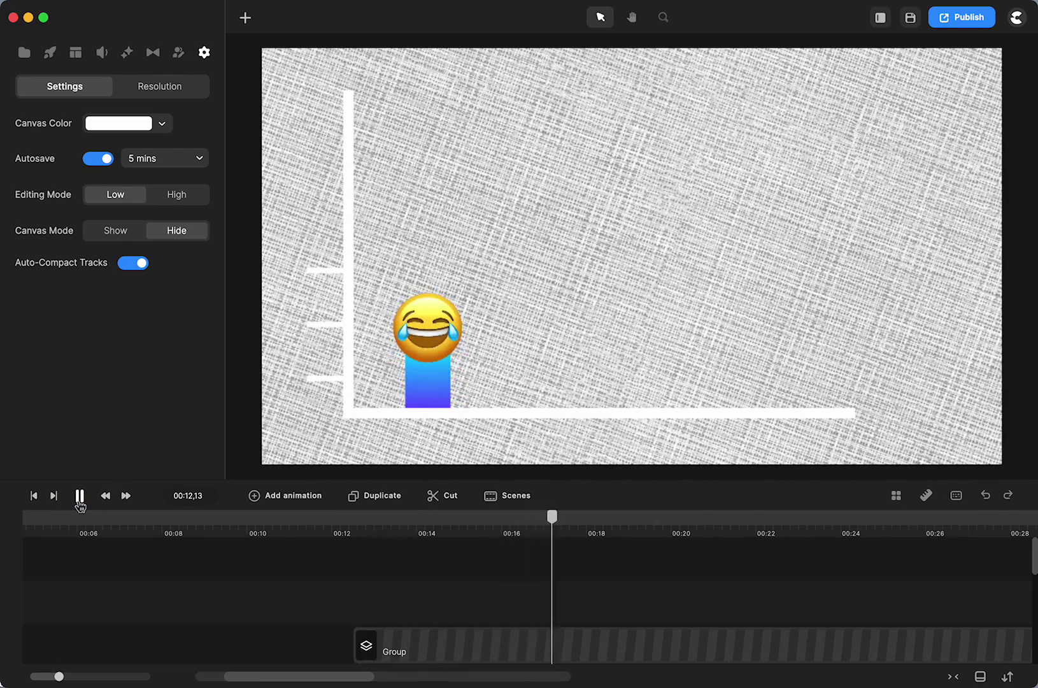
Open the masked emoji group and move the laughing emoji lower inside it.
click(79, 500)
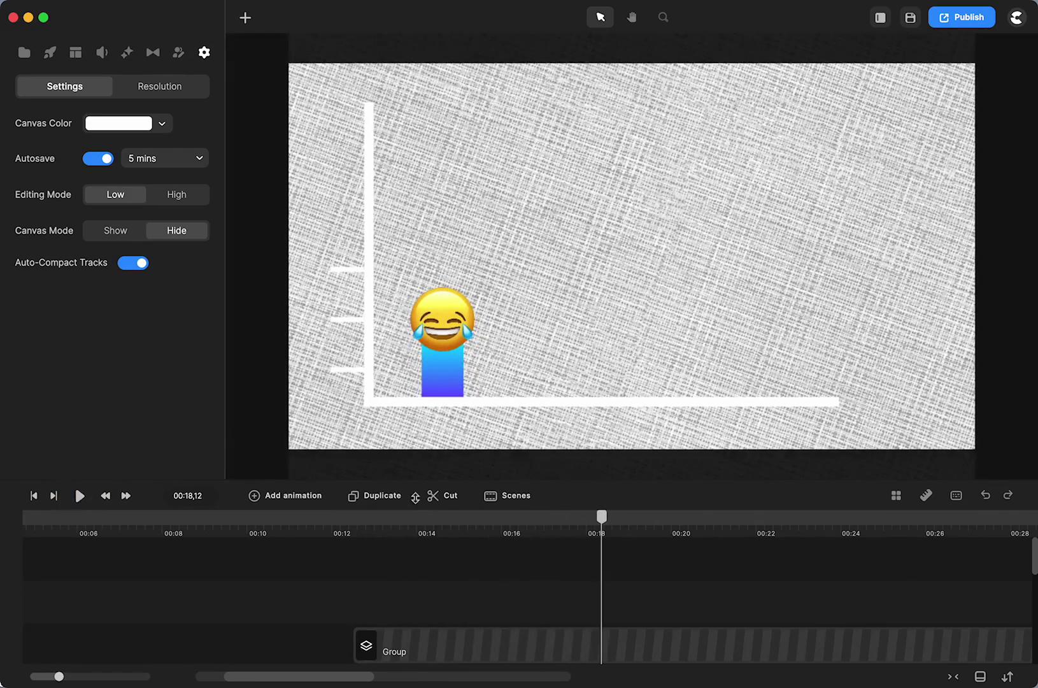
drag(601, 516, 392, 557)
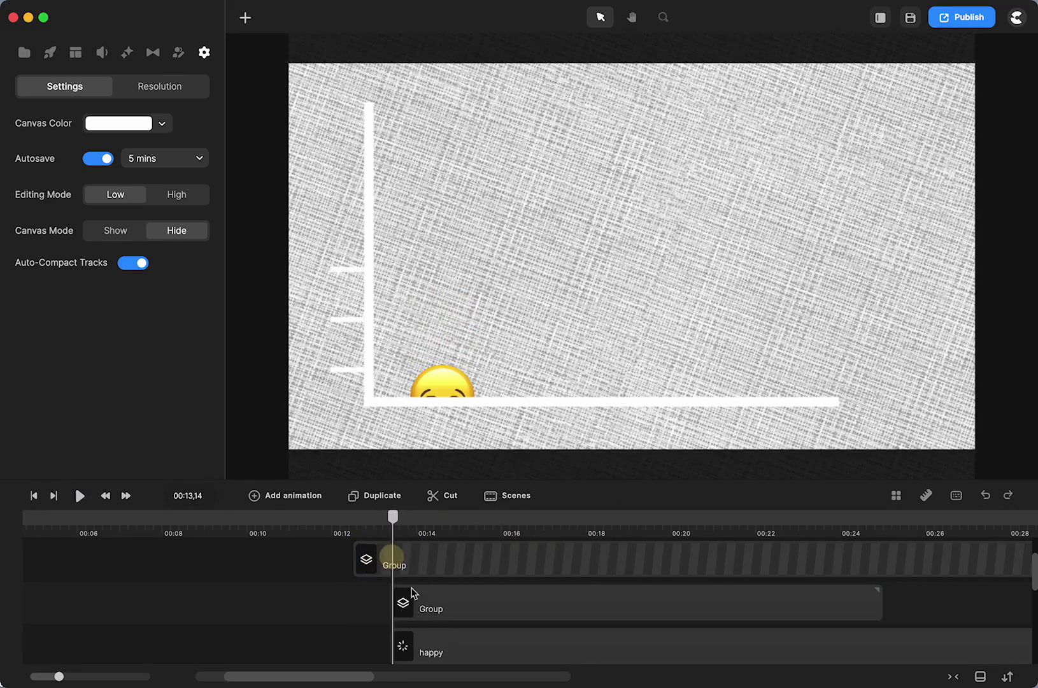
click(417, 604)
click(419, 606)
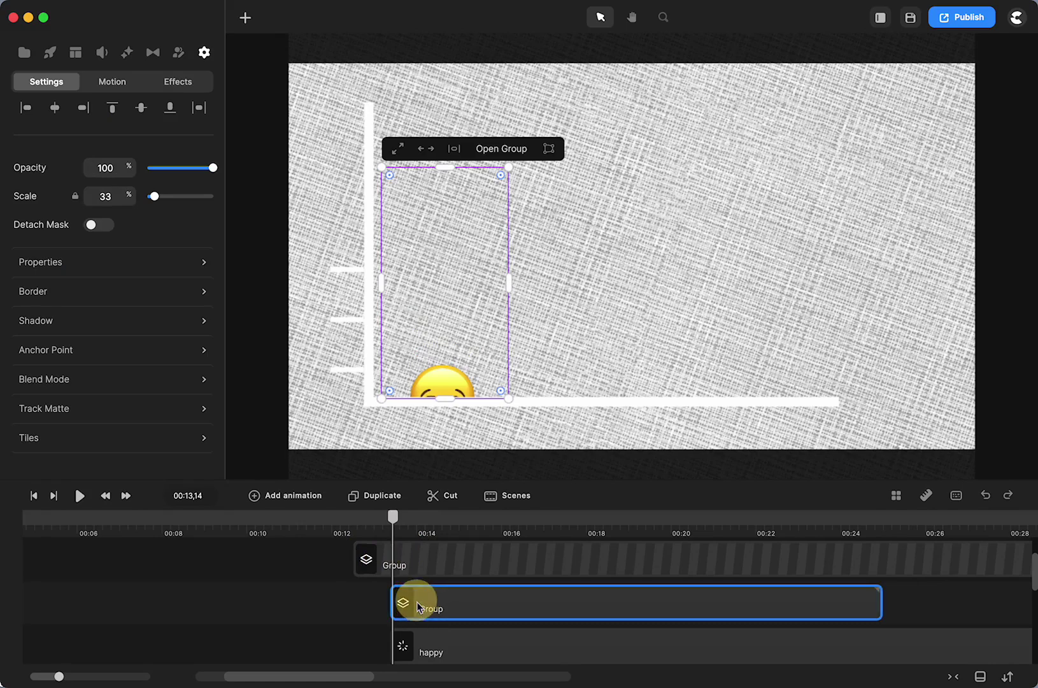
click(503, 150)
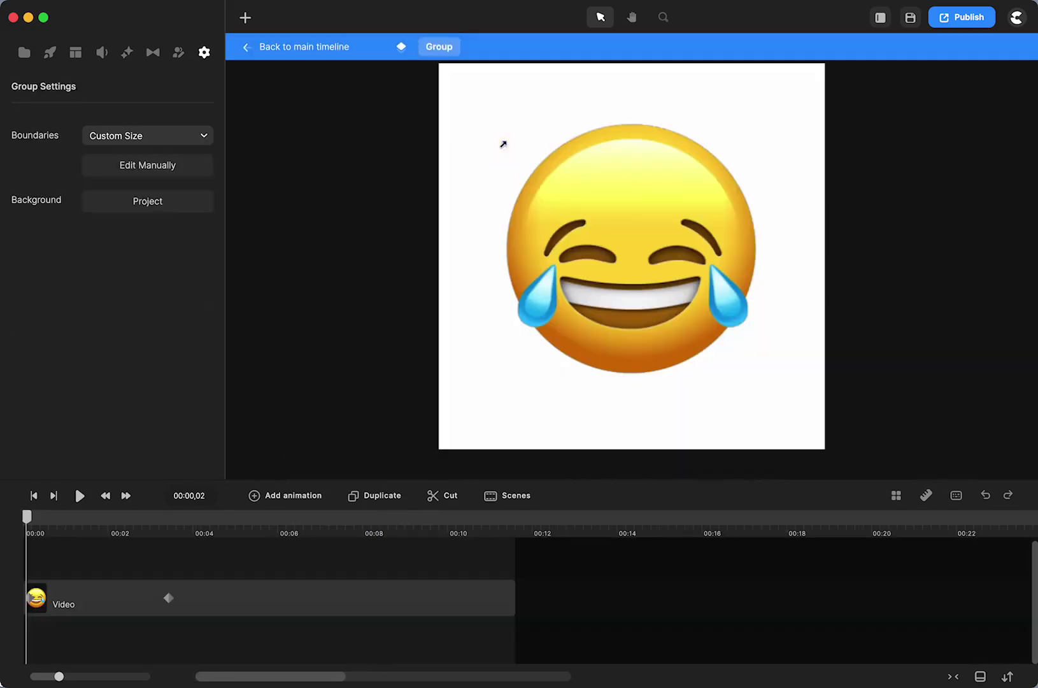
click(211, 610)
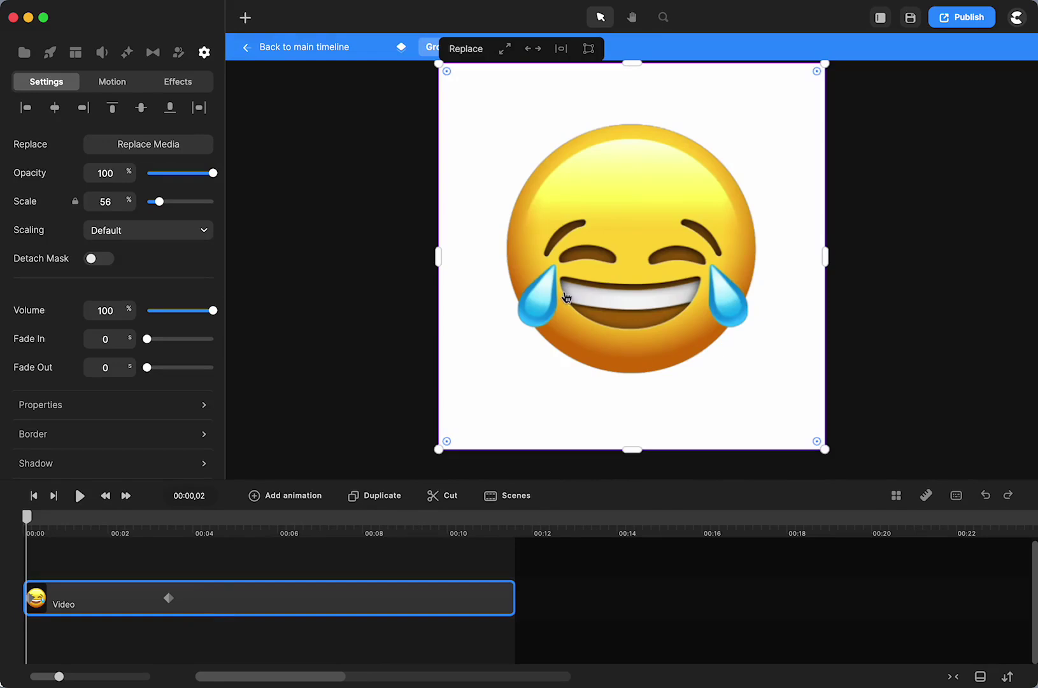
drag(623, 235, 622, 349)
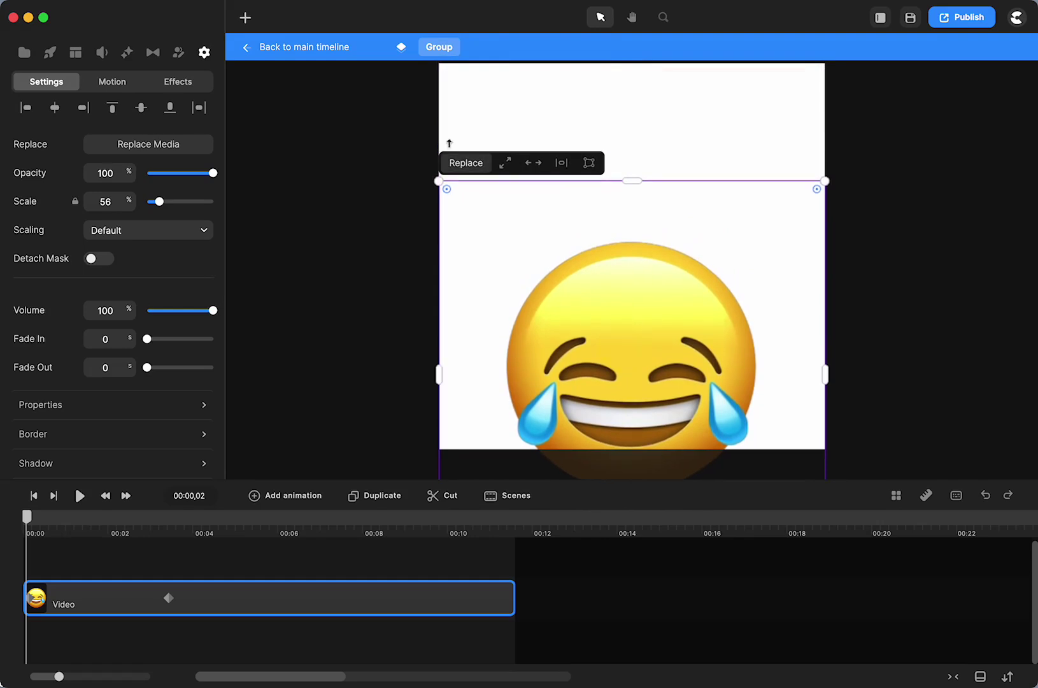
Return to the main timeline and preview the animation from about 00:13.
click(340, 60)
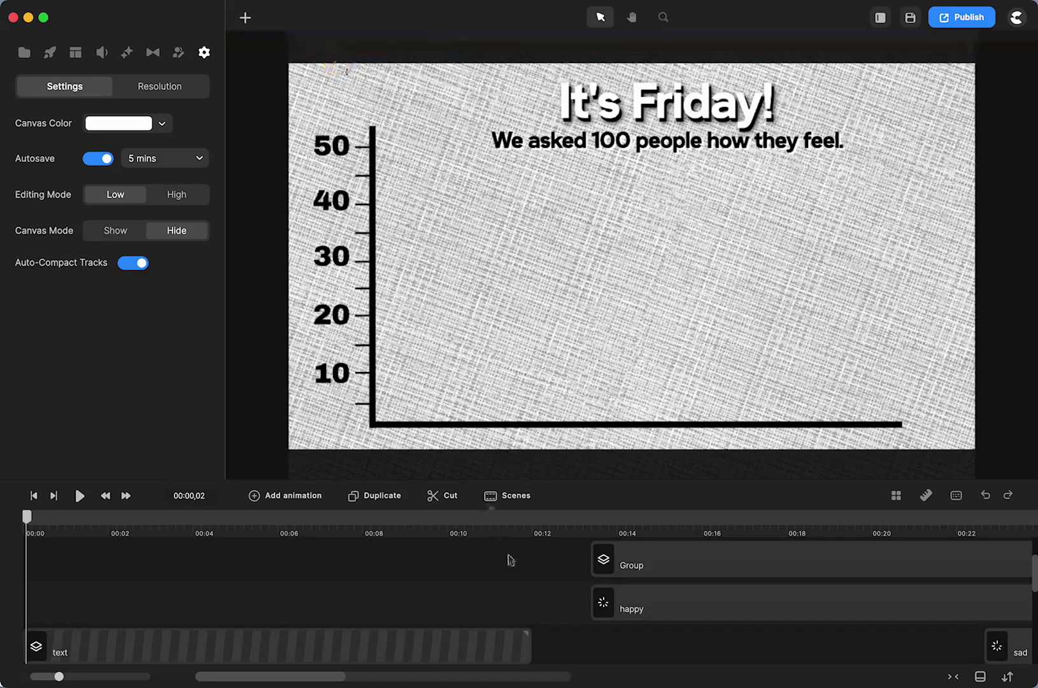
click(596, 525)
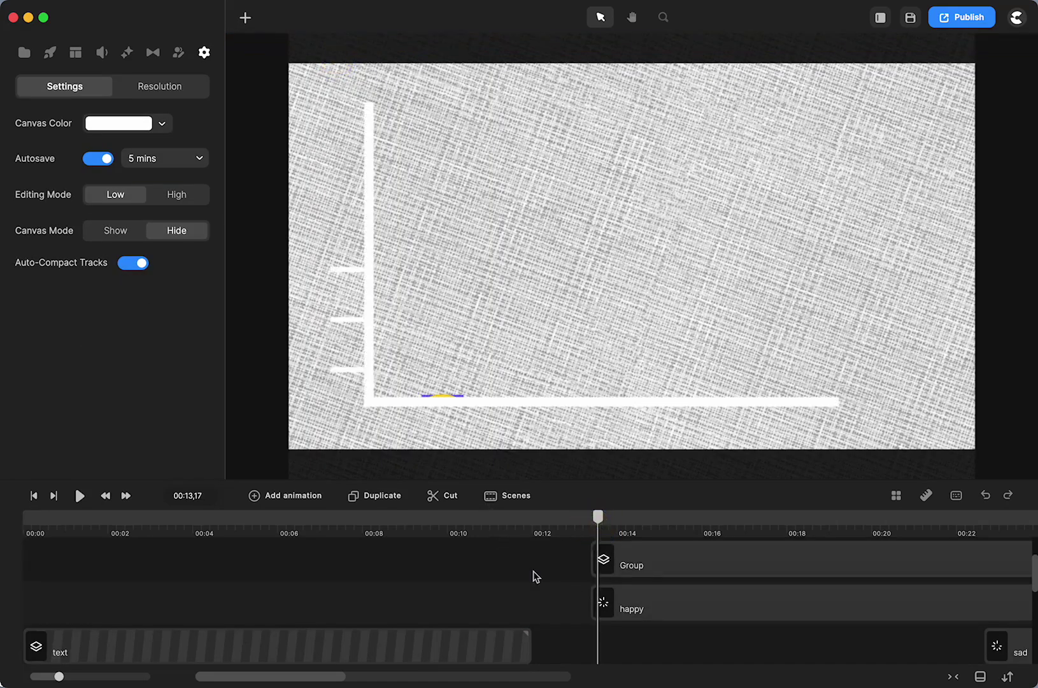
drag(599, 527, 560, 521)
click(79, 497)
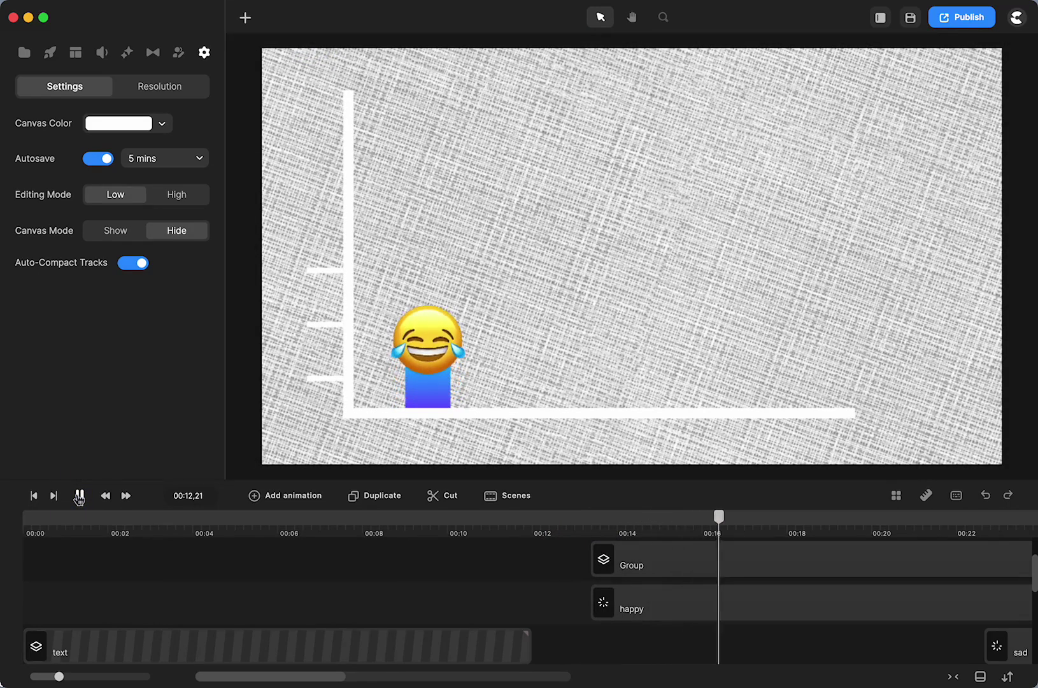
click(79, 497)
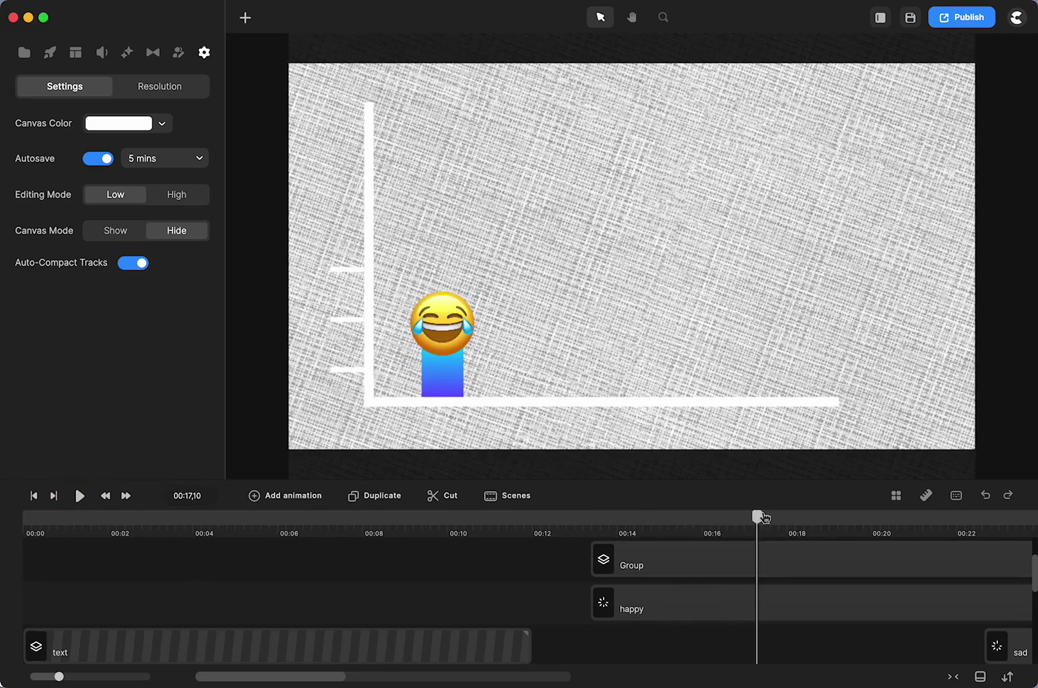
drag(764, 516, 612, 547)
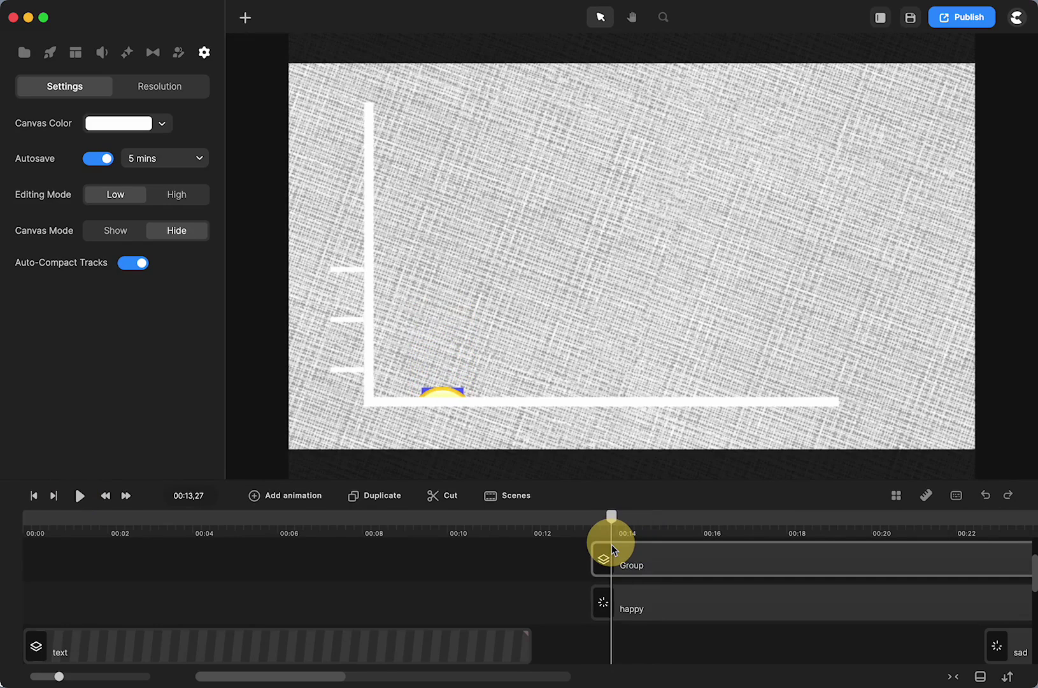
Unmask the emoji group so the square is a separate layer again.
click(611, 544)
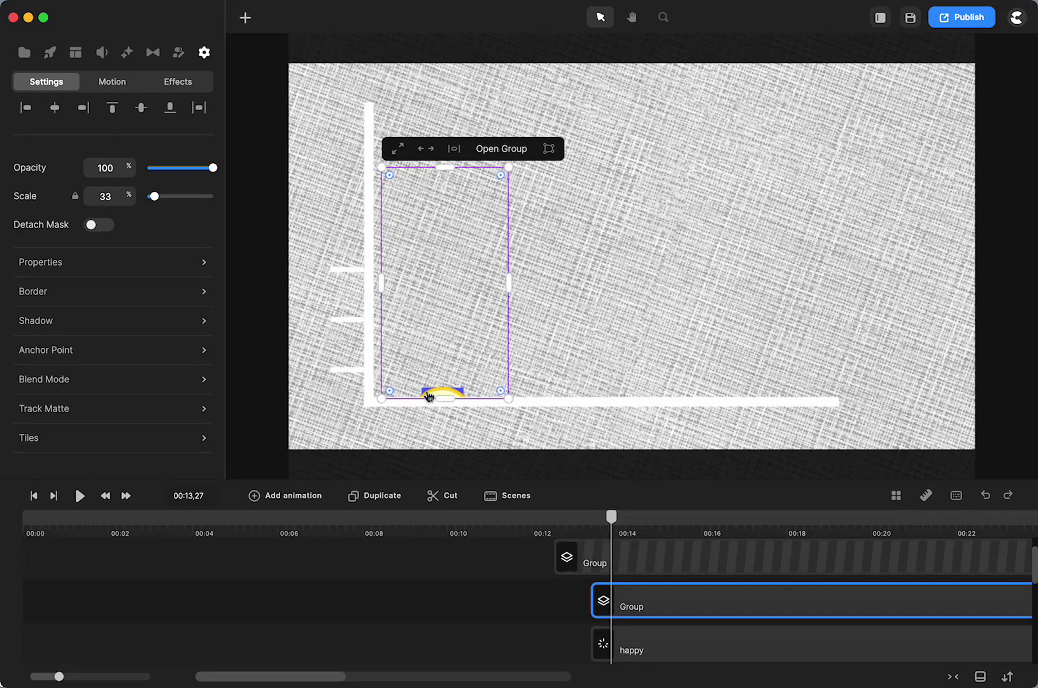
click(651, 583)
right_click(651, 583)
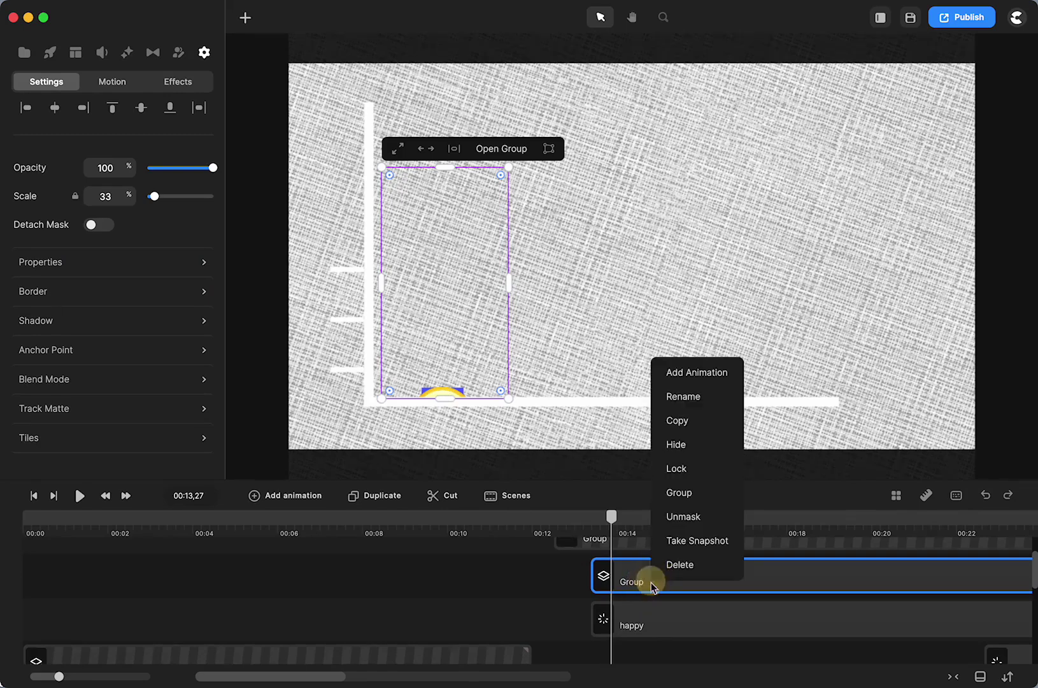
click(680, 517)
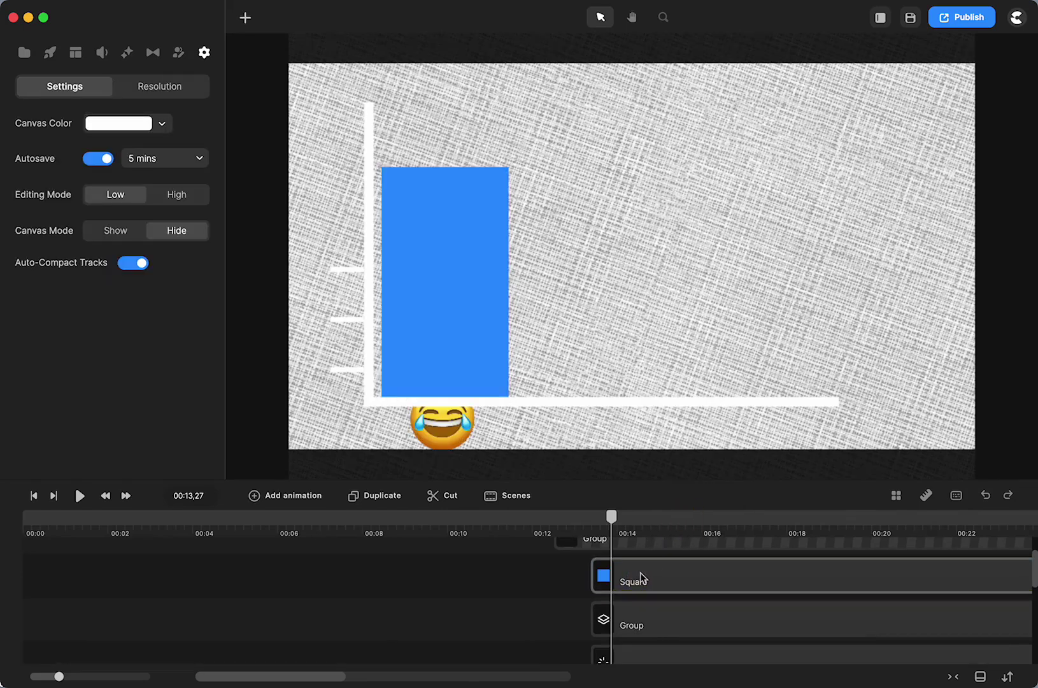
Start the square clip around 00:14 on a lower track and the happy clip slightly later.
drag(640, 574, 699, 576)
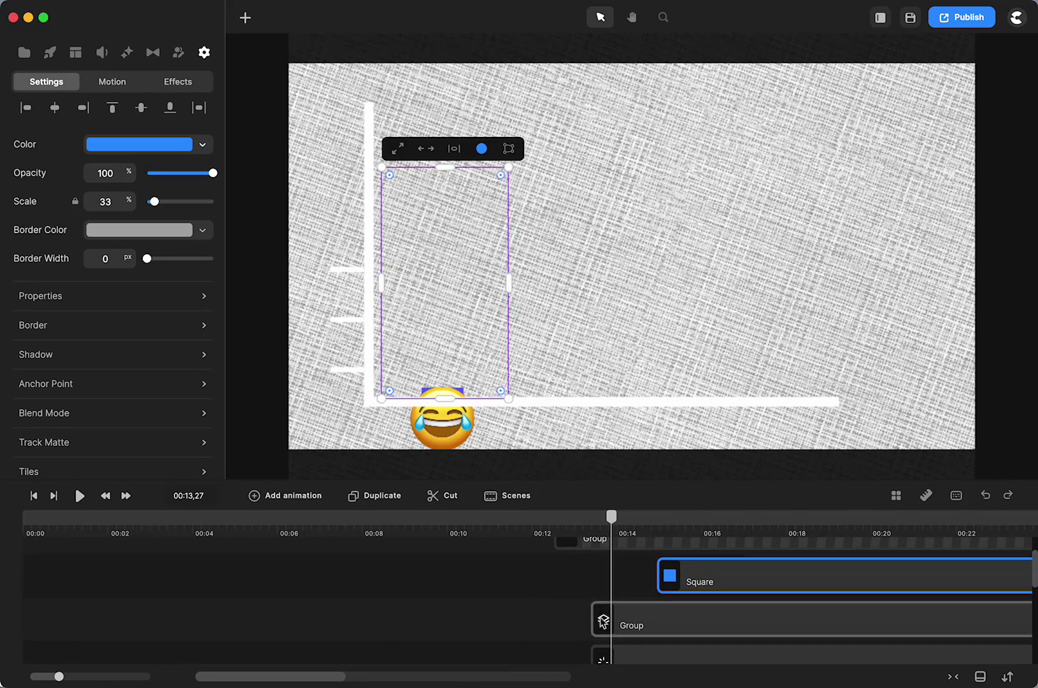
scroll(608, 618, down, 1)
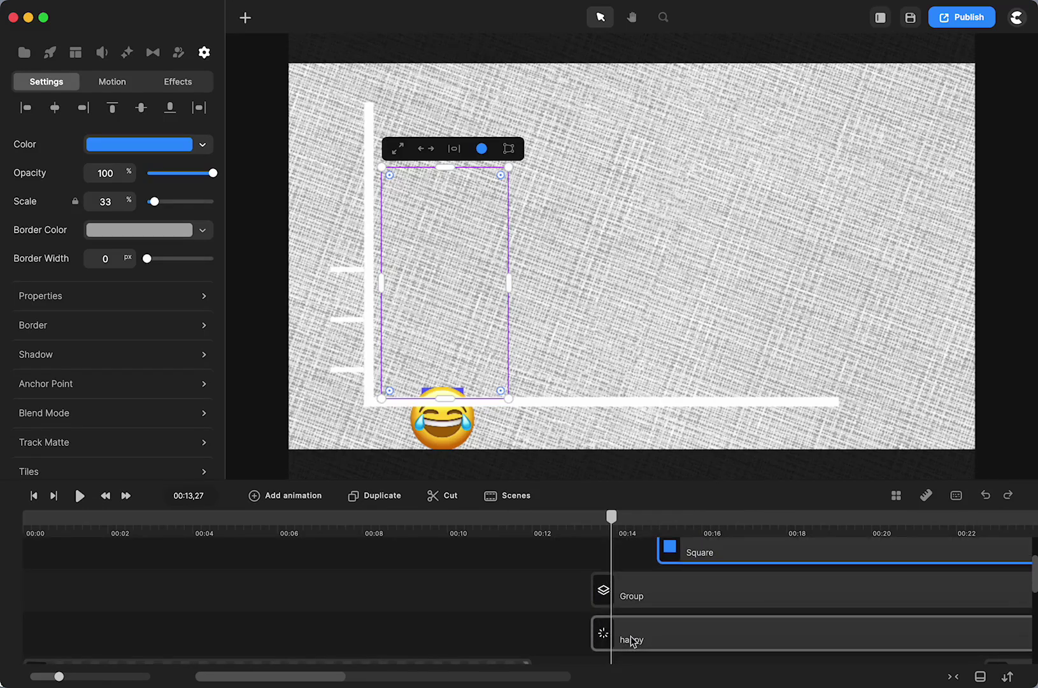
drag(630, 636, 644, 635)
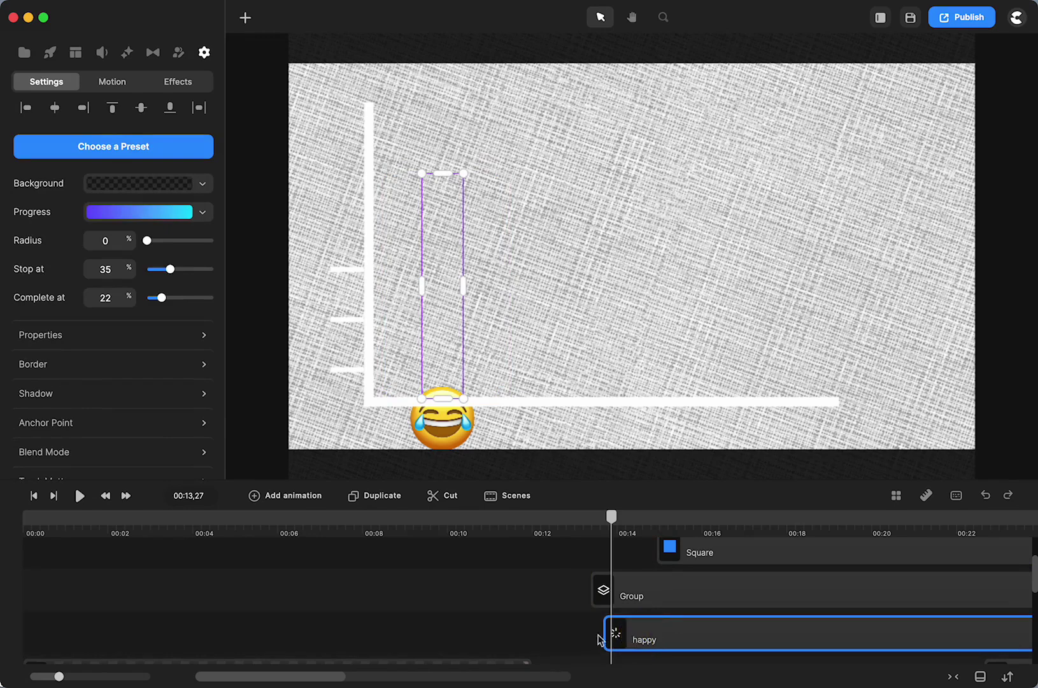
drag(622, 532, 646, 535)
drag(707, 551, 767, 614)
drag(637, 528, 666, 543)
Mask the emoji group with the square again and preview from before the clips start.
scroll(667, 601, down, 3)
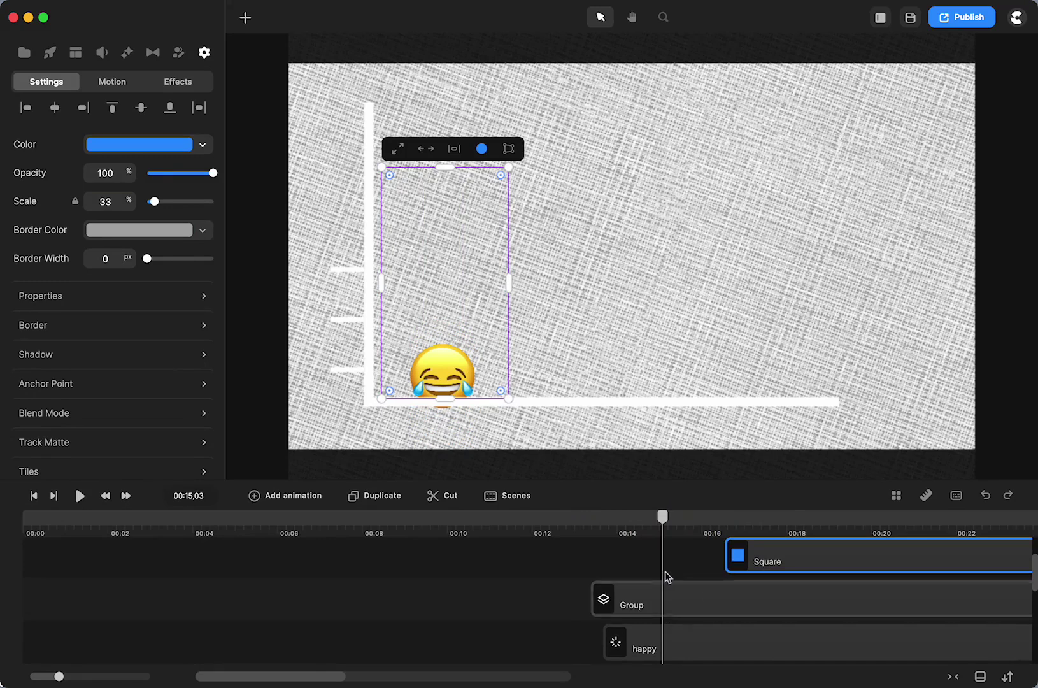
click(611, 547)
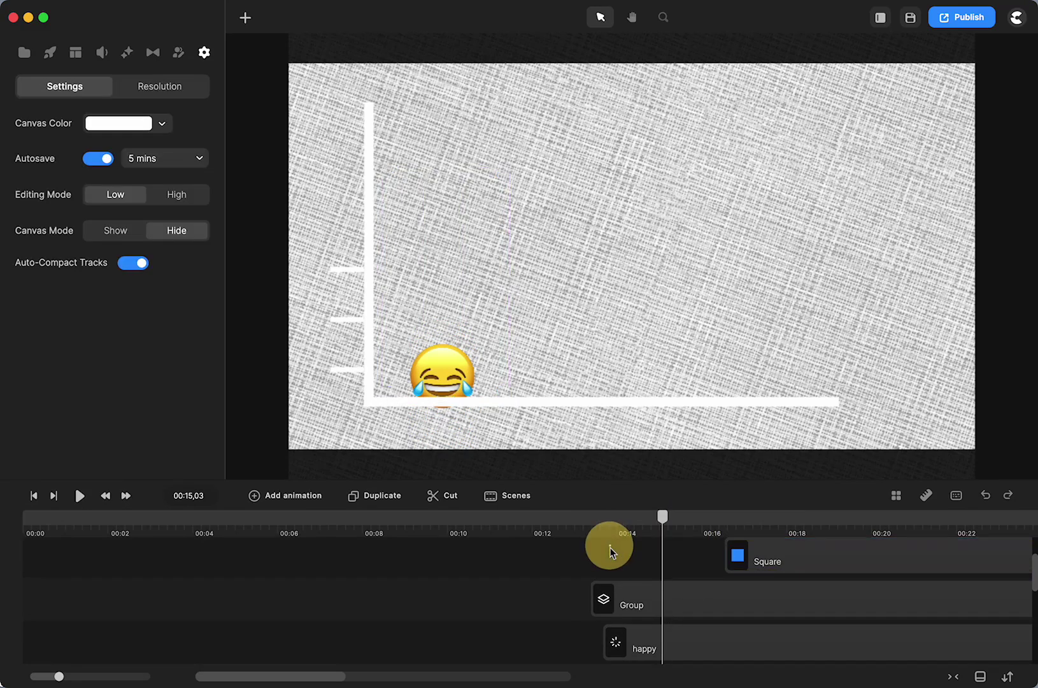
drag(637, 558, 758, 607)
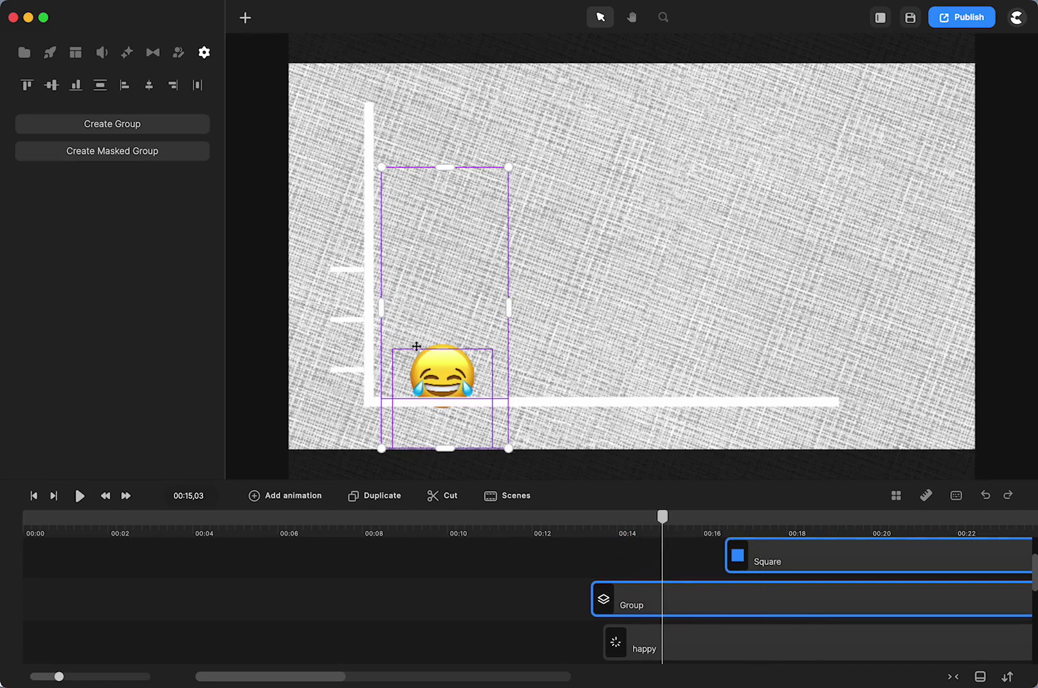
right_click(649, 602)
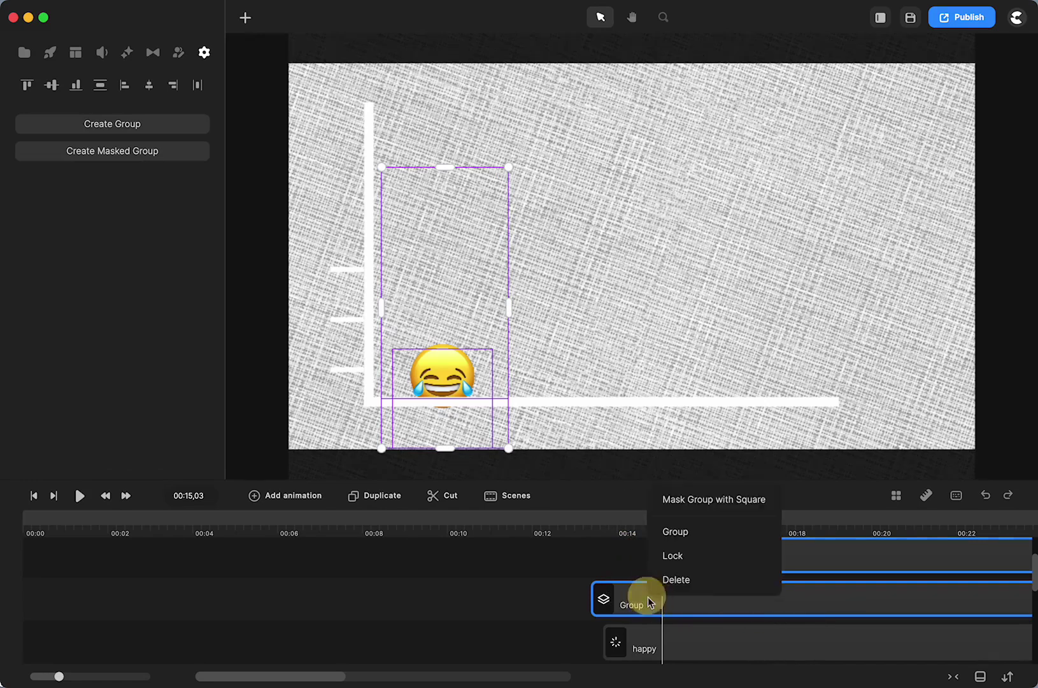
click(686, 495)
drag(663, 517, 556, 529)
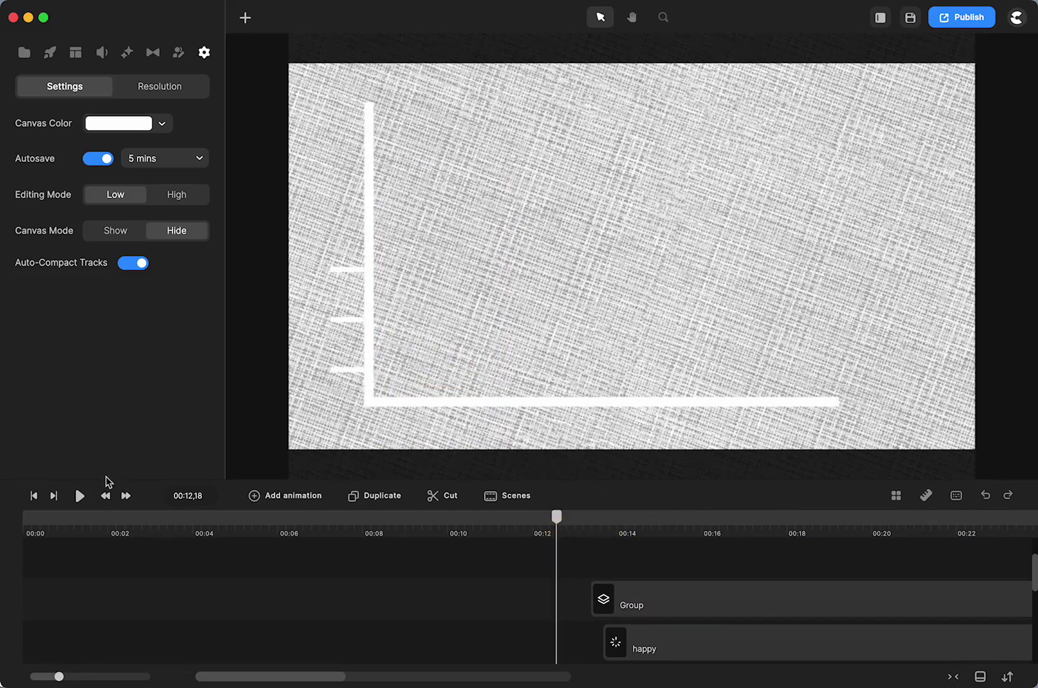
click(82, 496)
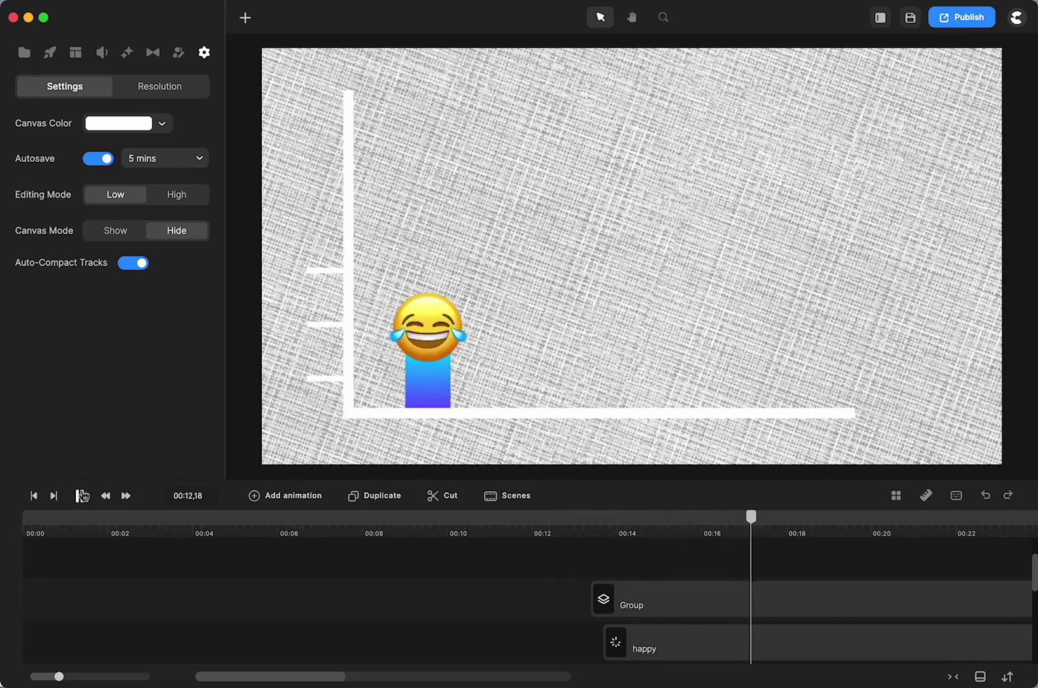
Replay from about 00:13 to check the masked emoji rising on its bar.
click(82, 495)
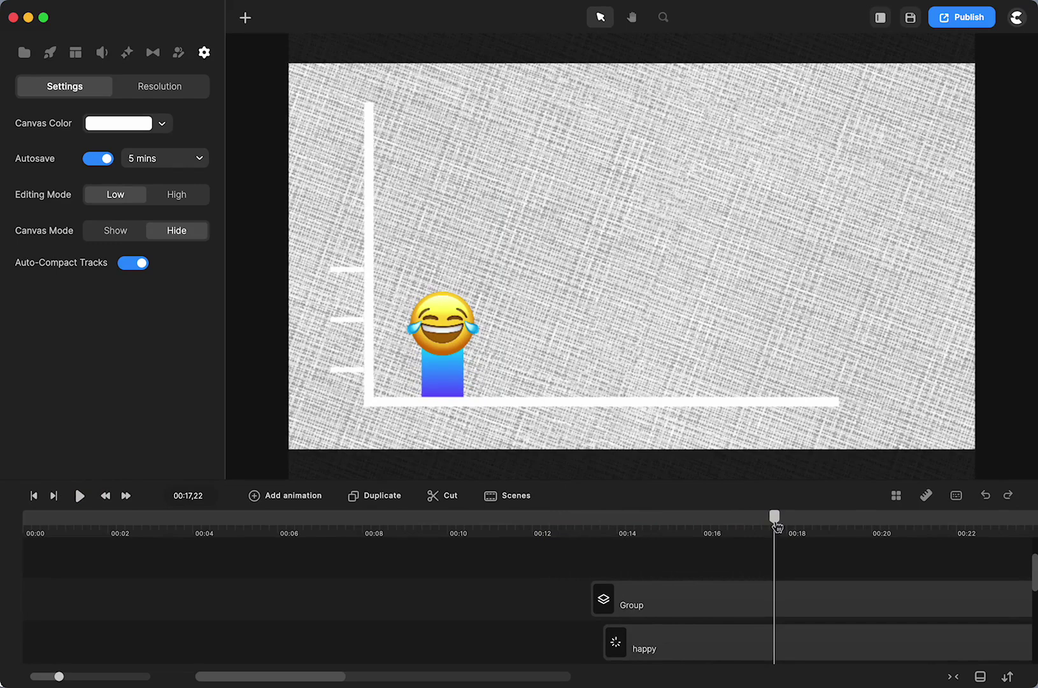
drag(774, 517, 589, 545)
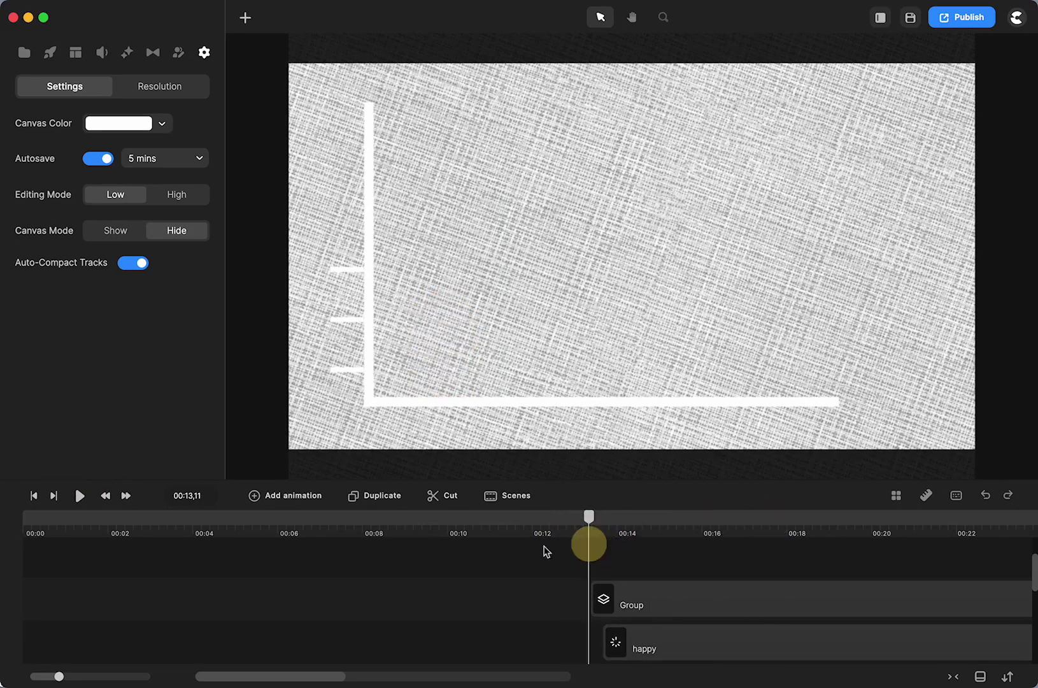
click(79, 495)
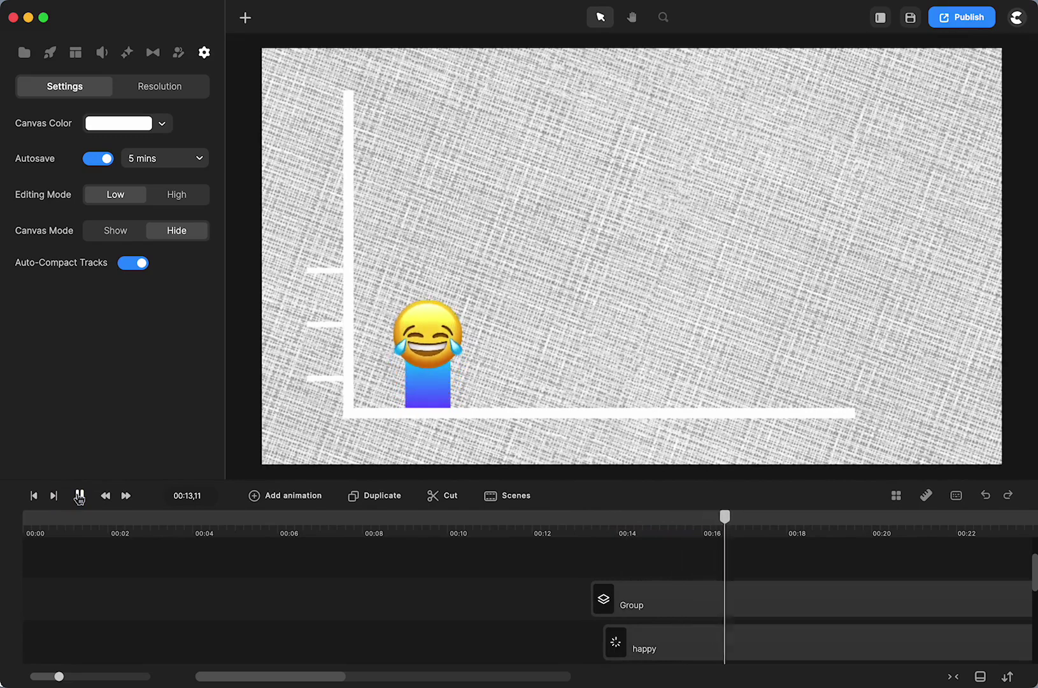
click(79, 496)
Select the sad emoji clip on the timeline for deletion.
scroll(468, 591, right, 5)
scroll(468, 591, down, 3)
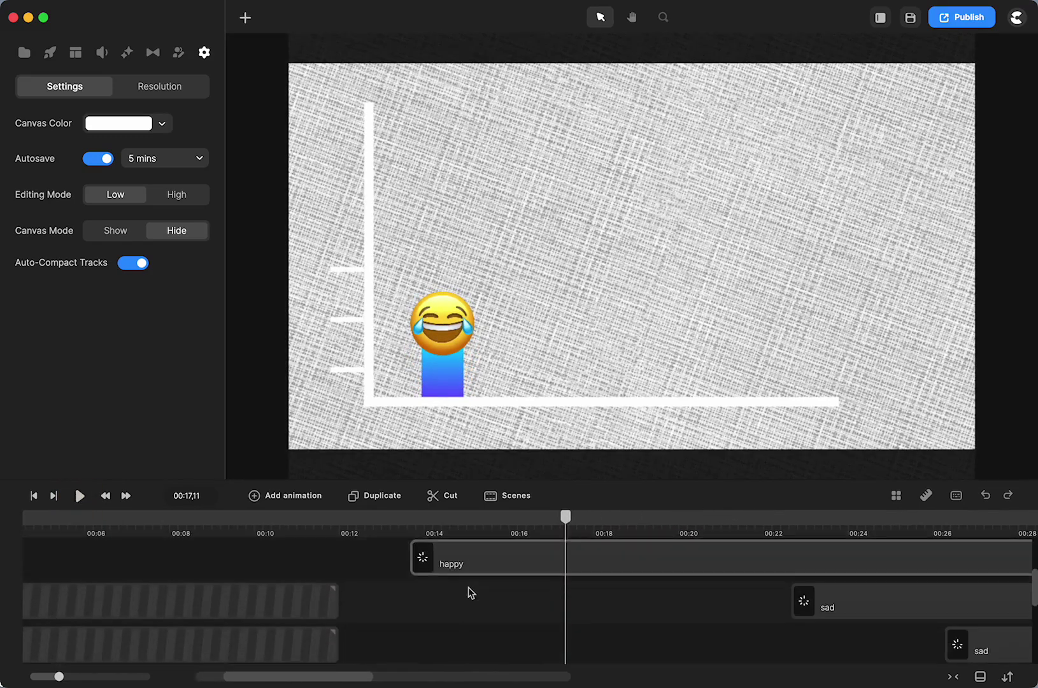
scroll(470, 593, up, 2)
click(469, 594)
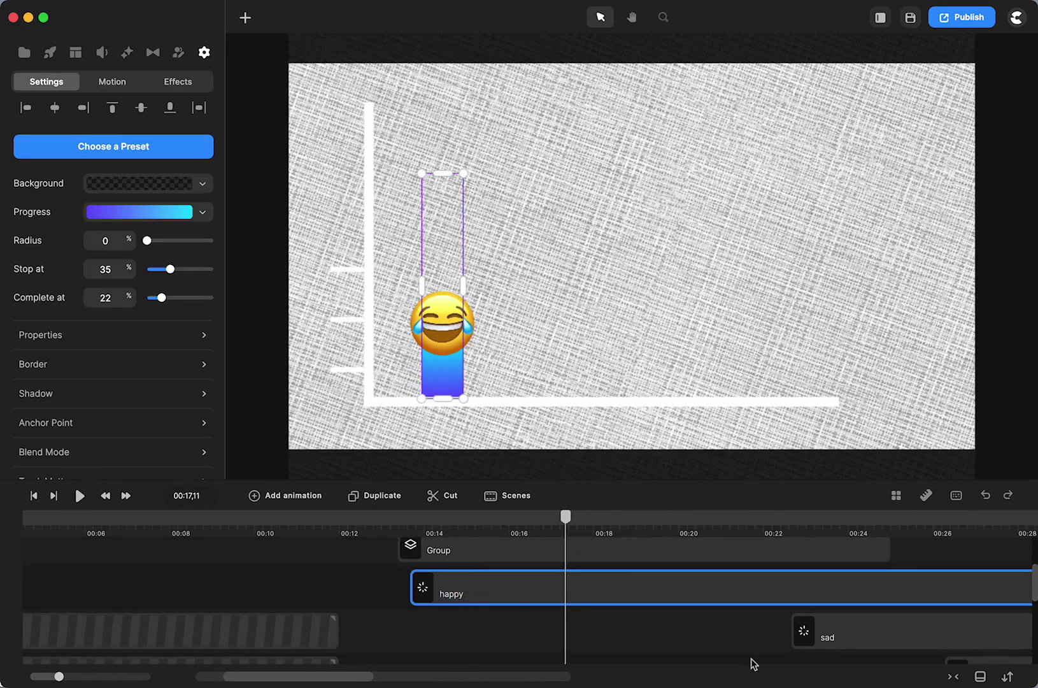
click(845, 630)
Delete the sad emoji clip and move the copied happy bar to start near 00:17.
key(Delete)
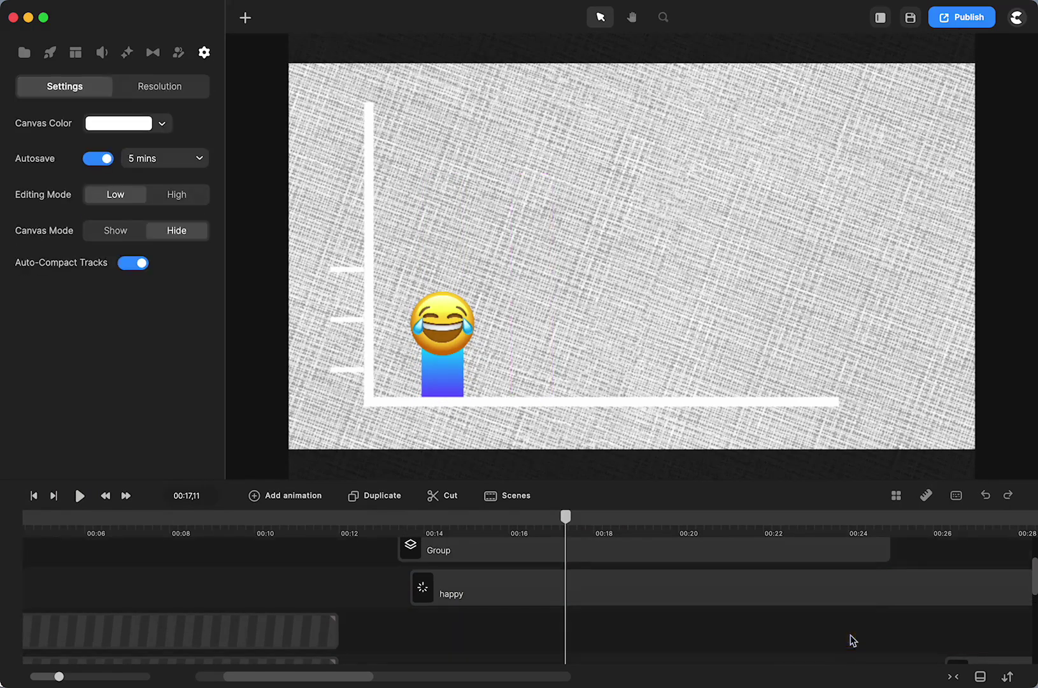
drag(961, 635, 981, 669)
click(981, 669)
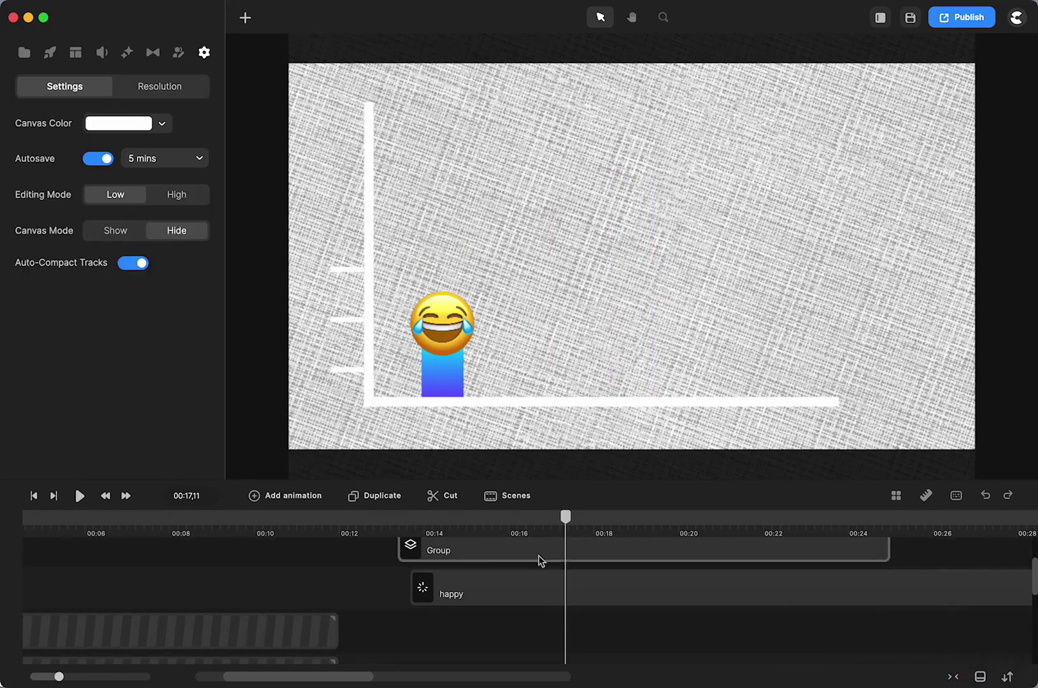
click(487, 595)
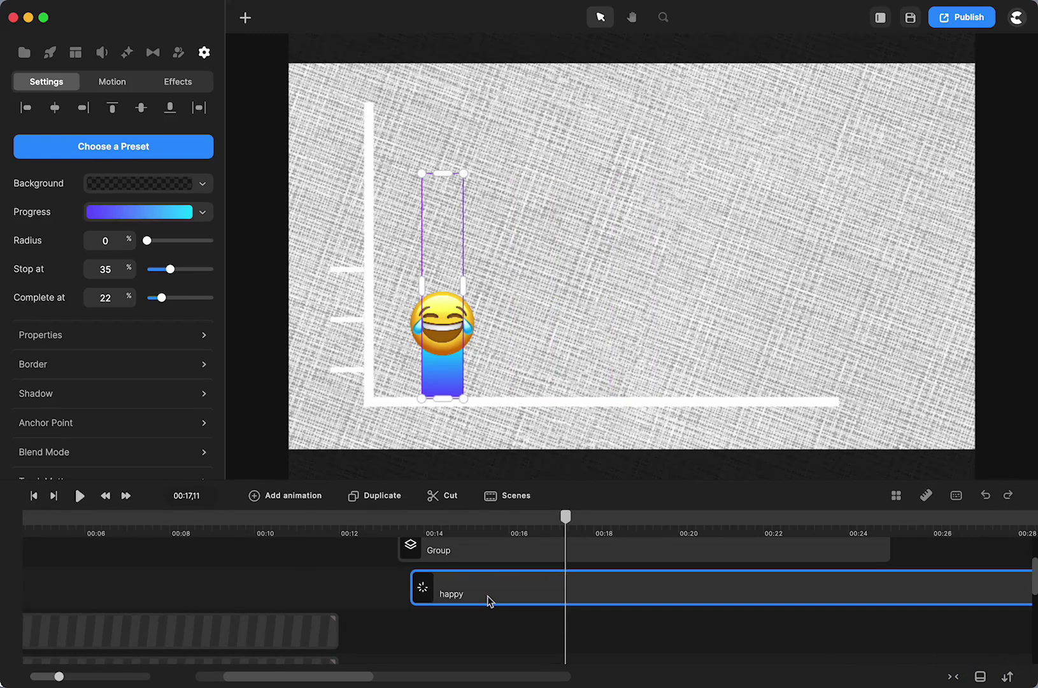
drag(438, 635, 569, 641)
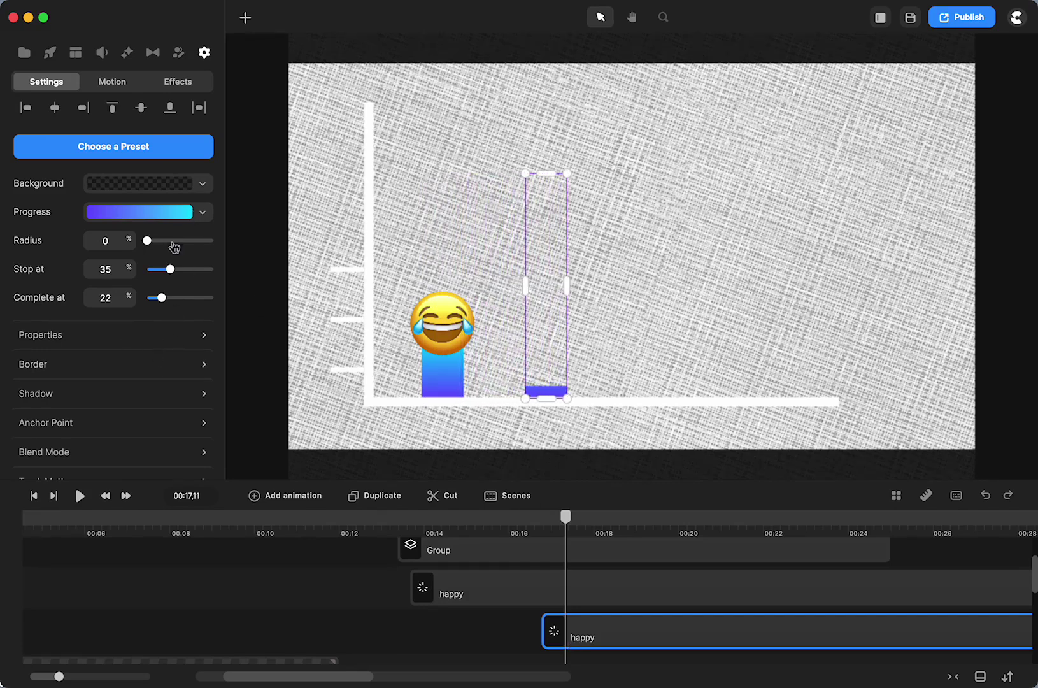
Set the second bar's Stop at to 50% and preview both bars from 00:15.
drag(171, 267, 181, 268)
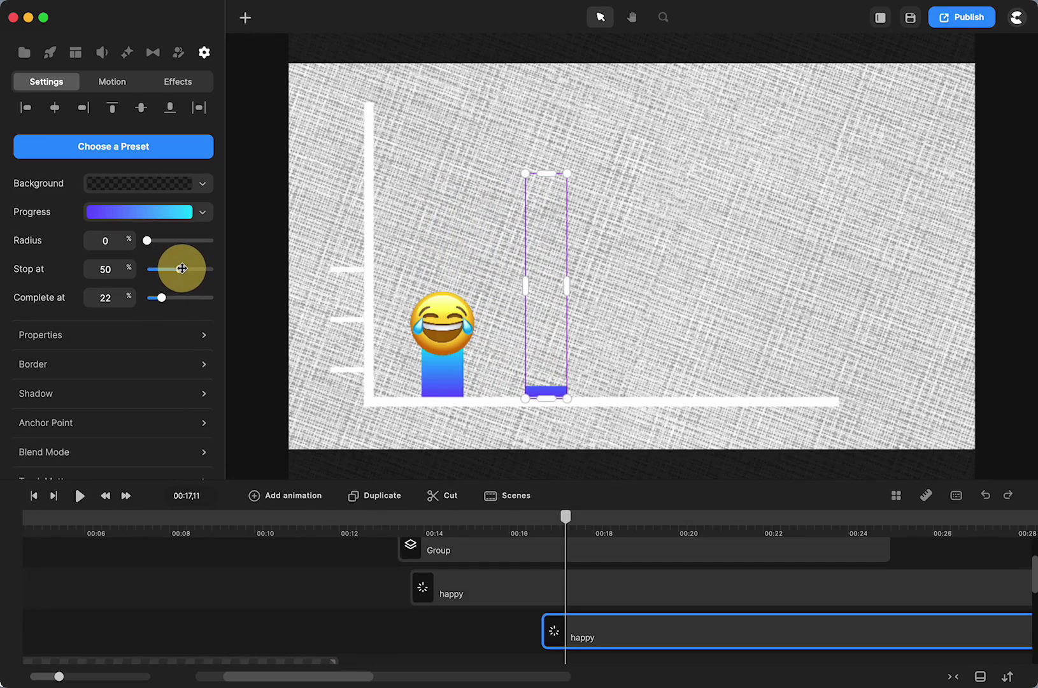
click(487, 527)
click(79, 496)
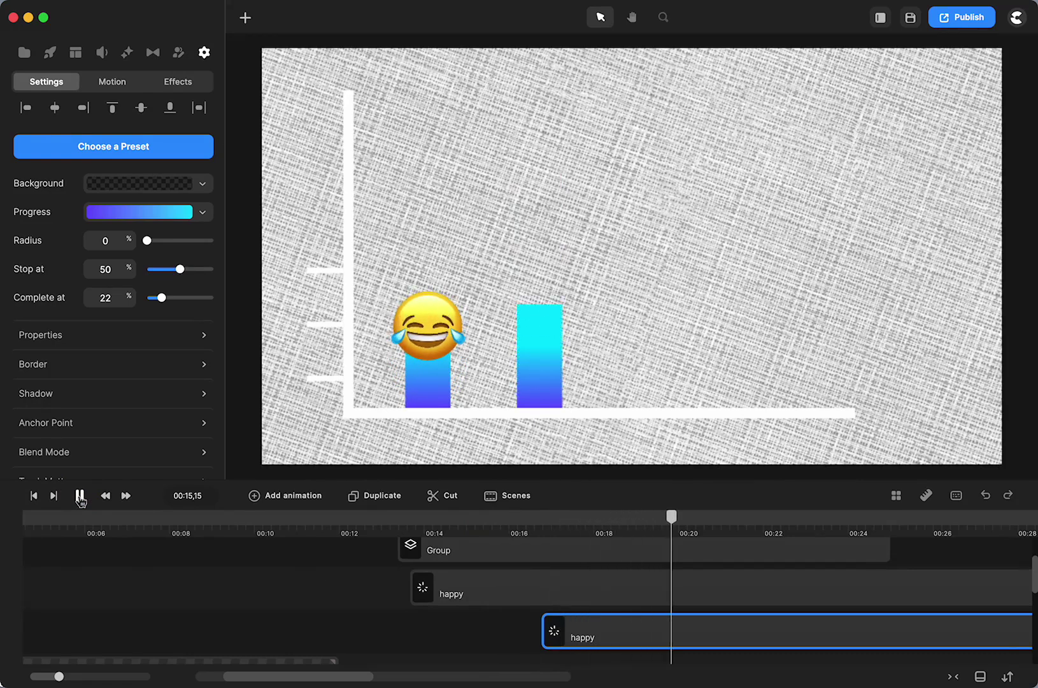
Stop playback at 00:19 and delete the second happy bar clip.
click(80, 496)
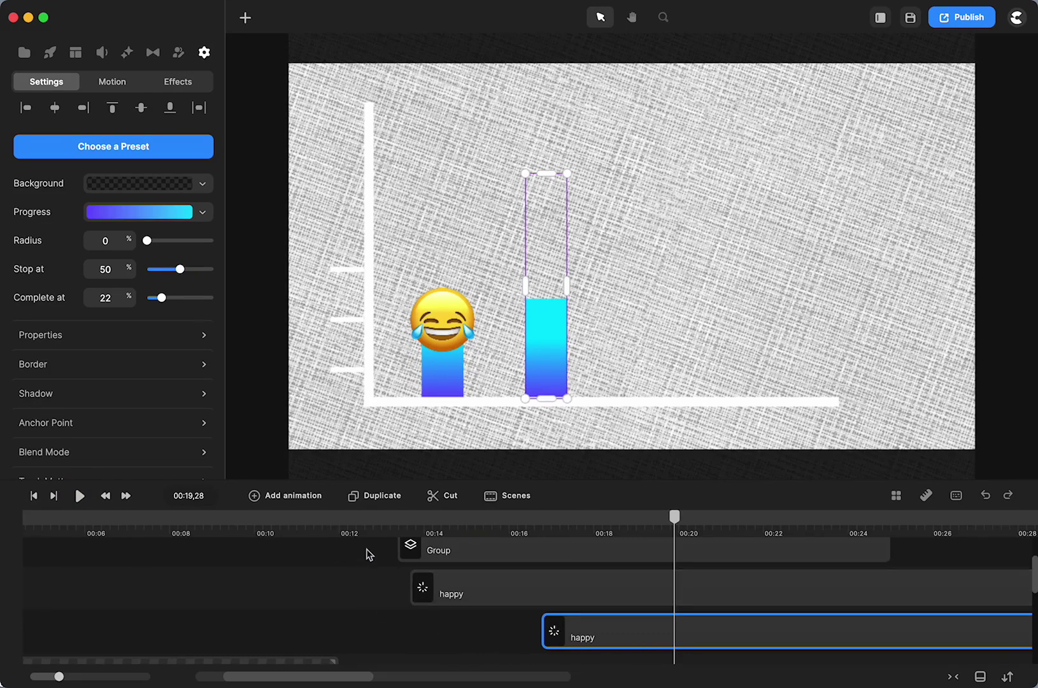
click(408, 551)
shift+click(459, 582)
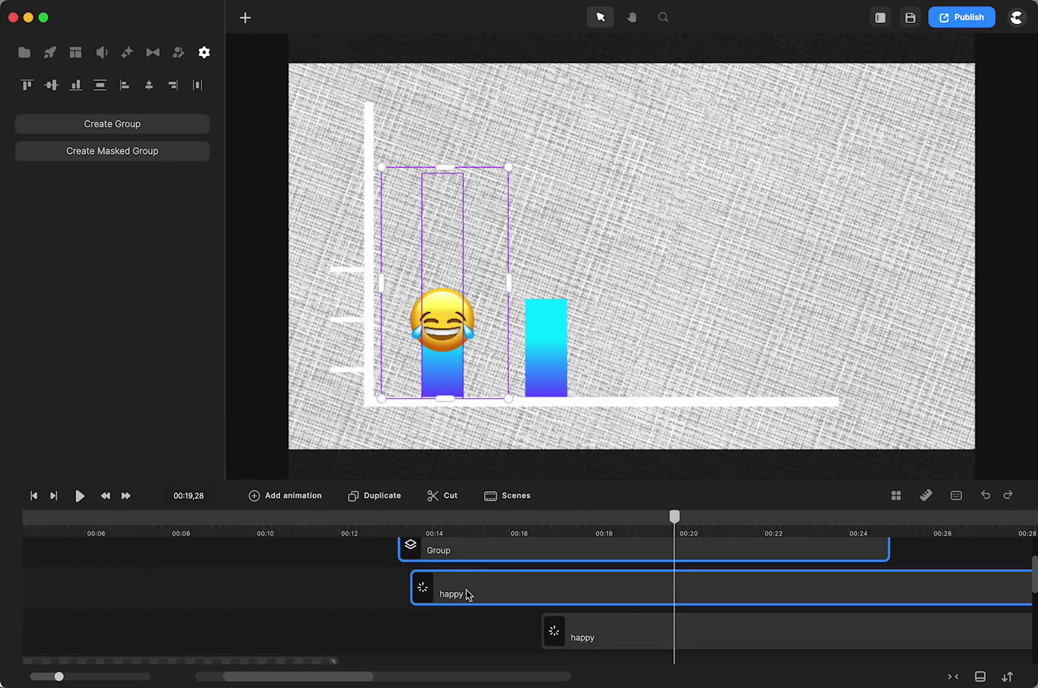
click(608, 645)
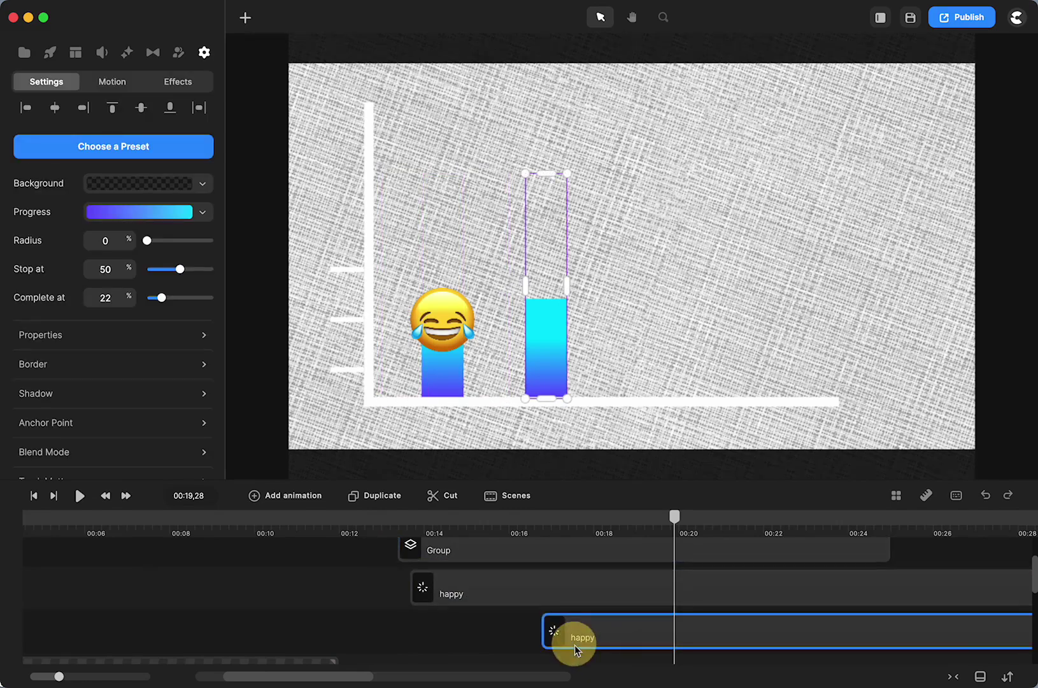
key(Delete)
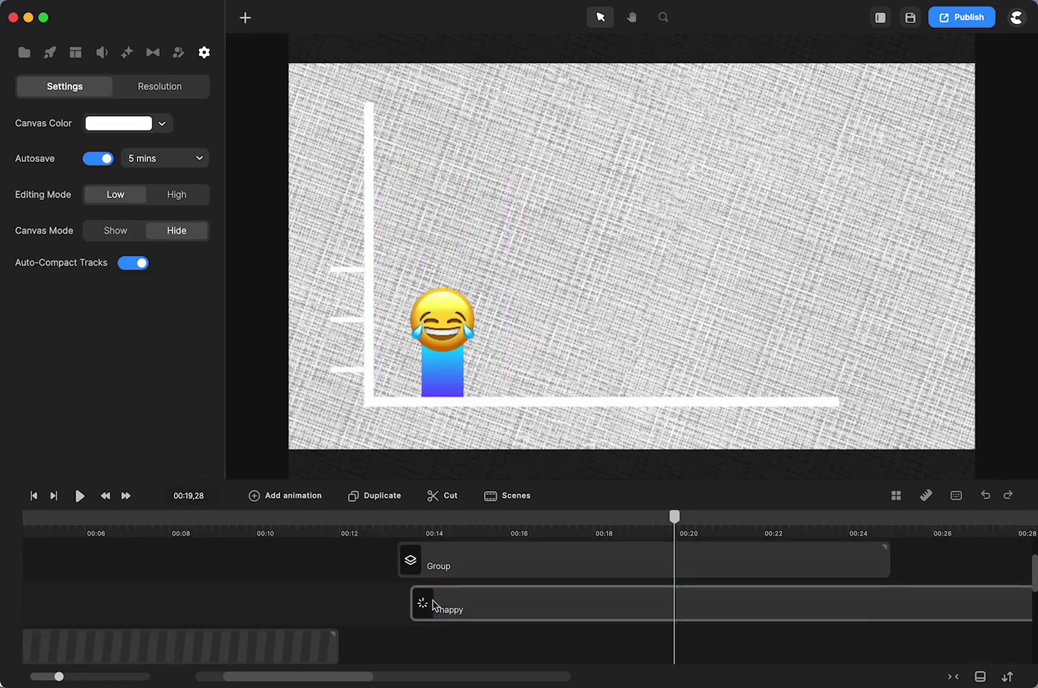
Group the emoji with its happy bar, duplicate it, start it near 00:16, shift it right.
drag(449, 616, 476, 611)
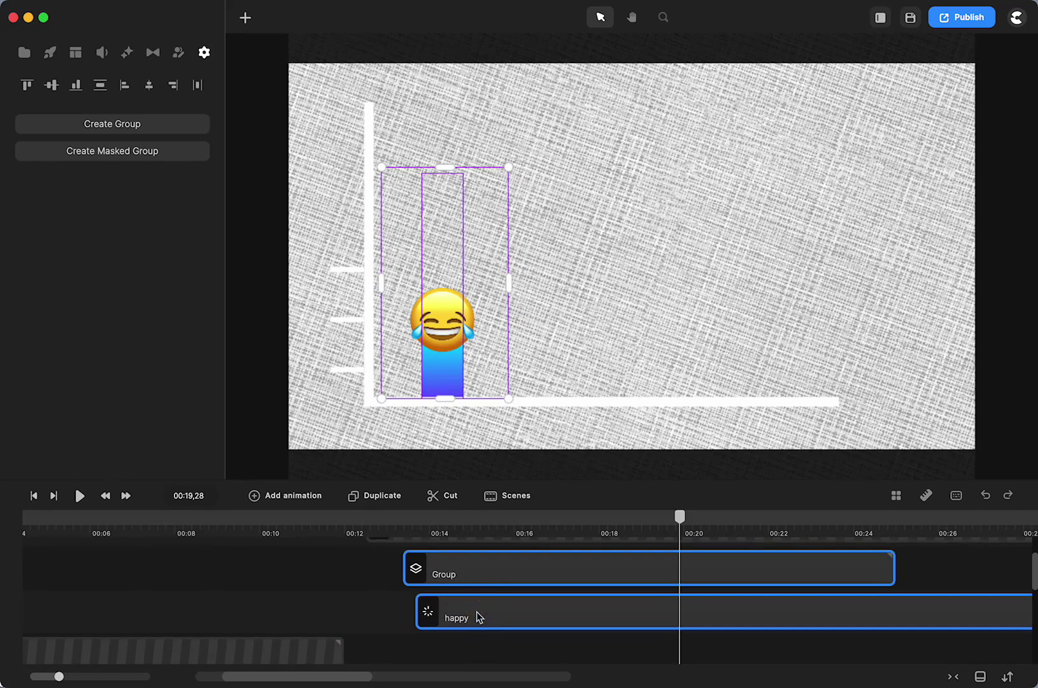
key(super+g)
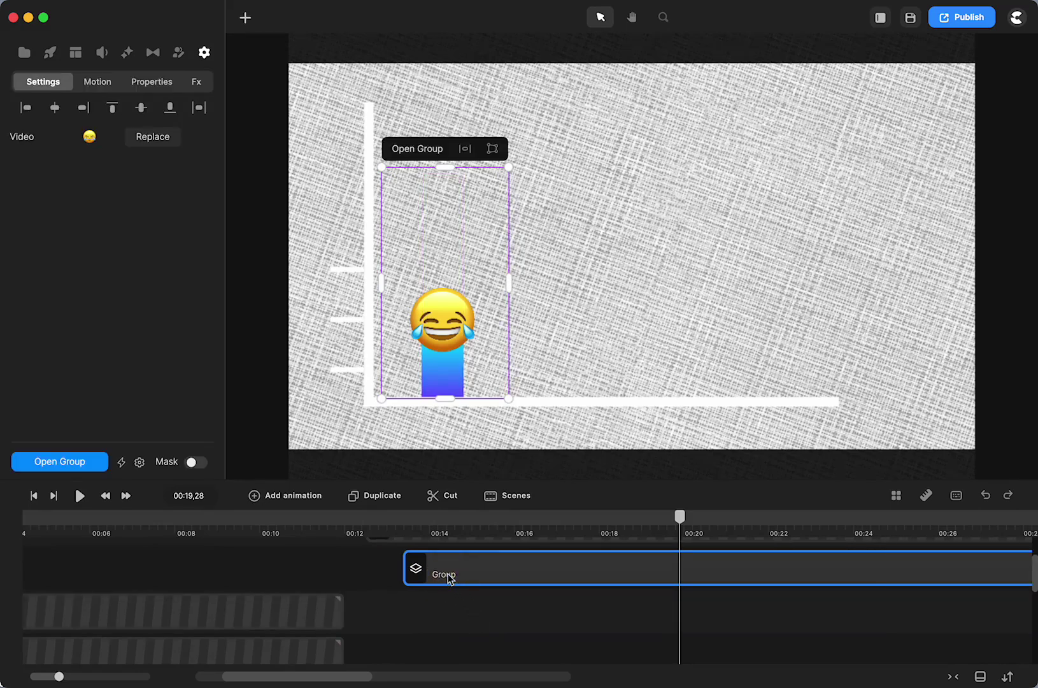
key(super+d)
drag(435, 615, 544, 615)
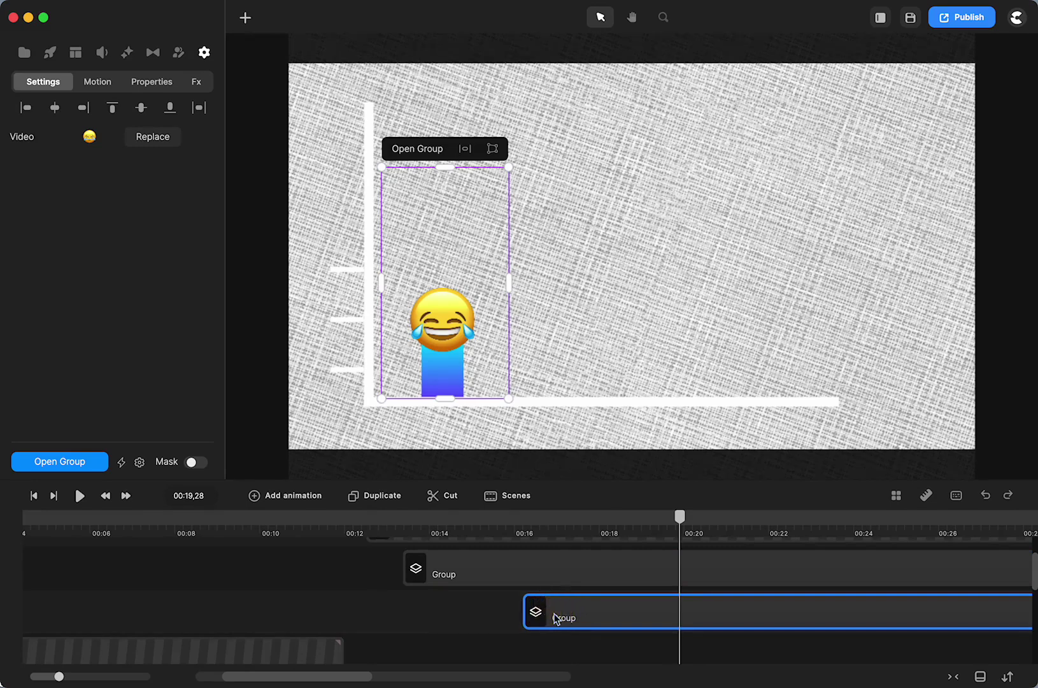
key(shift+Right)
key(shift+Right)
key(shift+Right)
key(shift+Right)
key(shift+Right)
key(shift+Right)
key(shift+Right)
key(shift+Right)
key(shift+Right)
key(shift+Right)
key(shift+Right)
key(shift+Right)
key(shift+Right)
key(shift+Right)
key(shift+Right)
key(shift+Right)
key(shift+Right)
key(shift+Right)
key(shift+Right)
key(shift+Right)
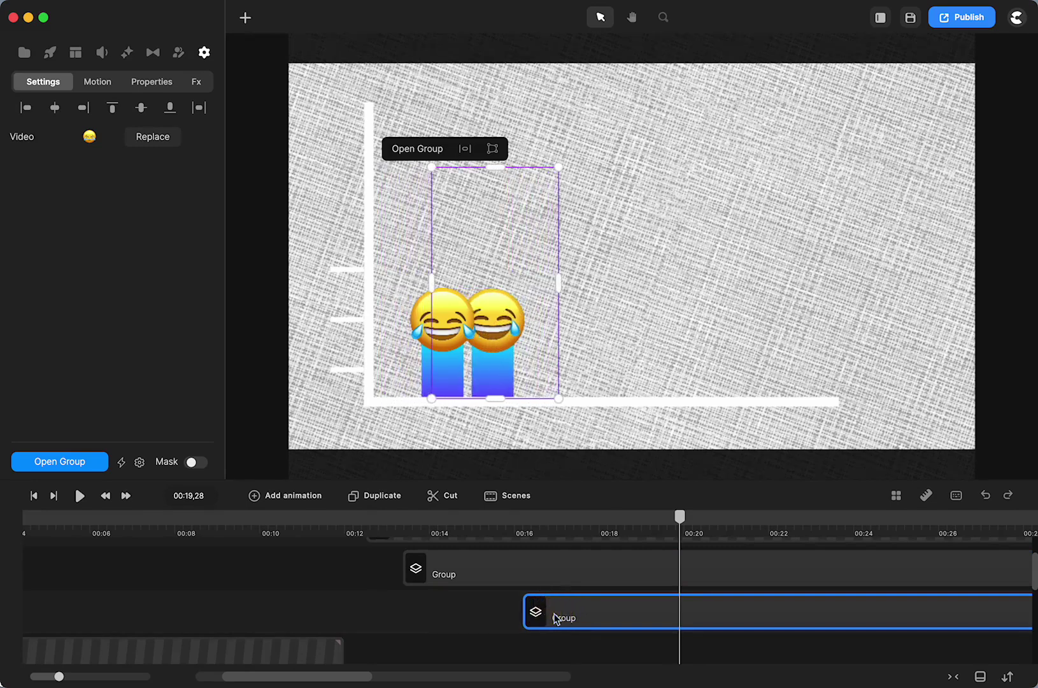
key(shift+Right)
key(shift+Right)
key(shift+Right)
key(shift+Right)
key(shift+Right)
key(shift+Right)
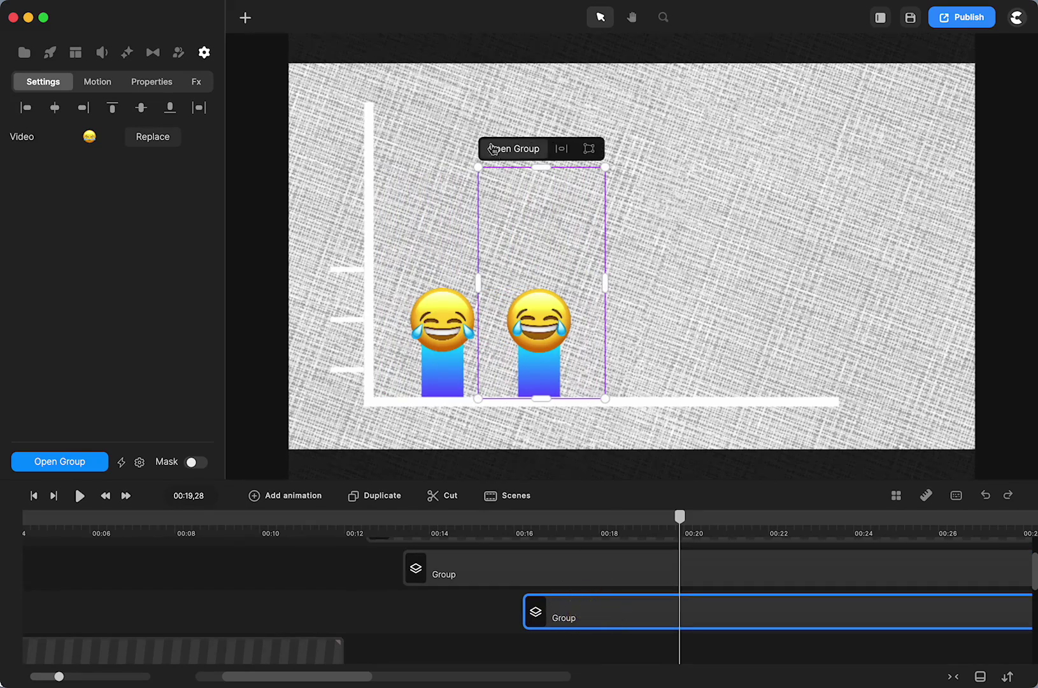
Inside the second bar's group, raise the happy clip's Stop at from 35% to 53%.
click(513, 148)
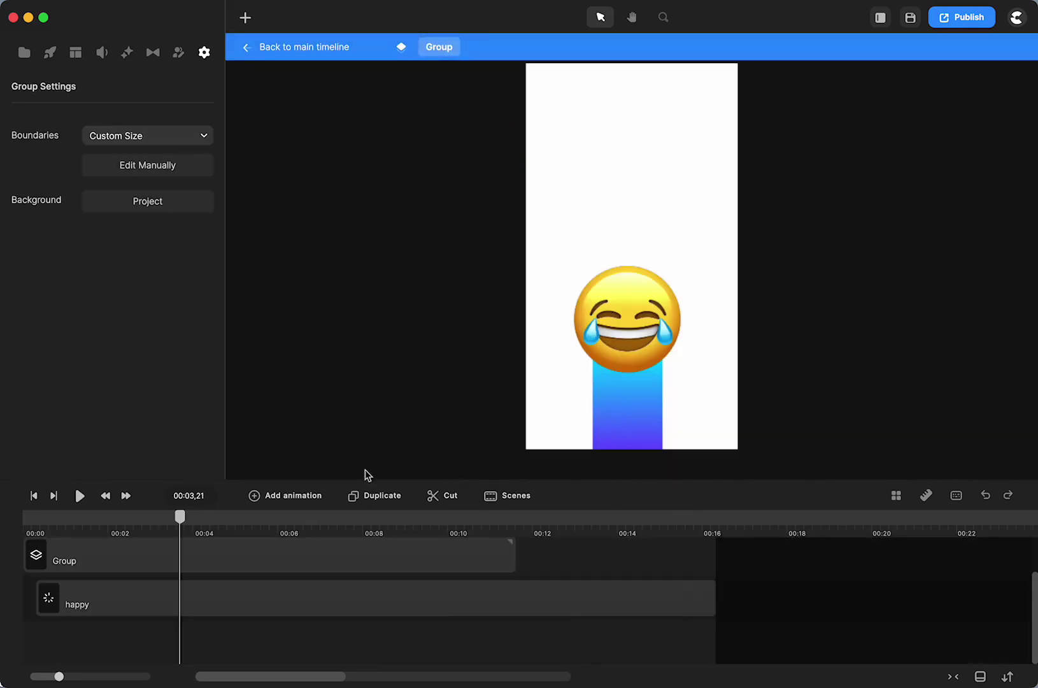
click(99, 598)
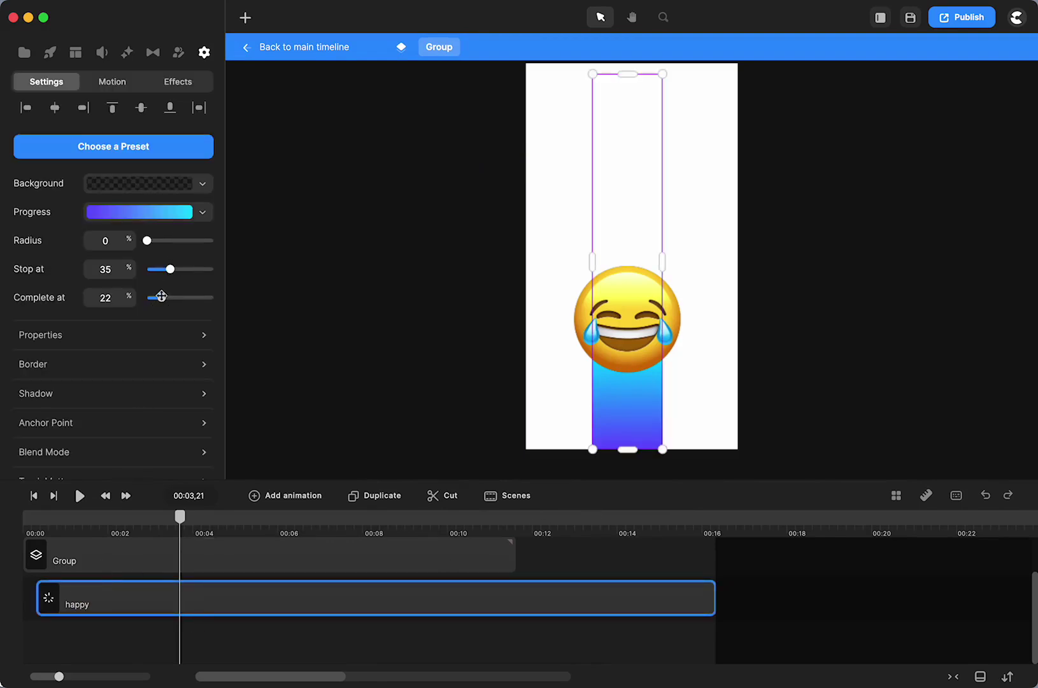
drag(169, 270, 183, 281)
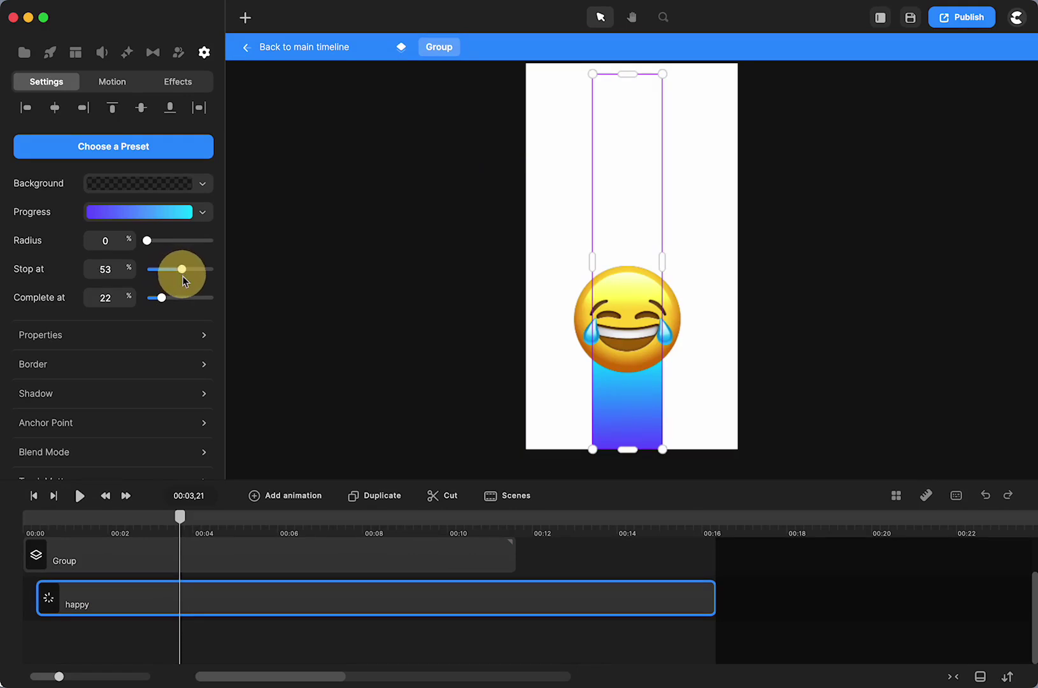
Back on the main timeline, preview the bars from 12 seconds and select the second bar's group.
click(314, 50)
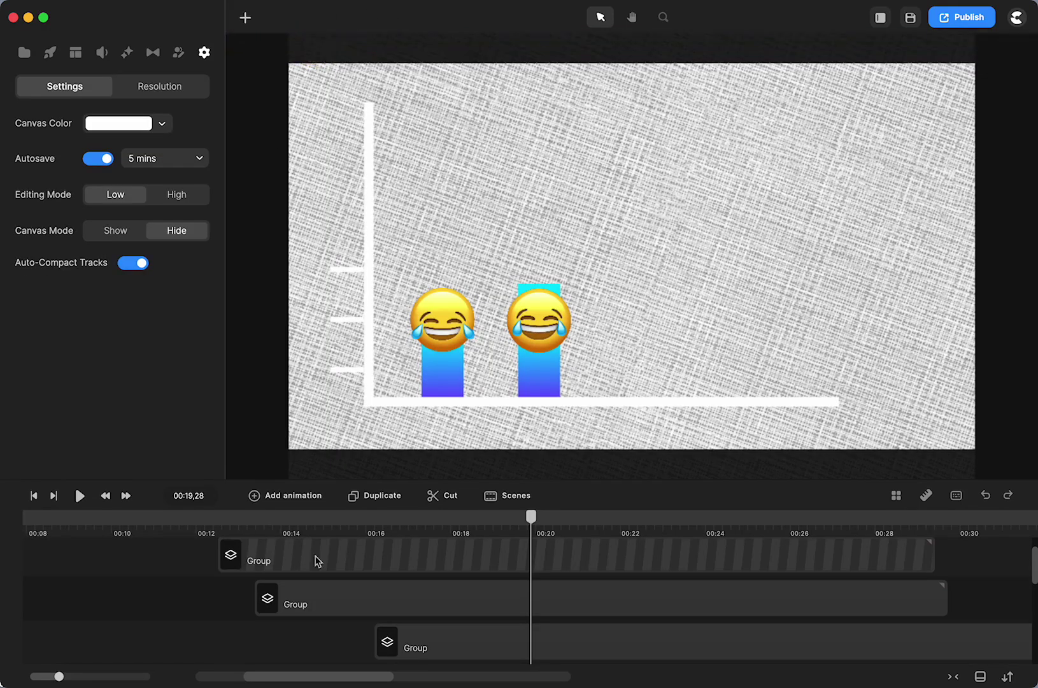
click(219, 524)
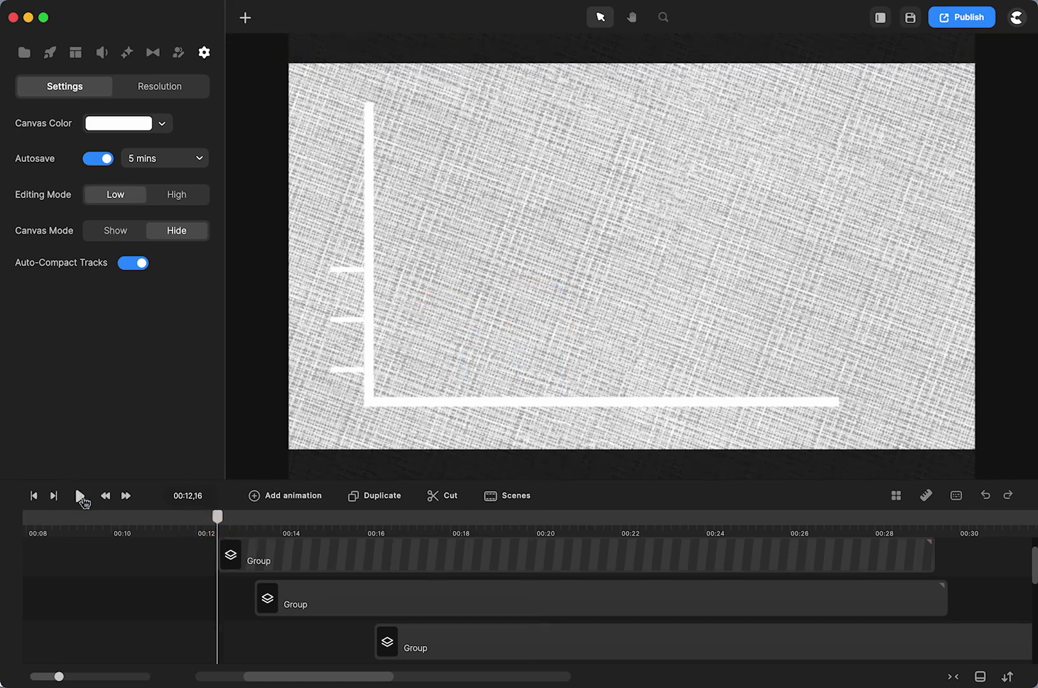
click(79, 496)
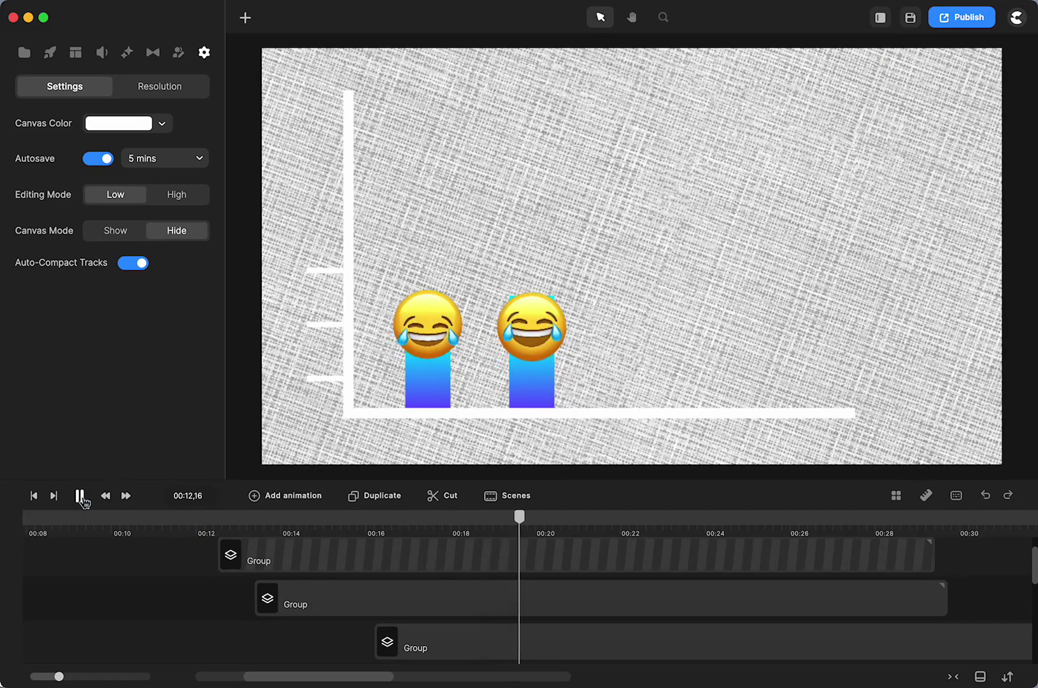
click(80, 495)
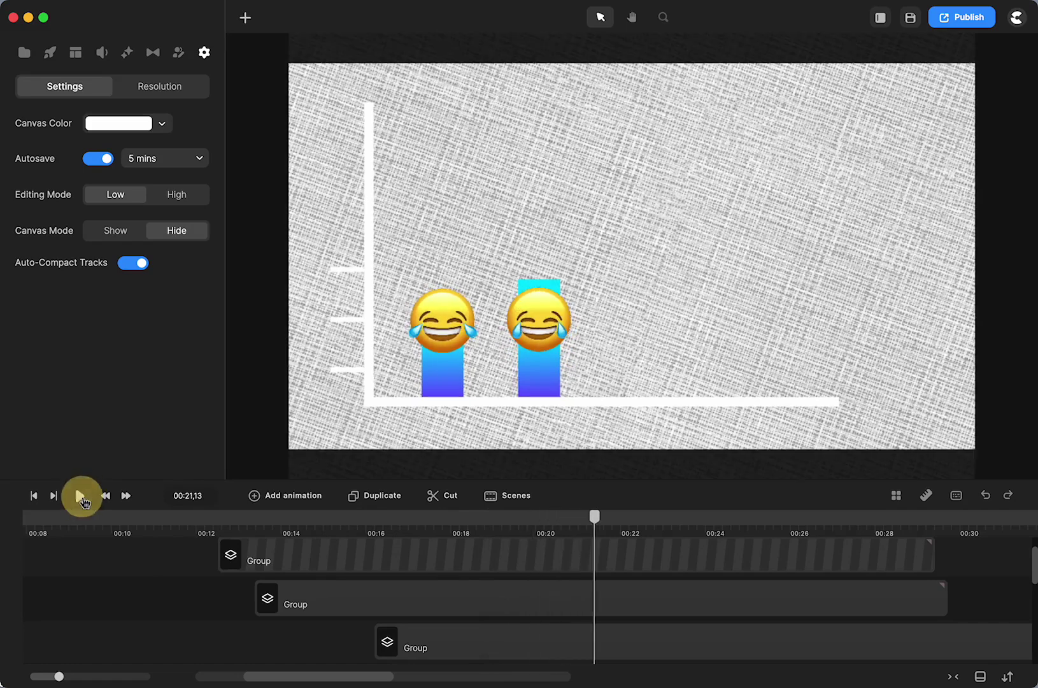
click(512, 630)
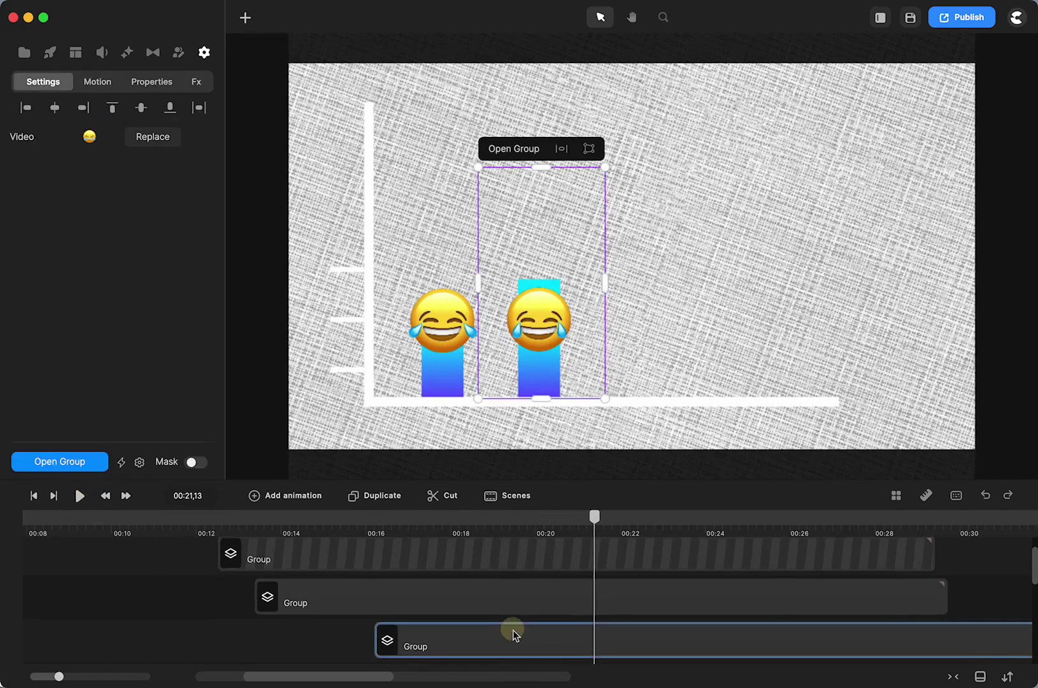
scroll(513, 630, down, 2)
Select the emoji group inside the second bar group and preview from 12 seconds.
click(517, 149)
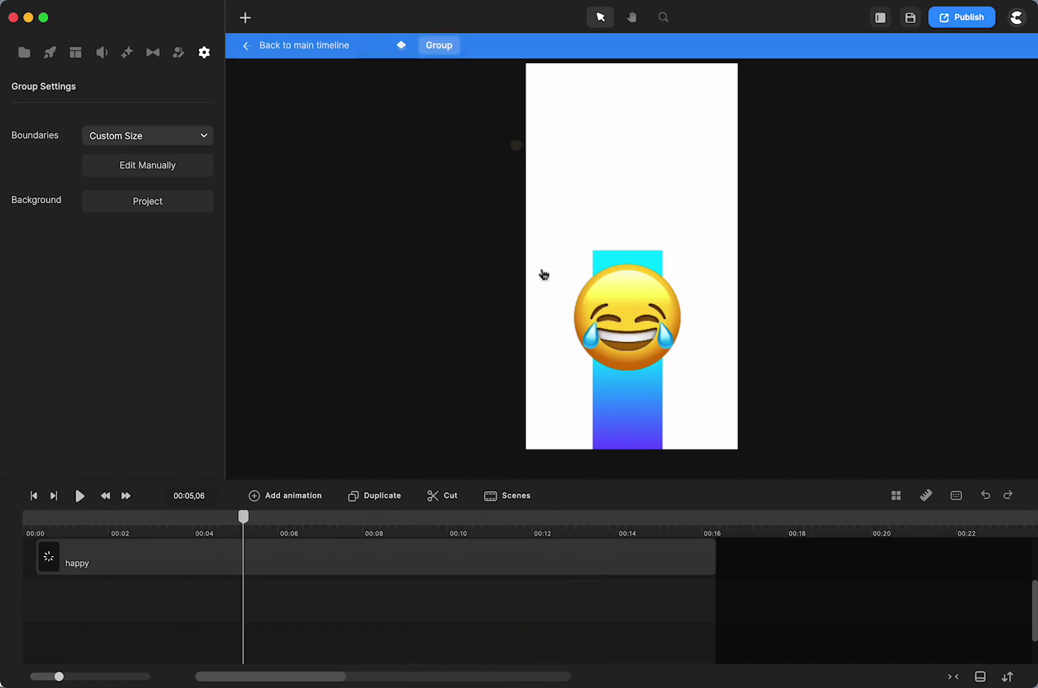
click(163, 564)
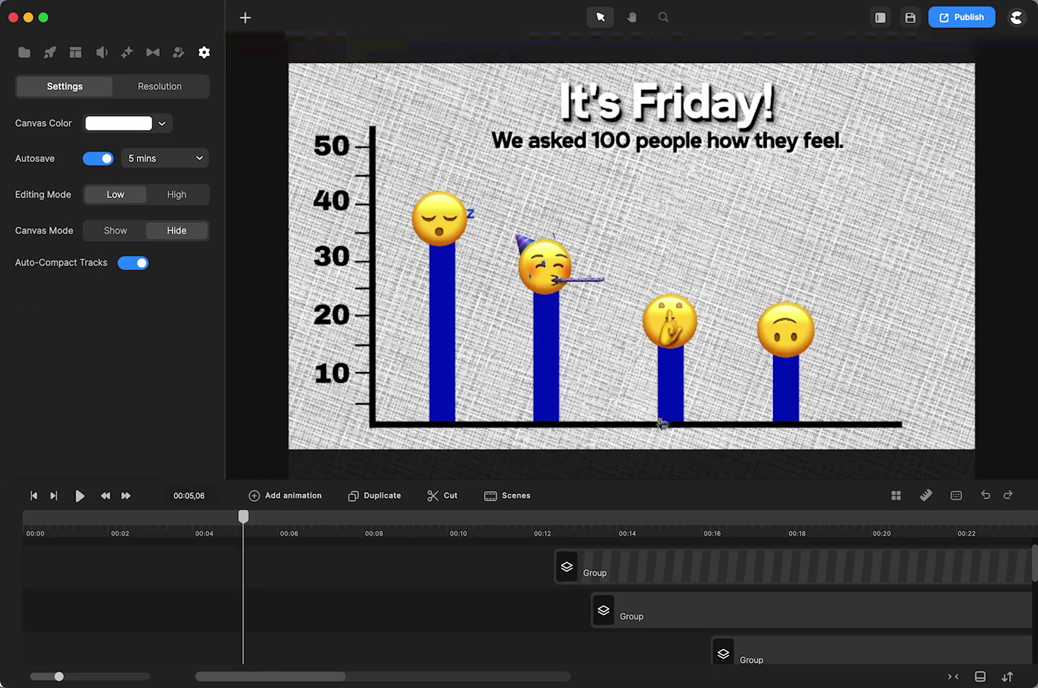
click(560, 517)
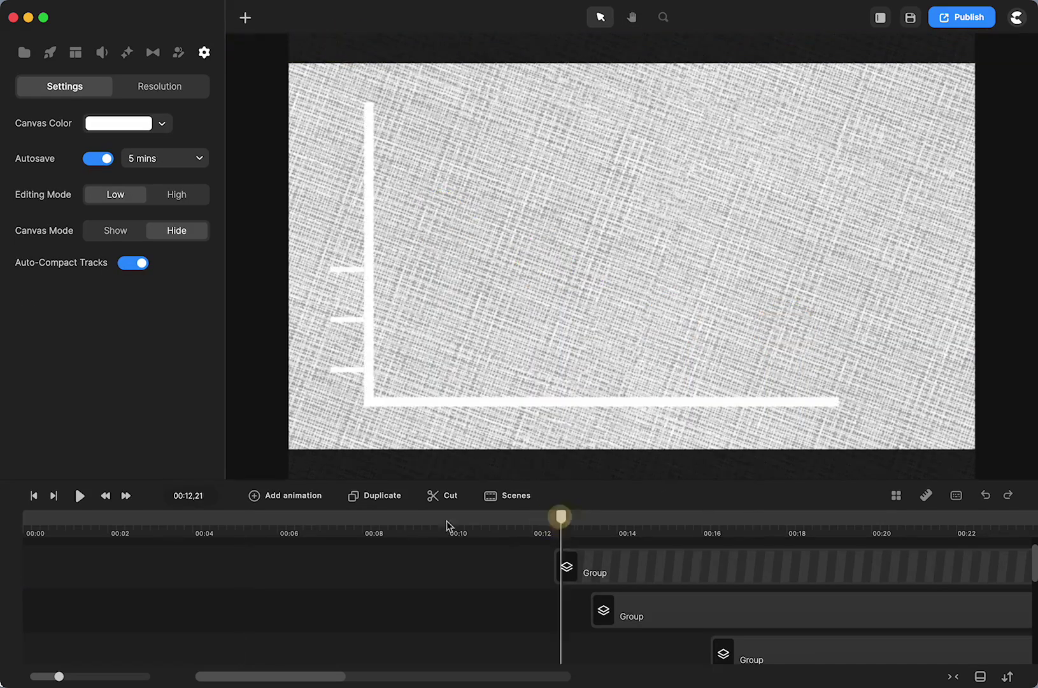
click(75, 496)
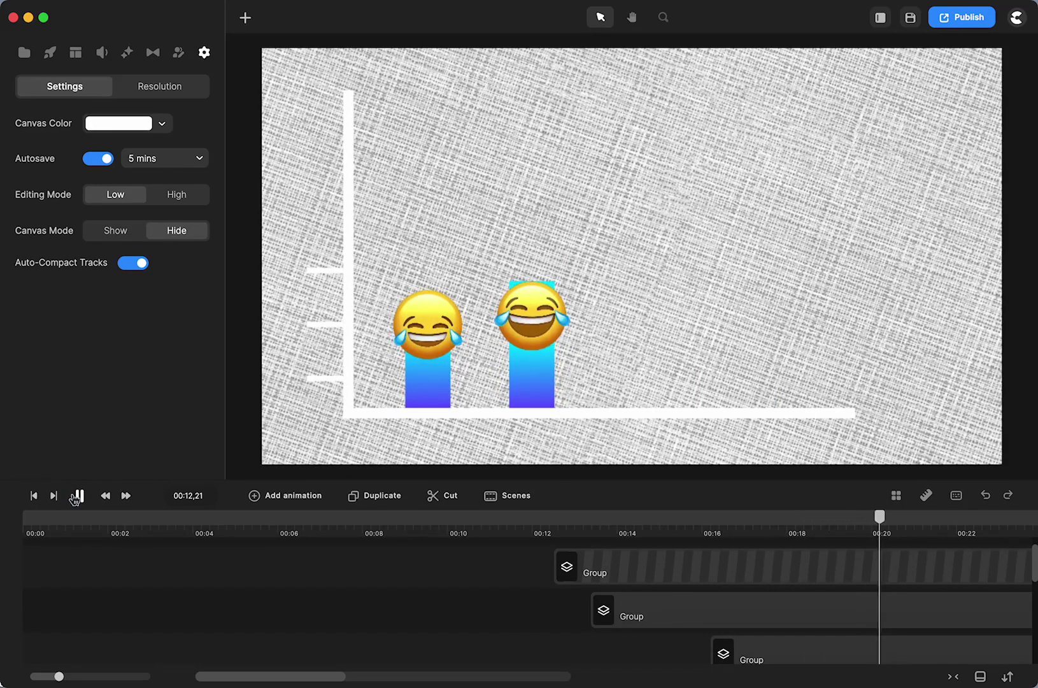
click(77, 495)
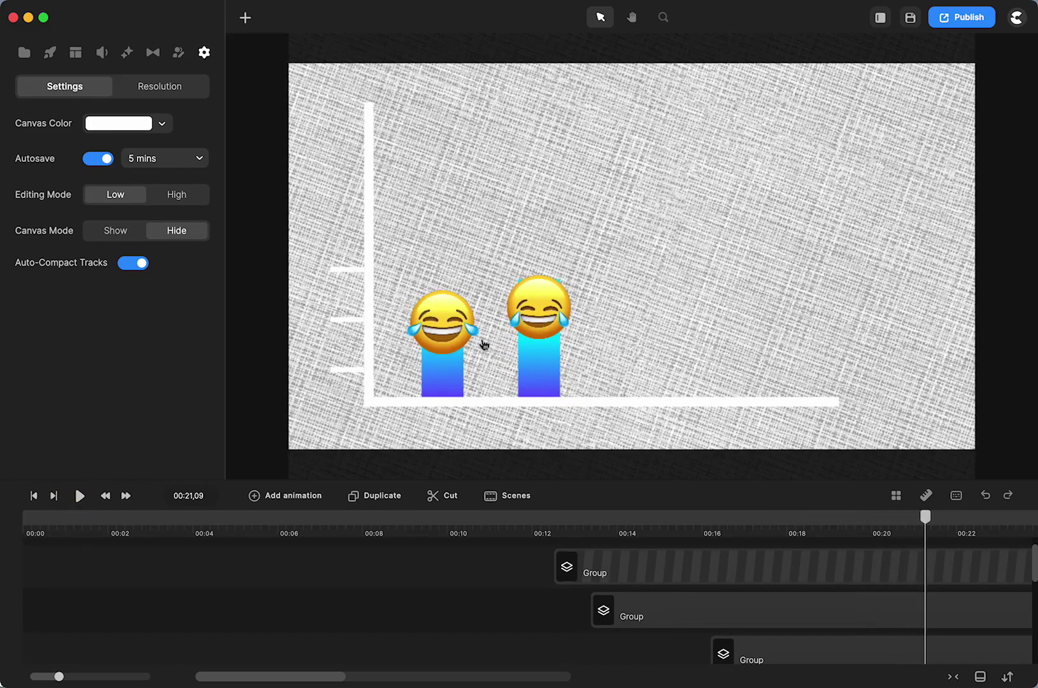
Enter the second bar's emoji group and move the emoji slightly upward.
double_click(542, 319)
click(642, 301)
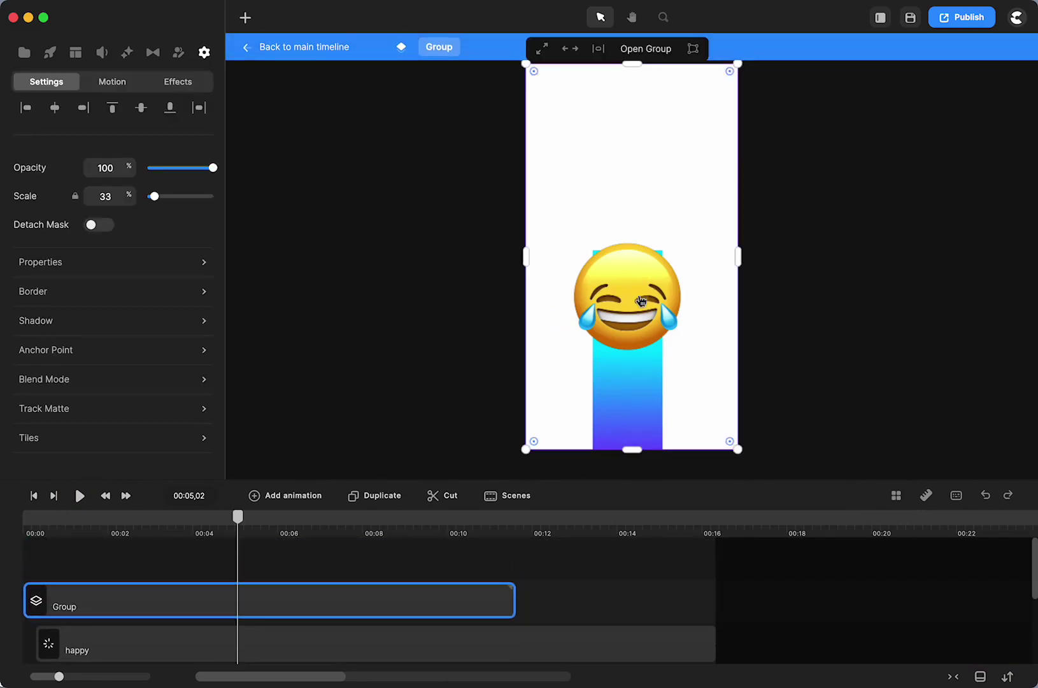
double_click(618, 293)
drag(629, 293, 630, 268)
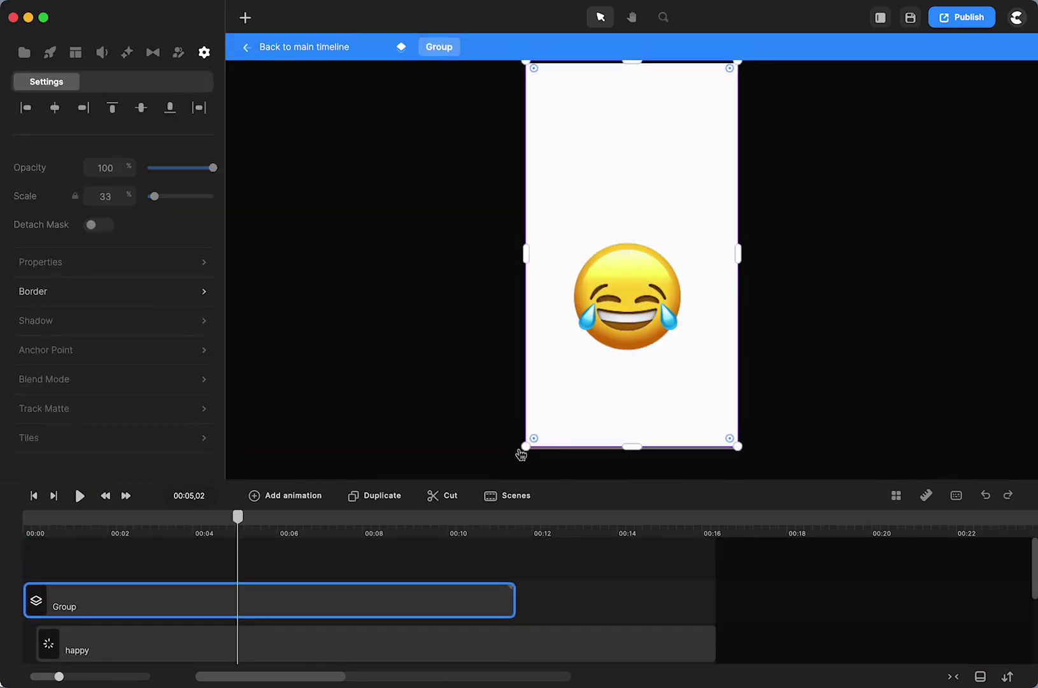
click(361, 602)
click(589, 625)
click(446, 601)
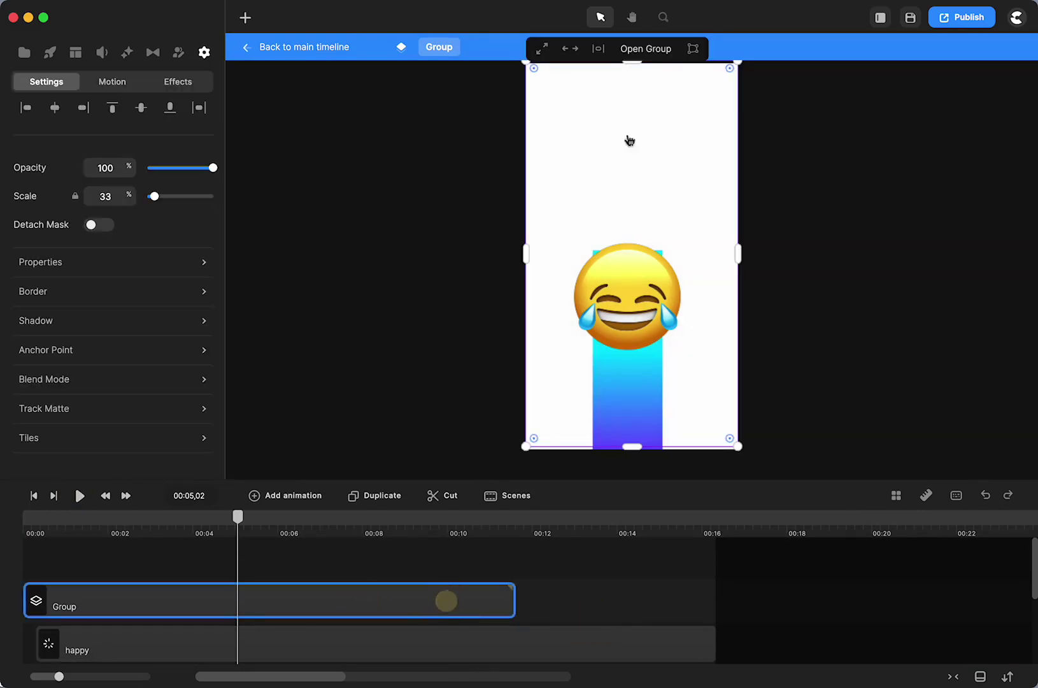
Open the nested emoji group and lift the laughing emoji higher above the taller bar.
click(651, 48)
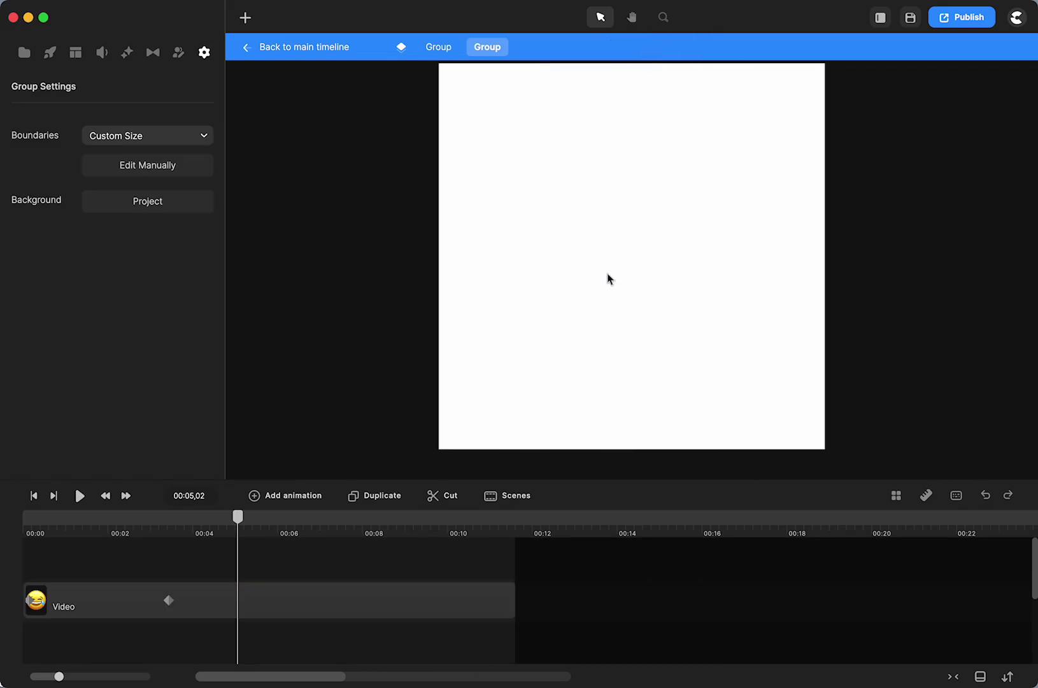
key(space)
drag(876, 175, 871, 370)
drag(611, 167, 606, 143)
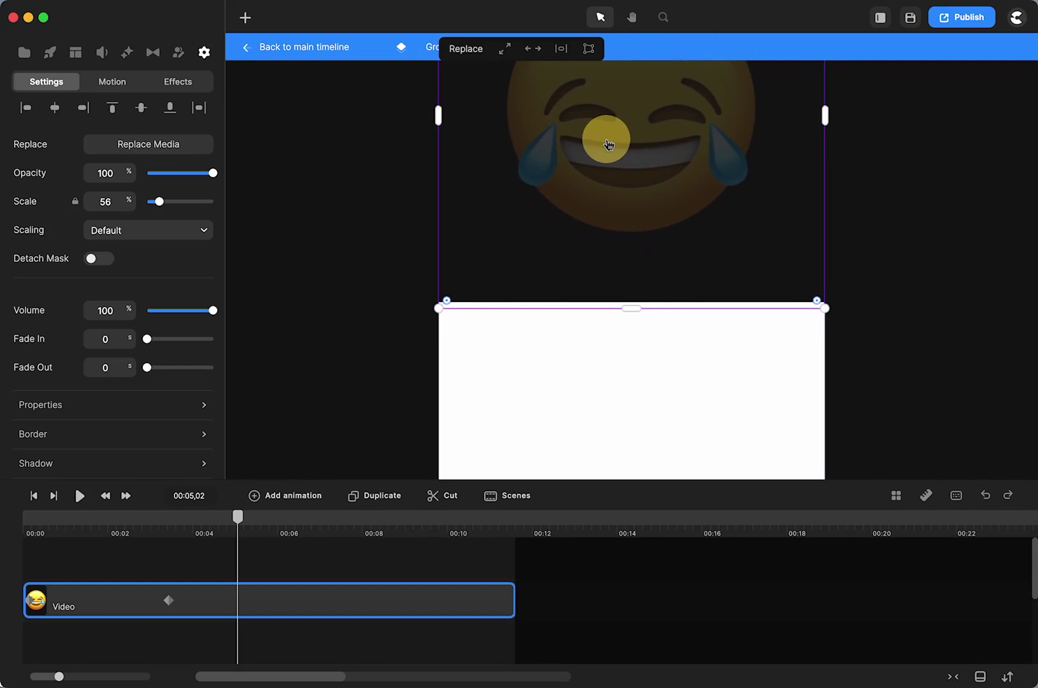
click(331, 49)
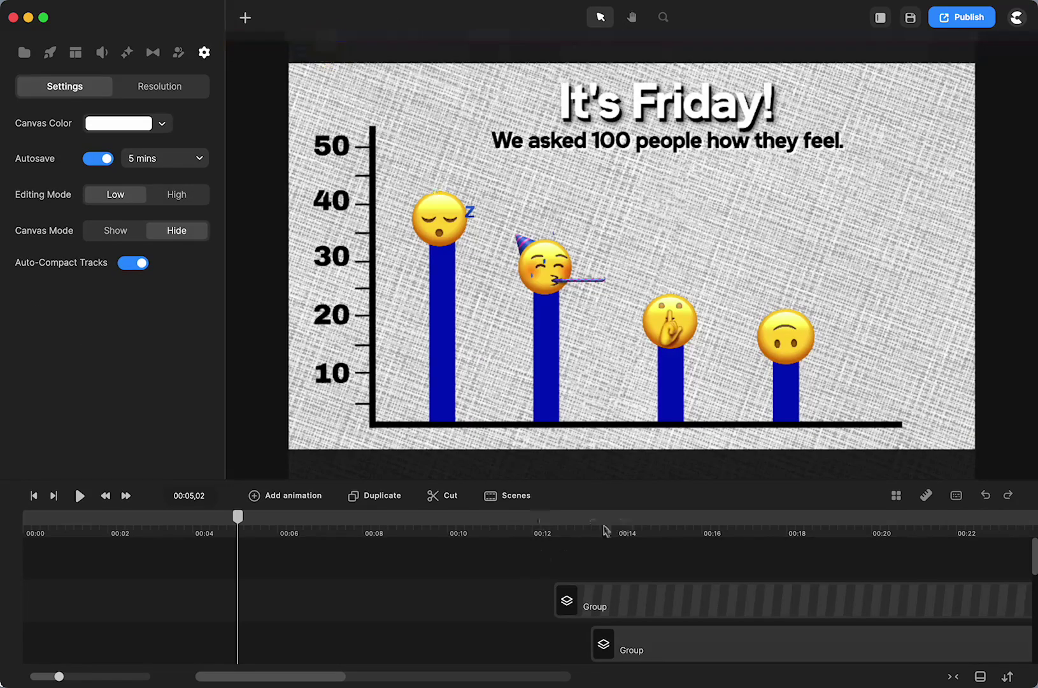
click(555, 522)
drag(556, 524, 962, 540)
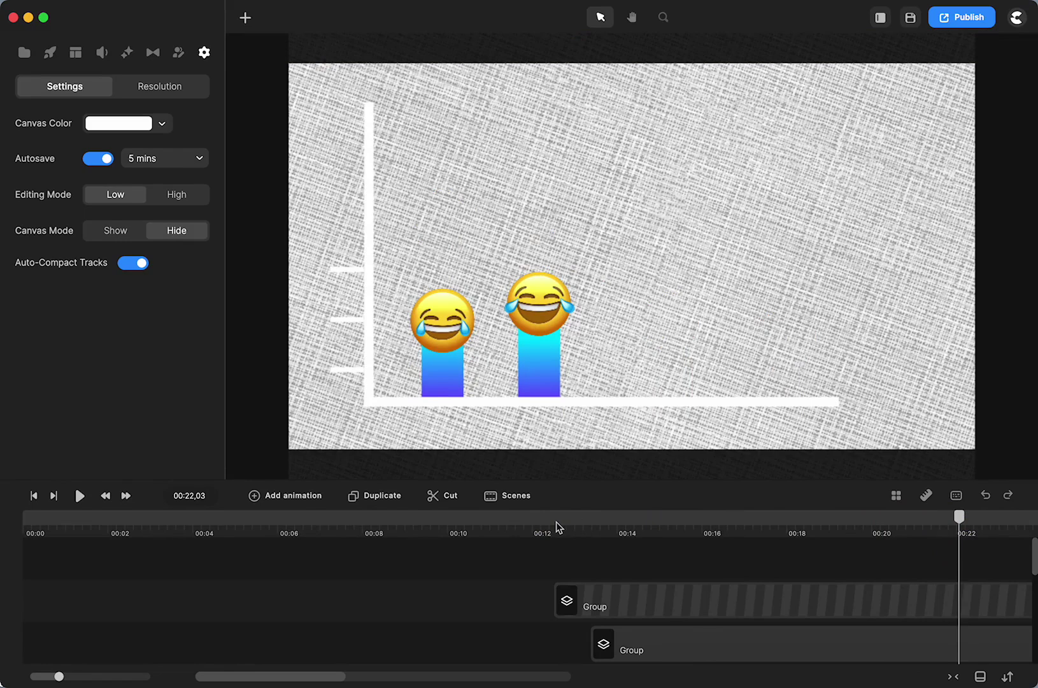
click(34, 496)
click(80, 496)
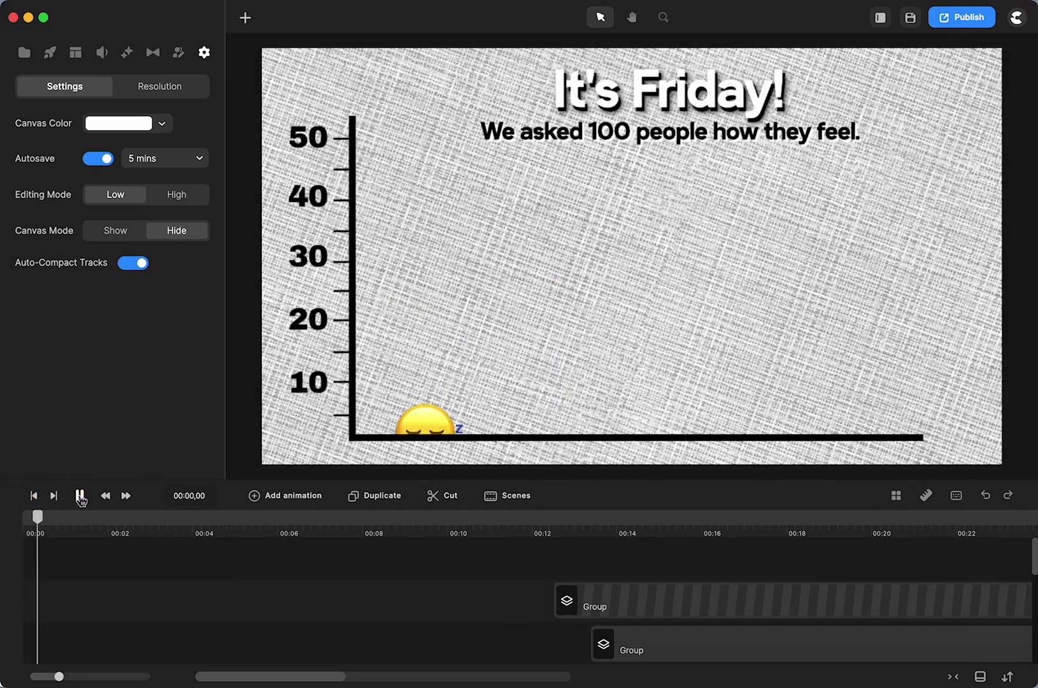